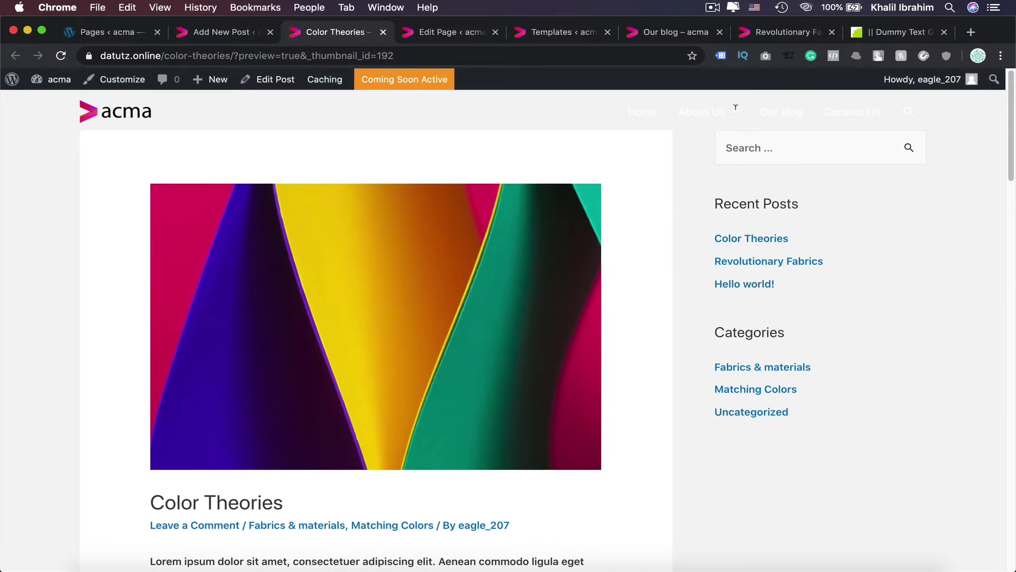
Switch to the Revolutionary Fabrics post and scroll through its hero and body text.
click(782, 33)
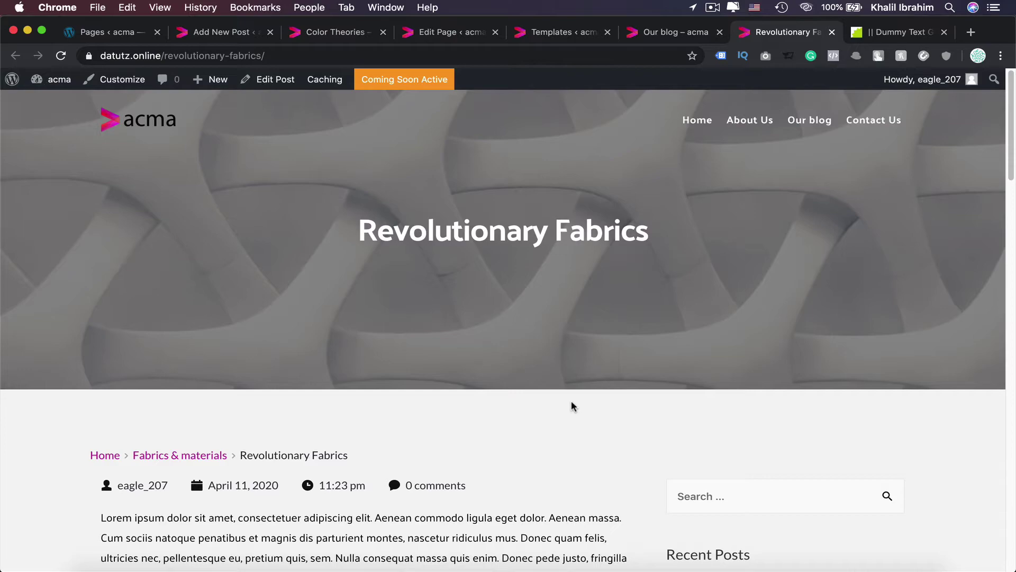
scroll(571, 401, down, 20)
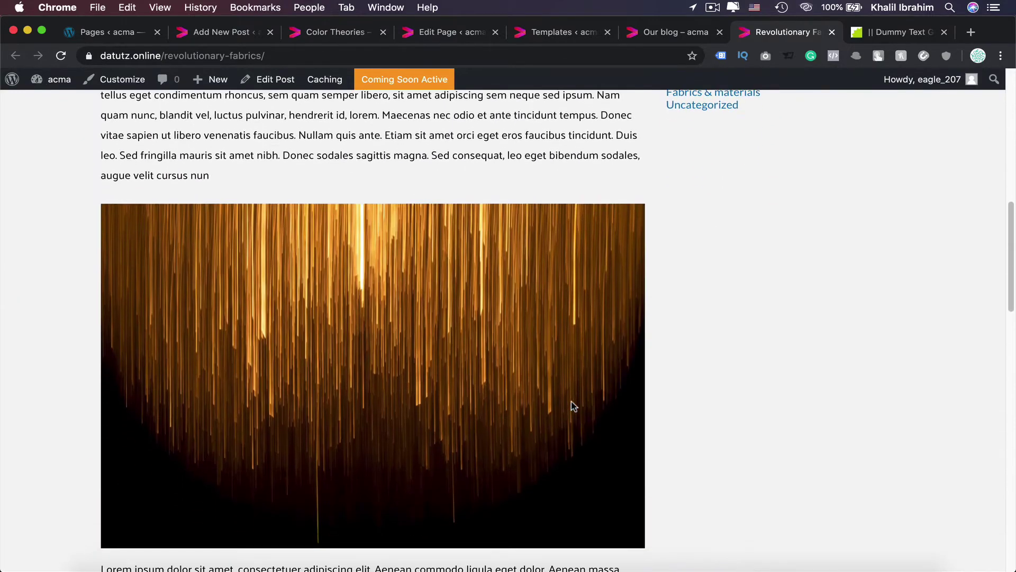
scroll(570, 400, down, 5)
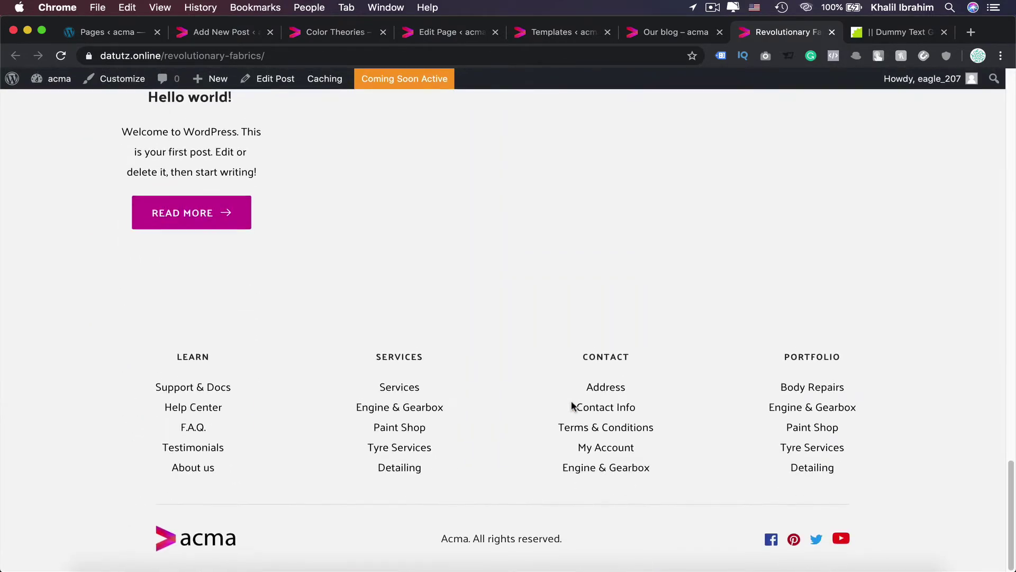
scroll(571, 400, up, 20)
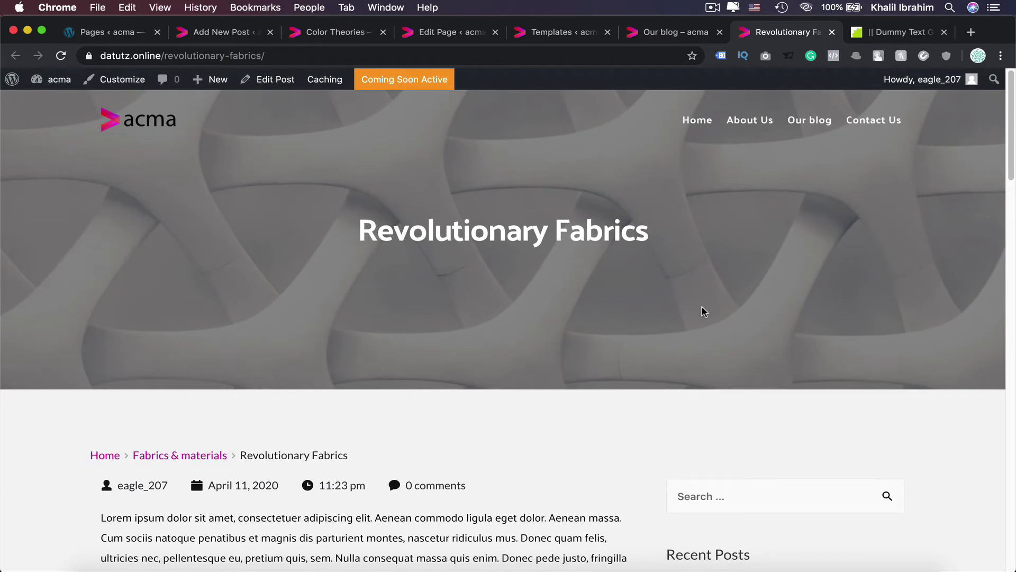
Compare the Our blog page and Color Theories post editor, ending back on Revolutionary Fabrics.
click(652, 39)
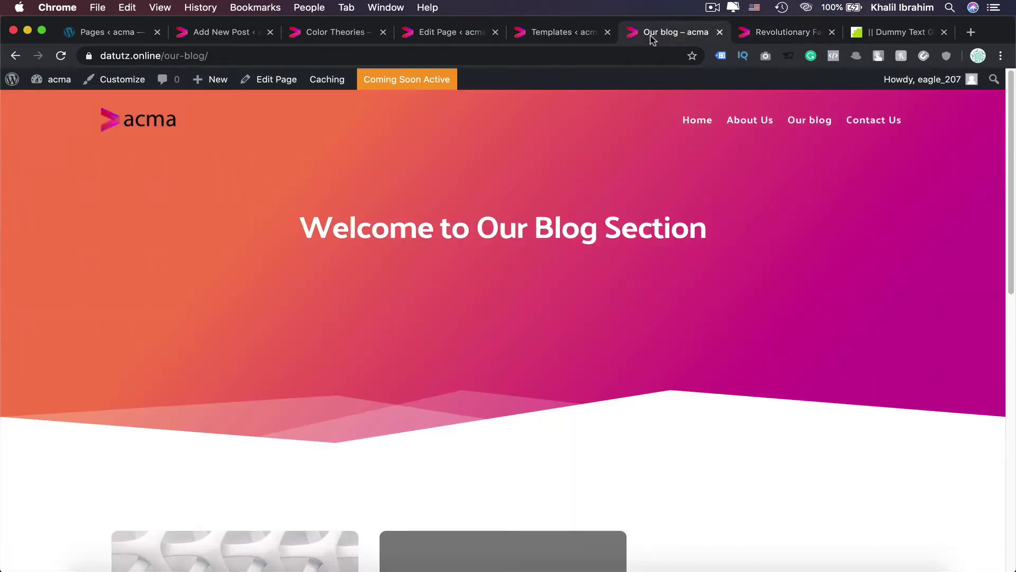
click(760, 35)
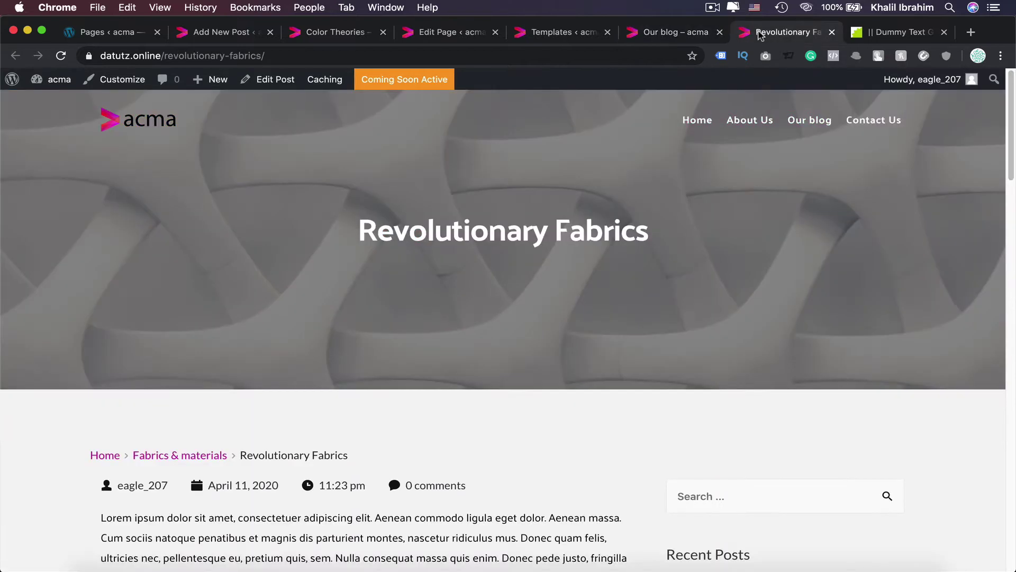
key(ctrl+shift+Tab)
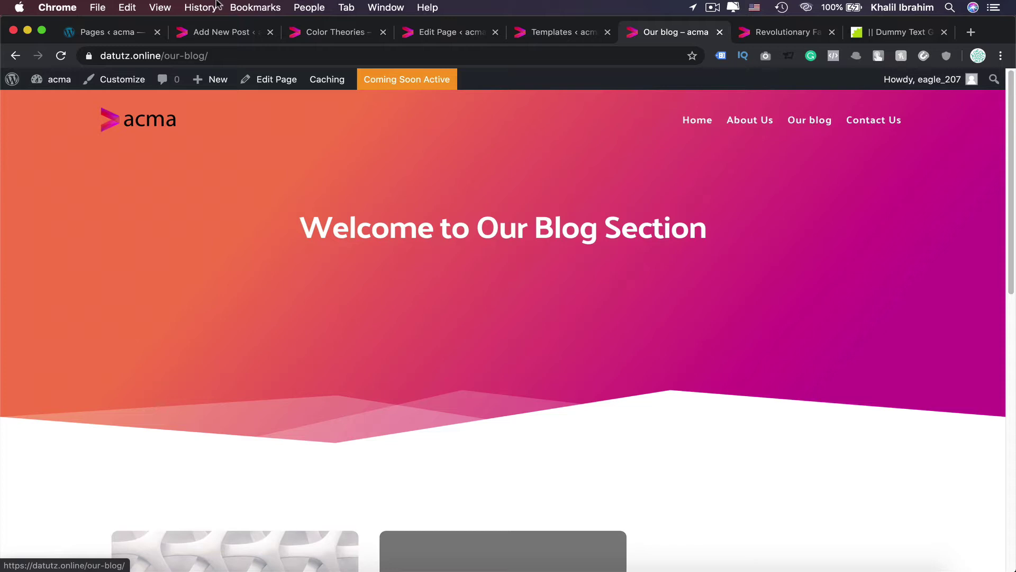
click(209, 33)
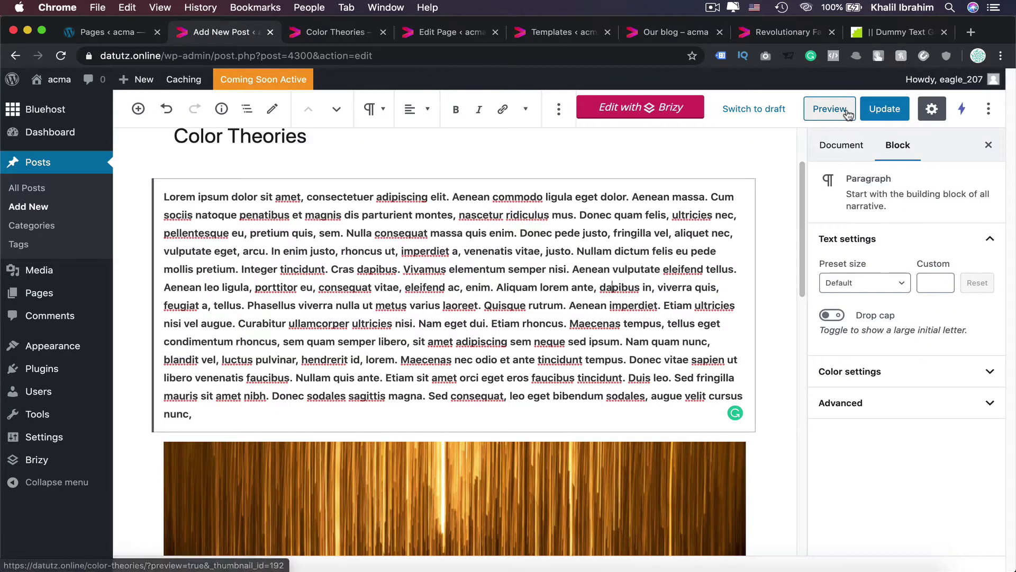
click(794, 35)
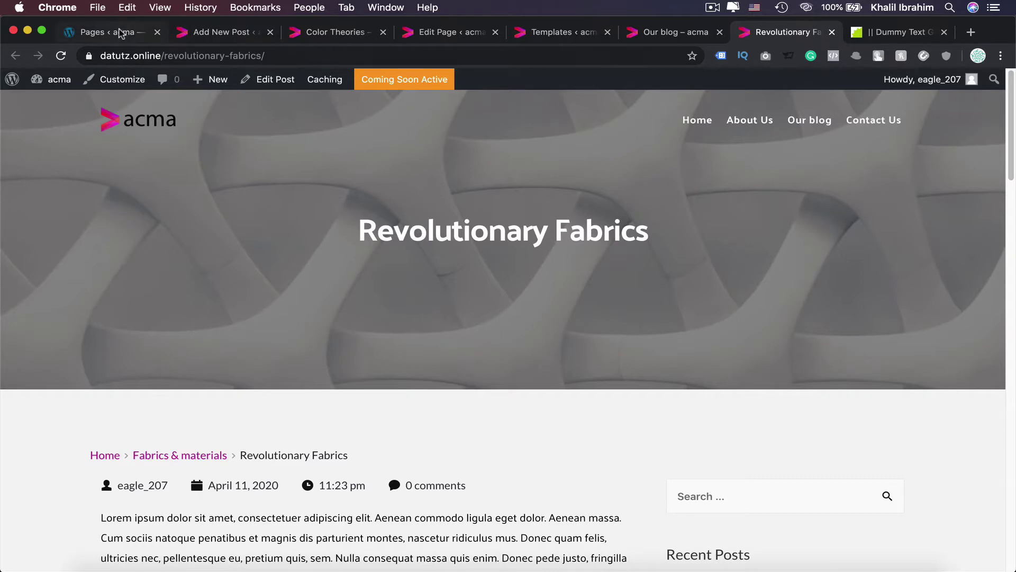
From Brizy > Templates, add a new template titled 'Posts'.
click(121, 33)
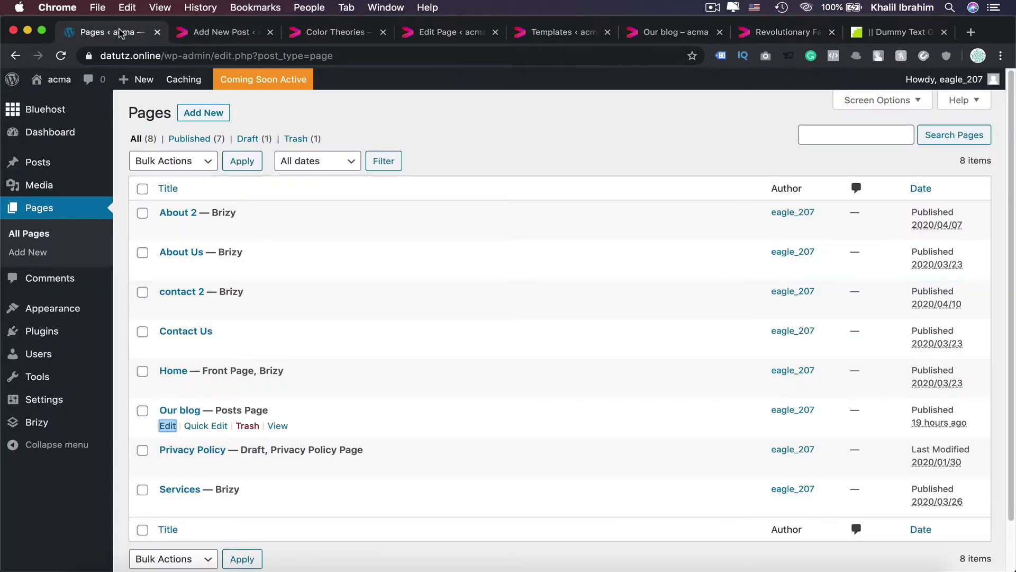
mouse_move(48, 424)
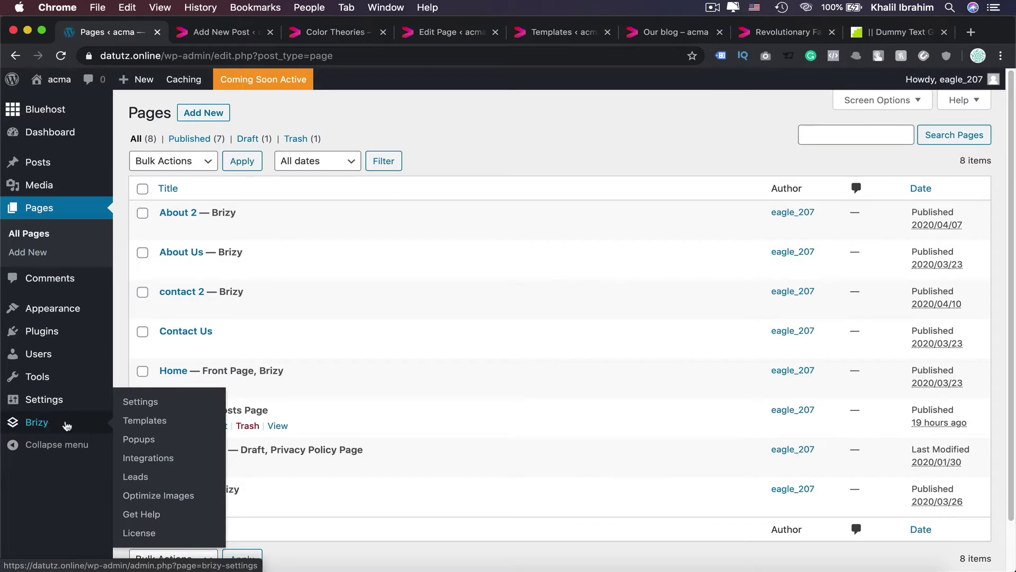
click(155, 422)
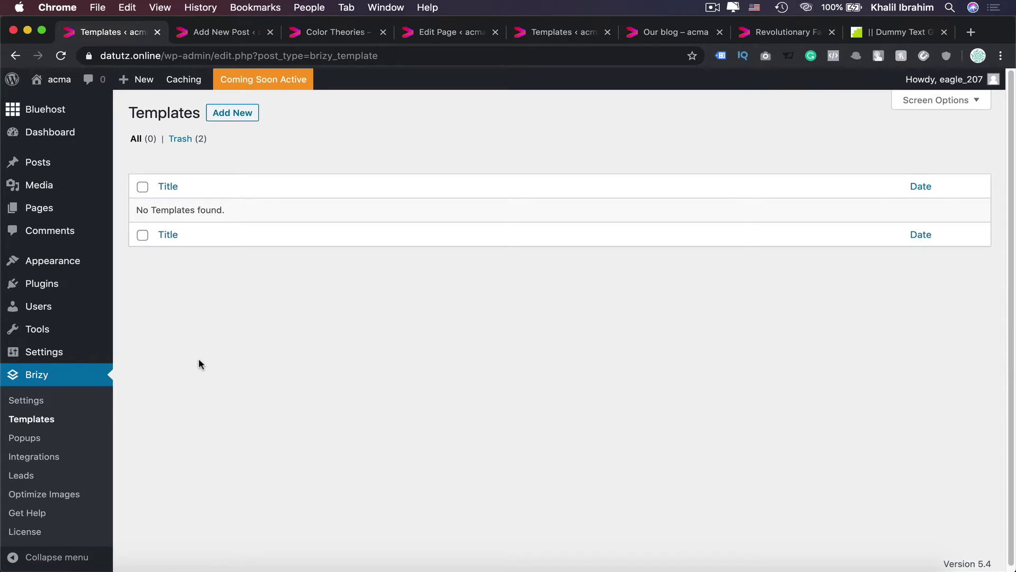
click(240, 113)
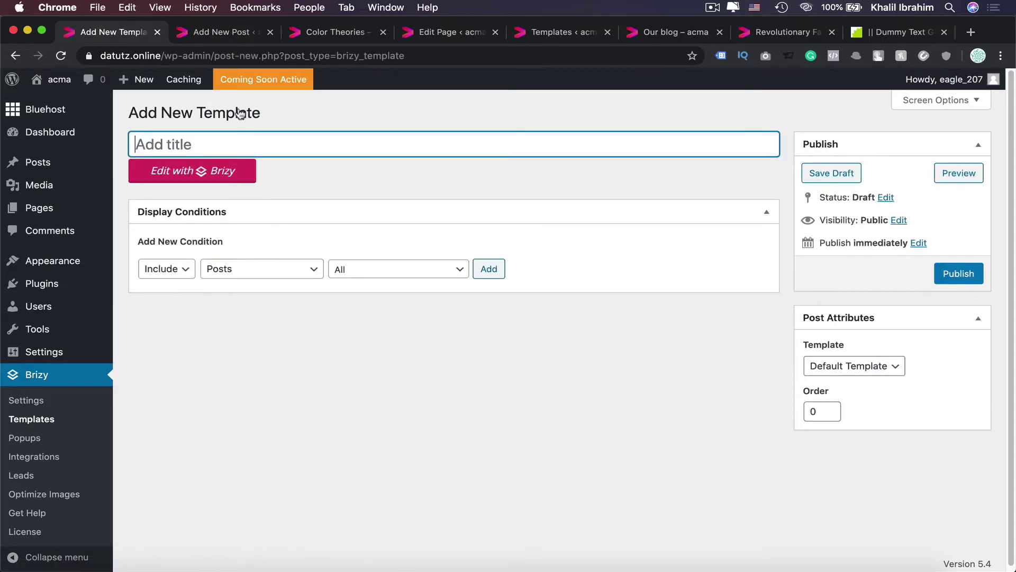
text(Posts)
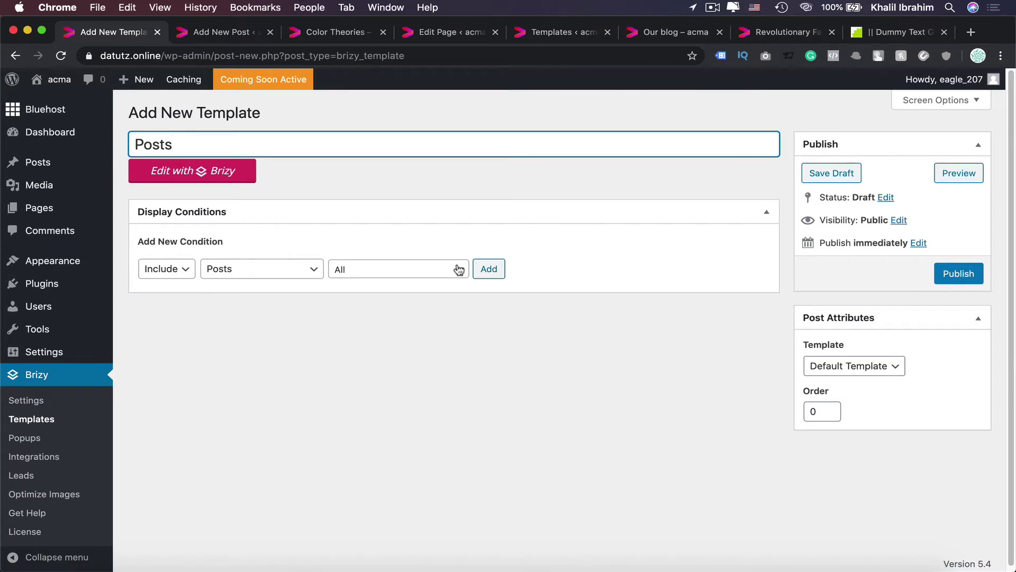
key(Tab)
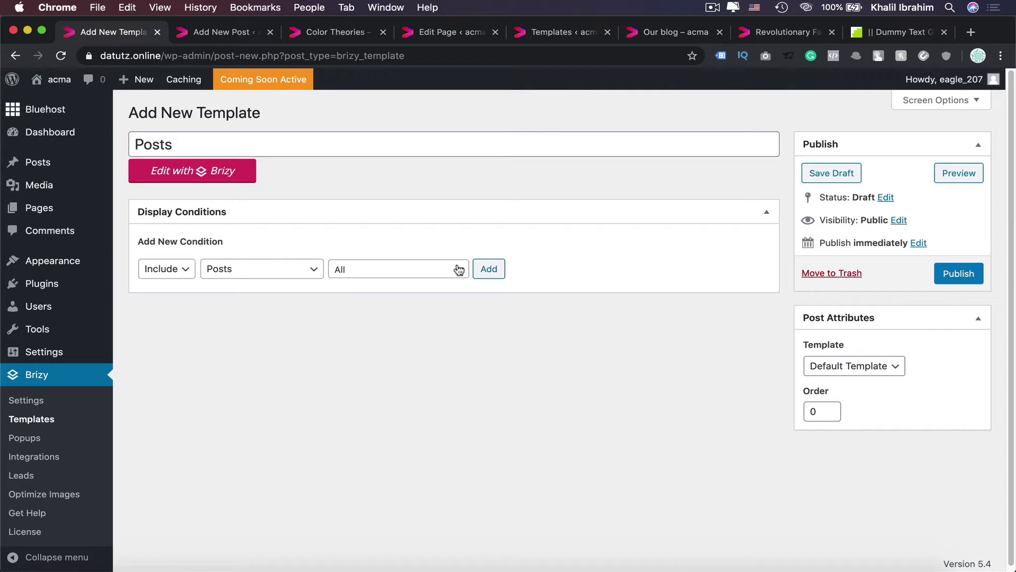
Add the Include Posts – All display condition and publish the Posts template.
click(458, 270)
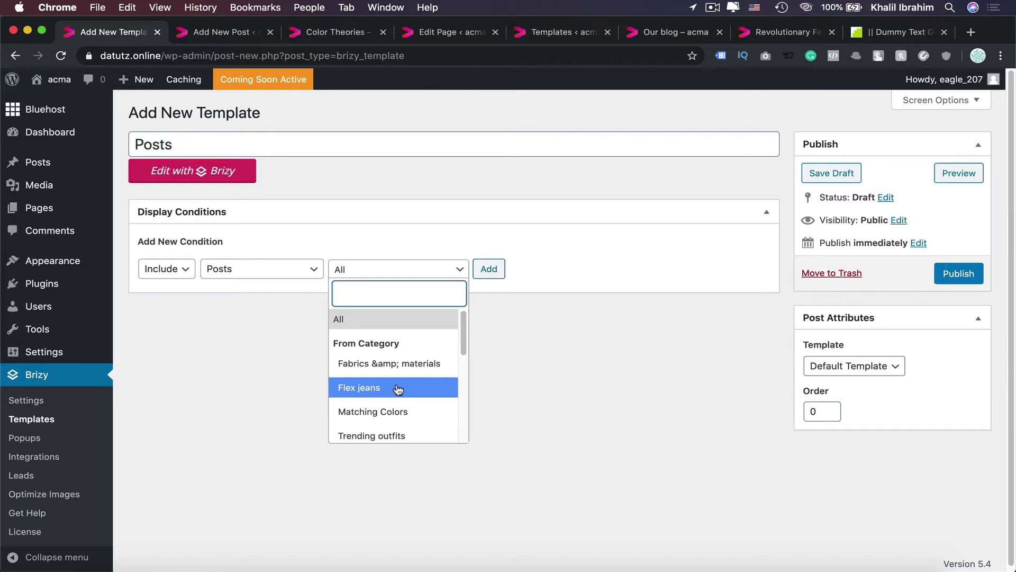
scroll(402, 390, down, 3)
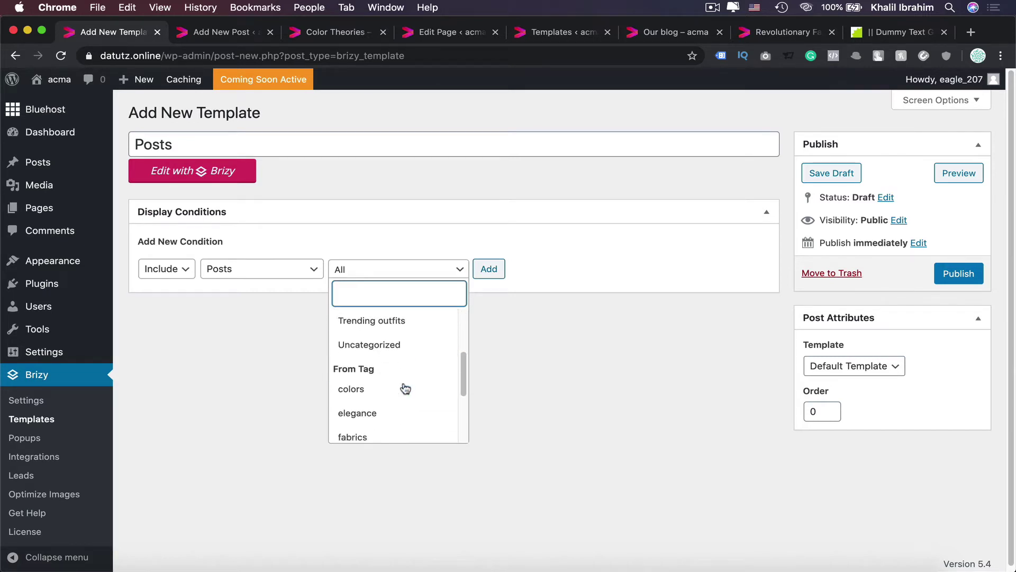
scroll(380, 340, down, 3)
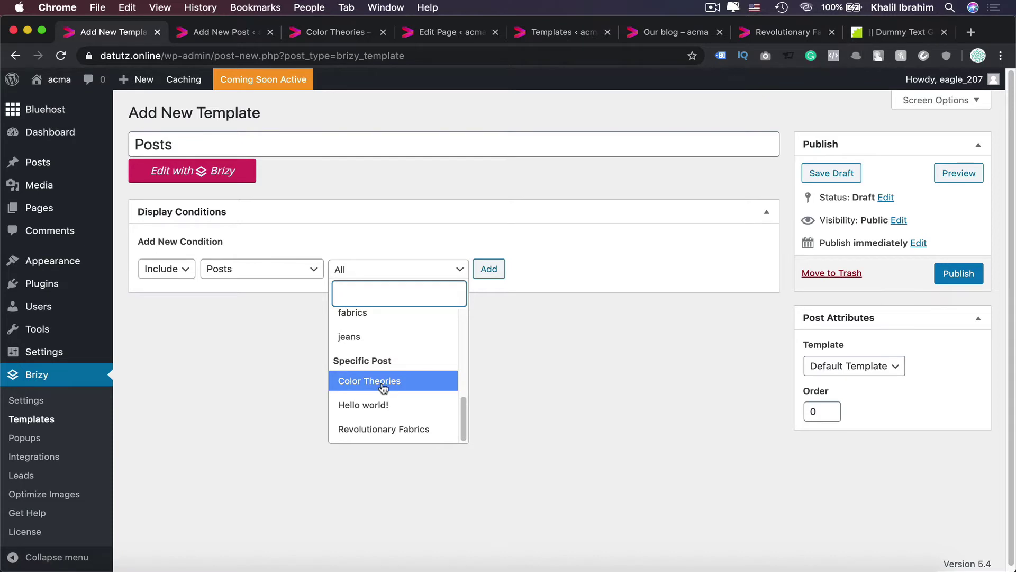
scroll(403, 394, up, 1)
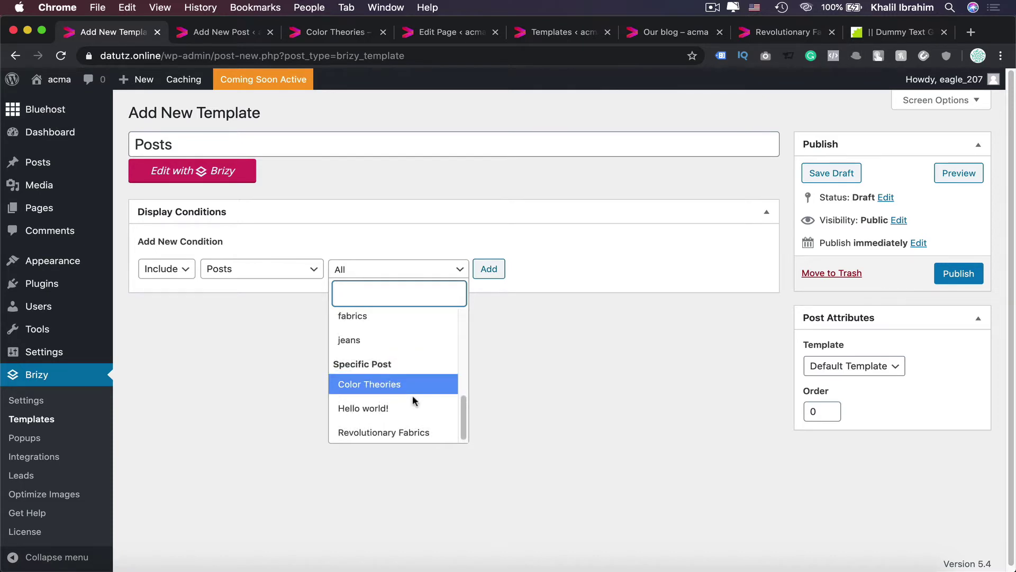
scroll(411, 395, up, 10)
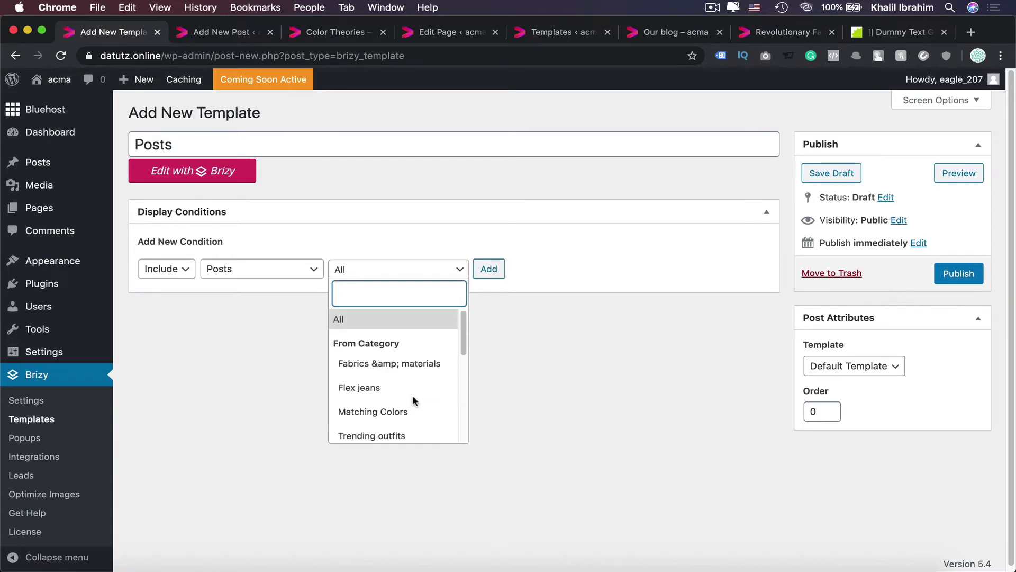
click(363, 322)
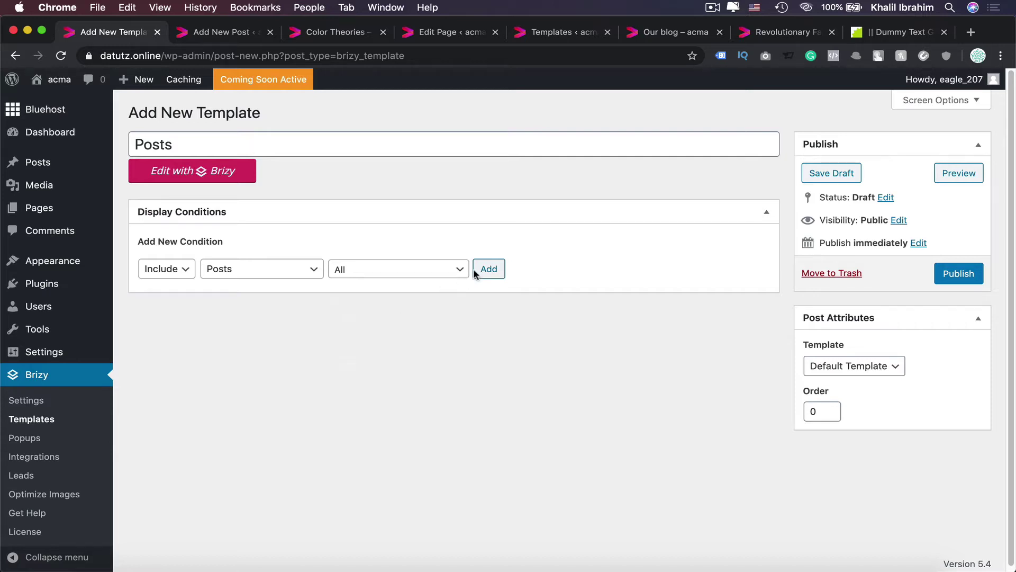
click(487, 274)
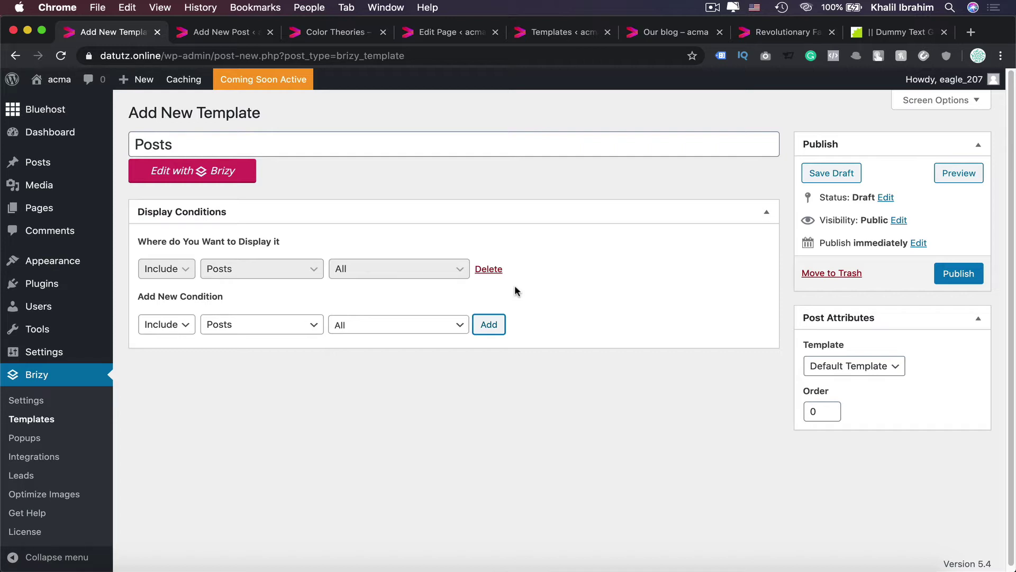
click(964, 273)
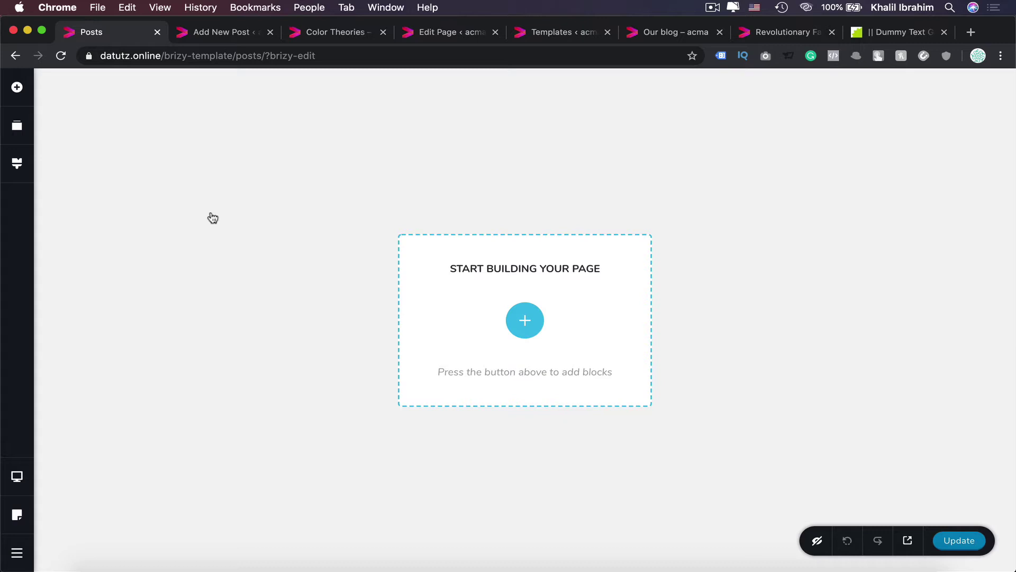
click(521, 321)
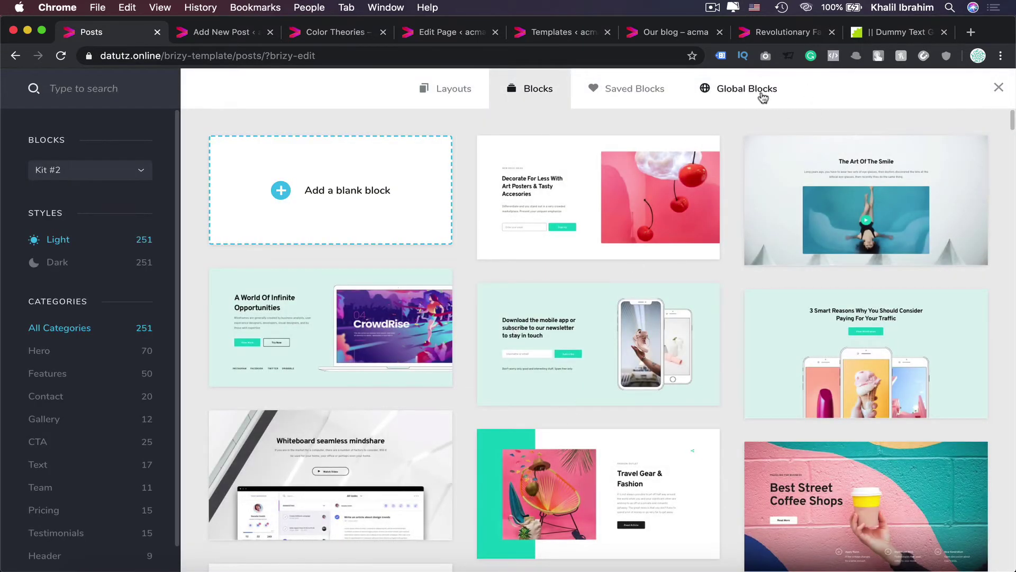
click(763, 98)
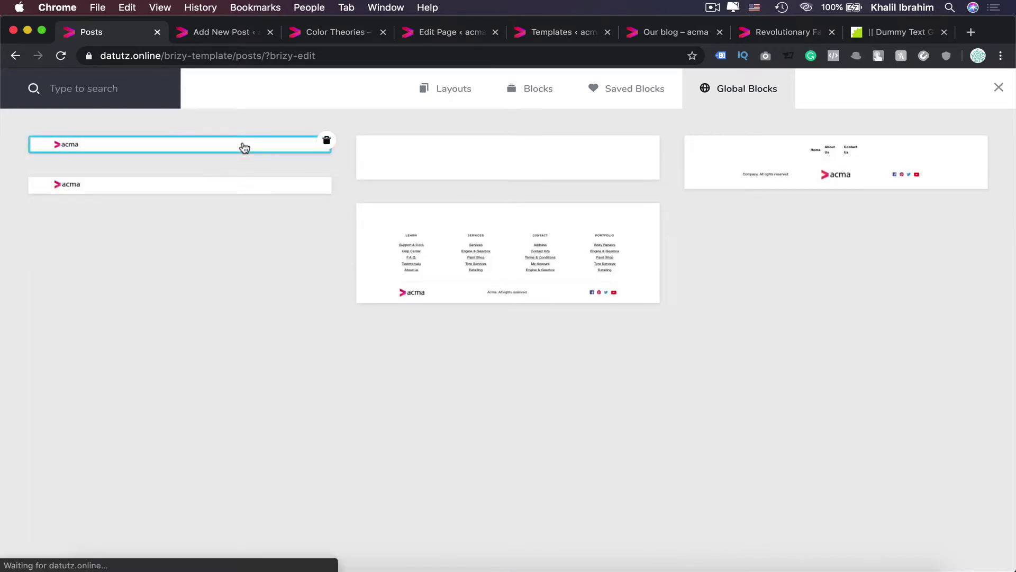
click(244, 147)
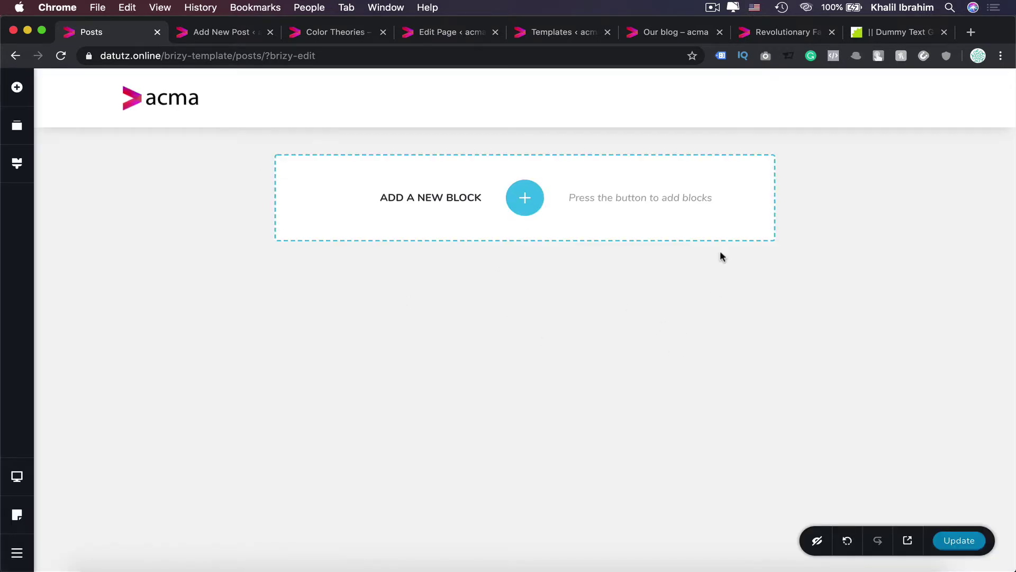
click(524, 200)
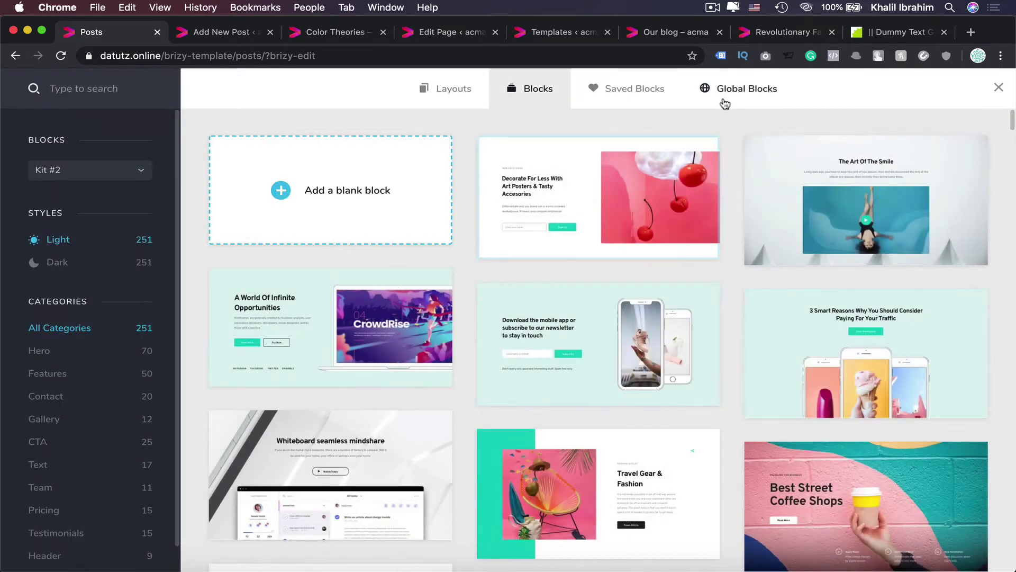
click(726, 101)
click(532, 293)
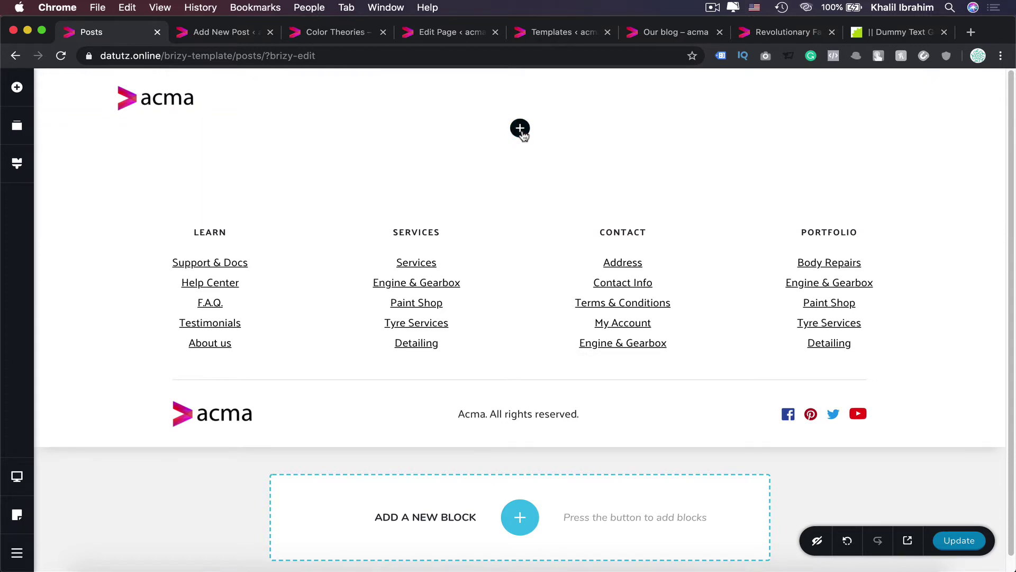
Insert the yellow 'Things To See During A Holiday In Chile' block from the blocks library.
click(520, 130)
scroll(748, 437, down, 10)
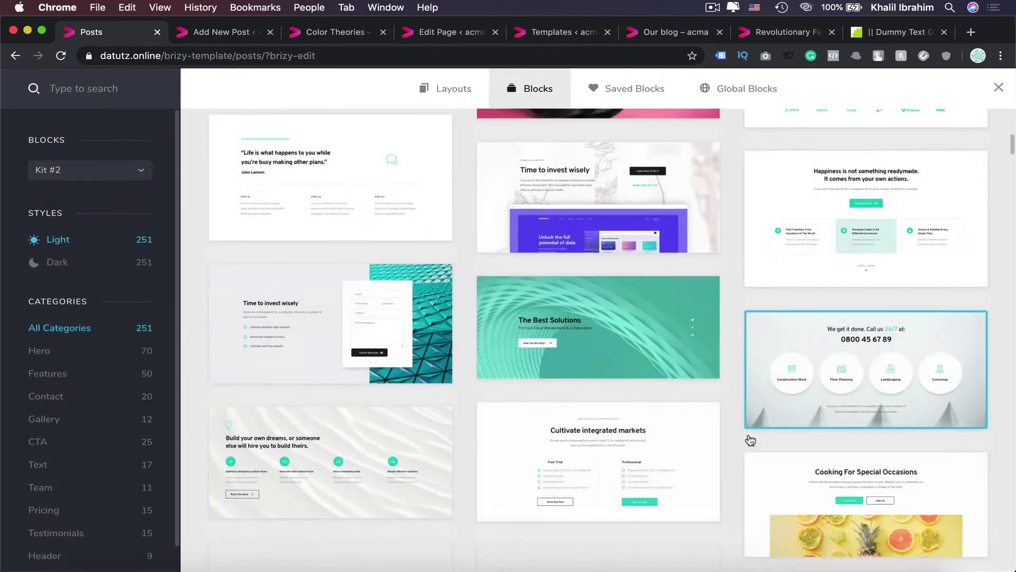
scroll(750, 440, down, 15)
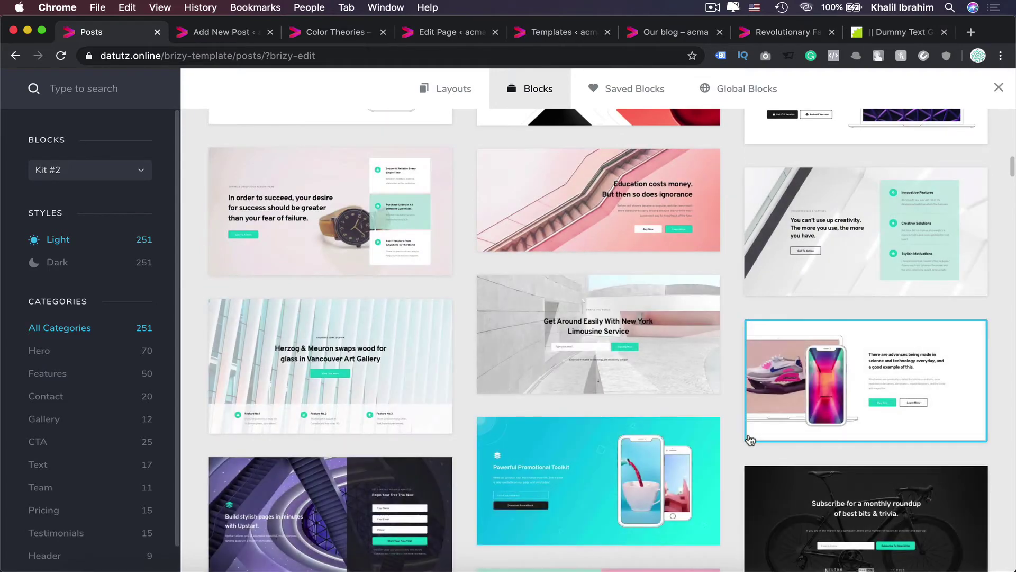
scroll(750, 439, down, 10)
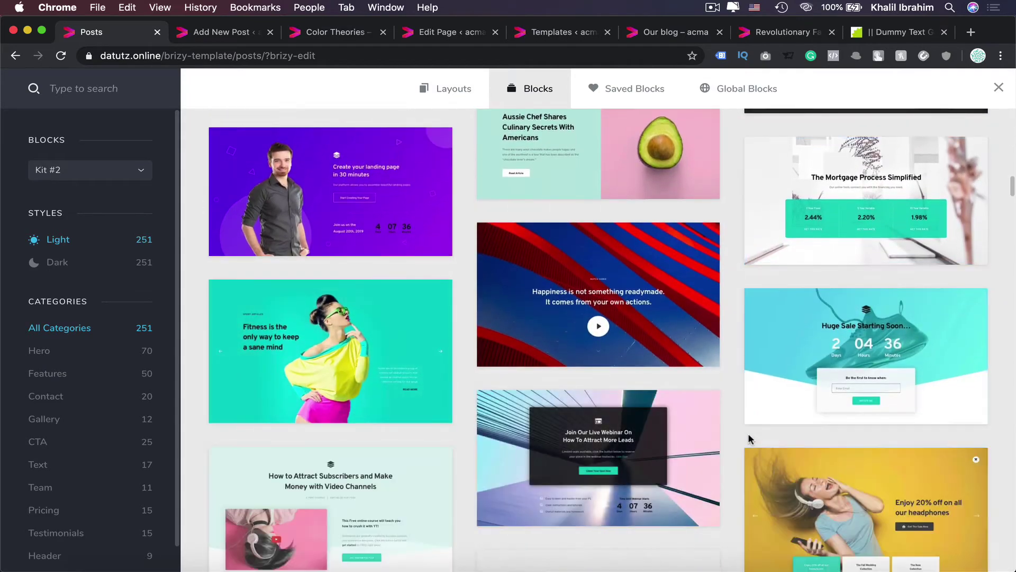
scroll(748, 438, down, 15)
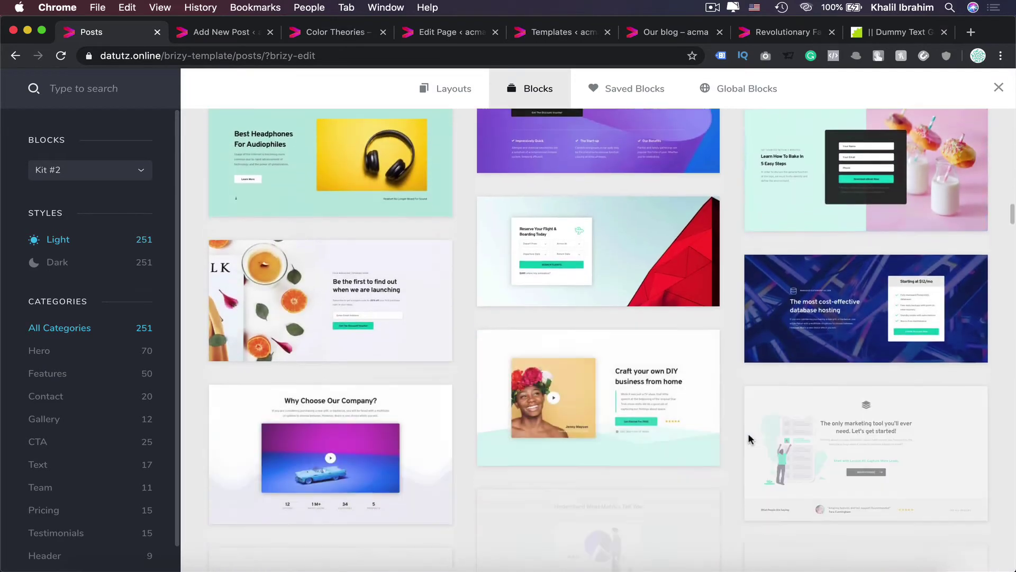
scroll(750, 439, down, 10)
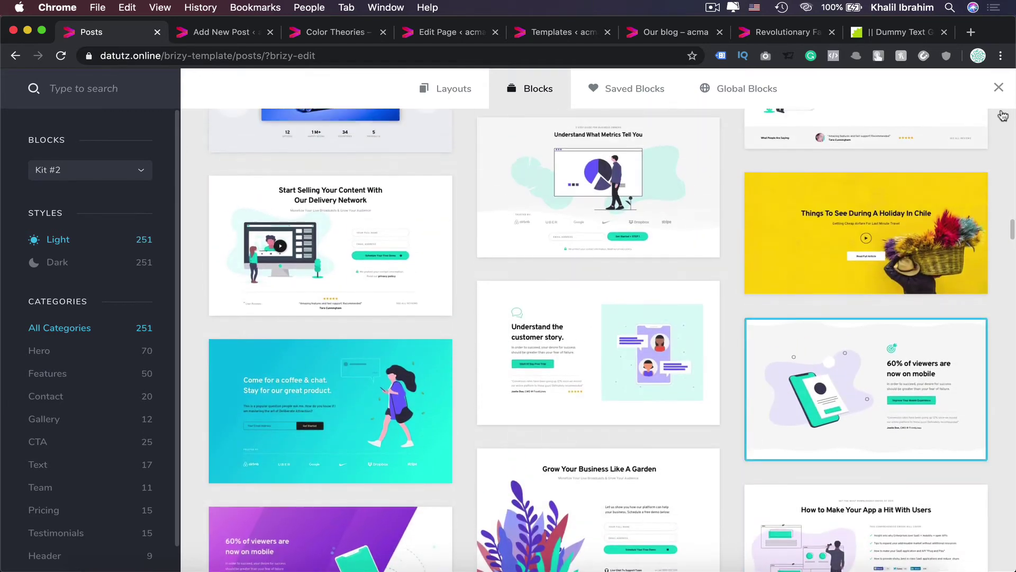
click(933, 226)
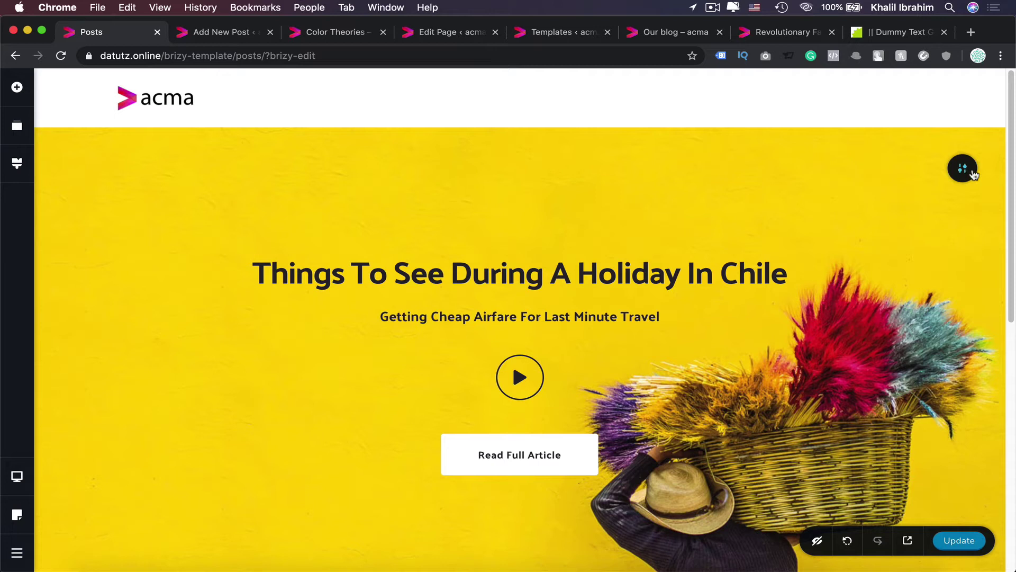
Switch the hero's margin to per-side and set its top margin to -100 px.
click(962, 168)
click(899, 167)
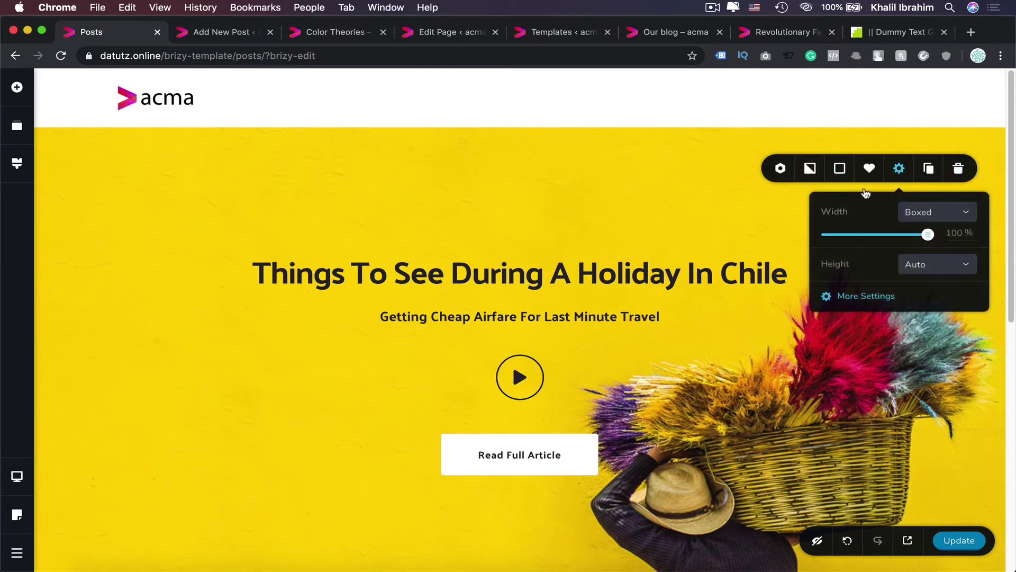
click(859, 296)
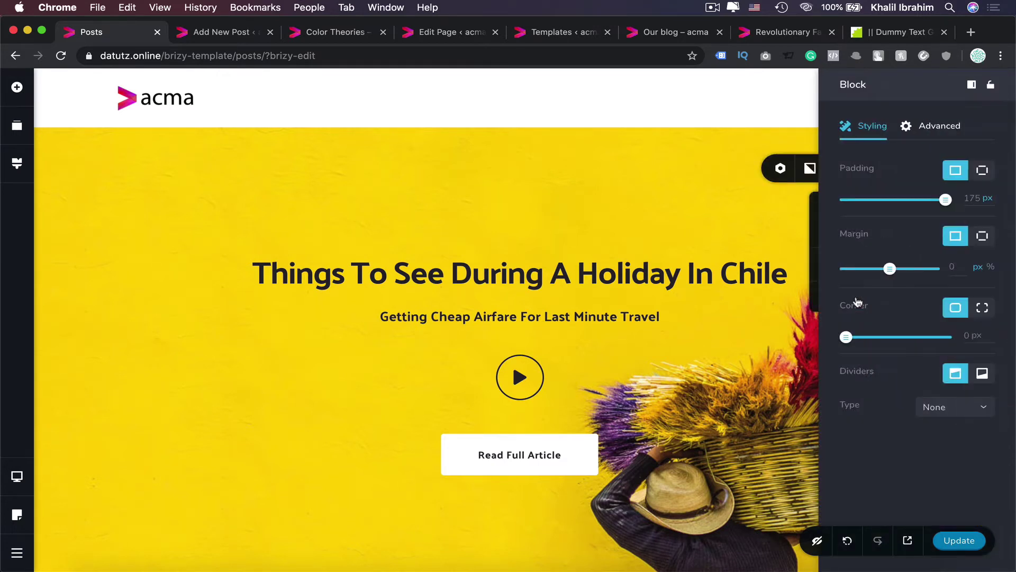
click(982, 236)
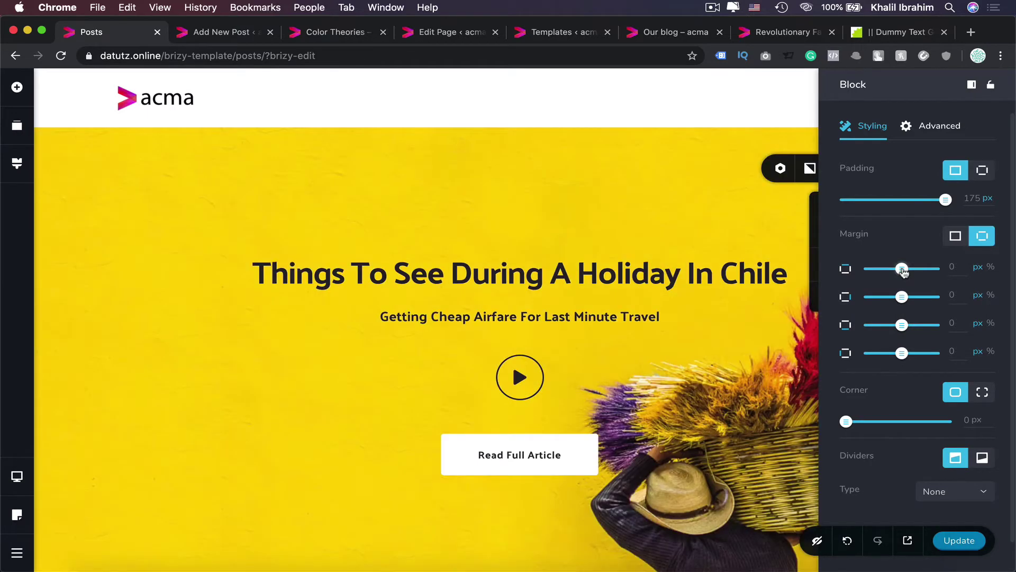
drag(902, 269, 871, 271)
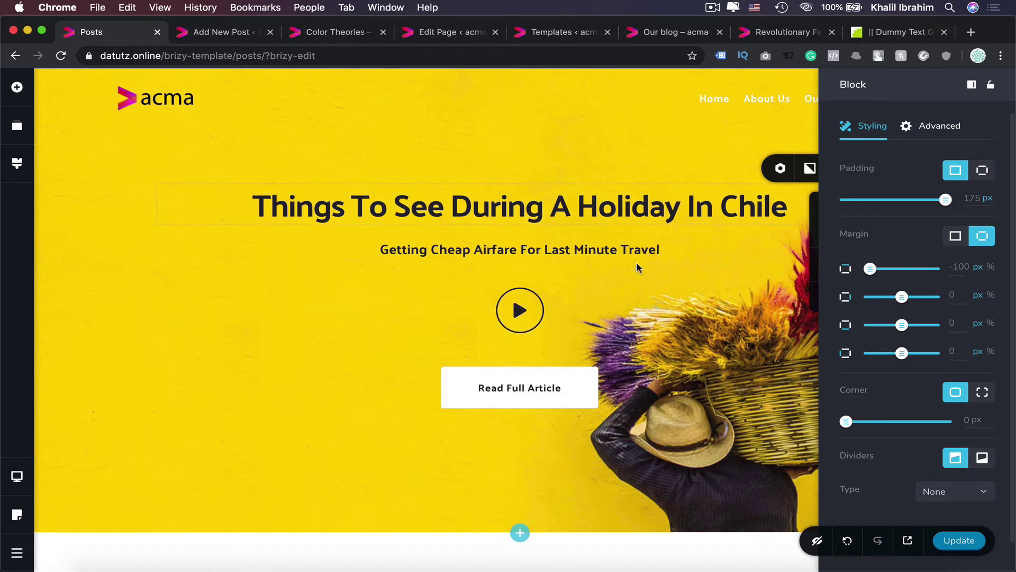
Delete the hero's subtitle, play-video element and Read Full Article button.
click(703, 256)
click(654, 284)
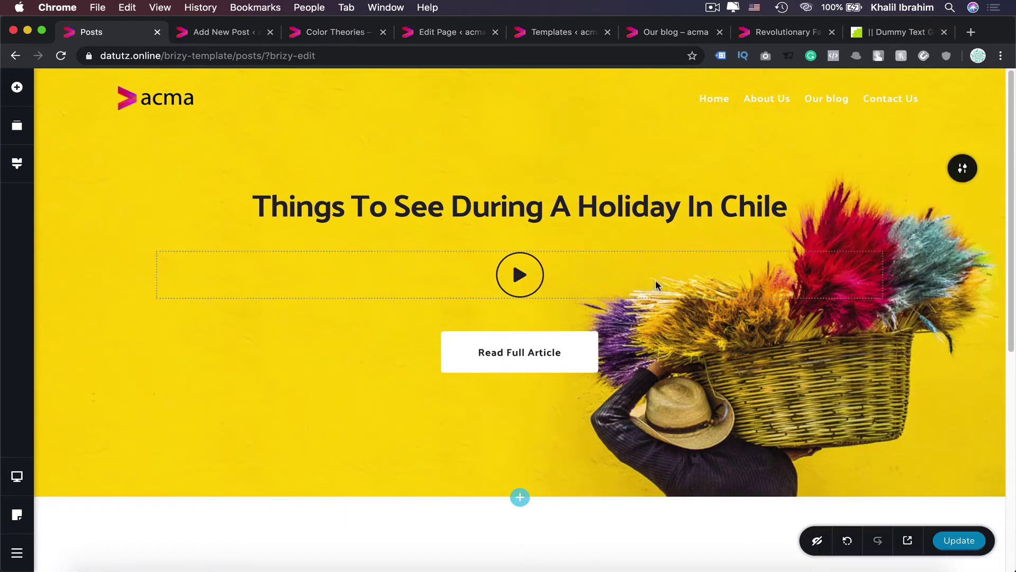
click(520, 273)
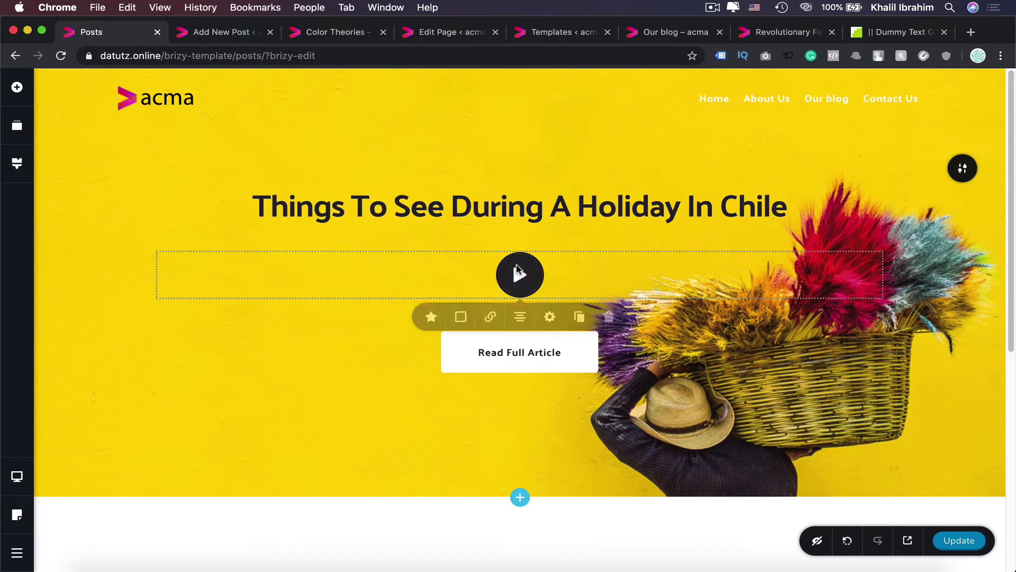
click(608, 321)
click(547, 290)
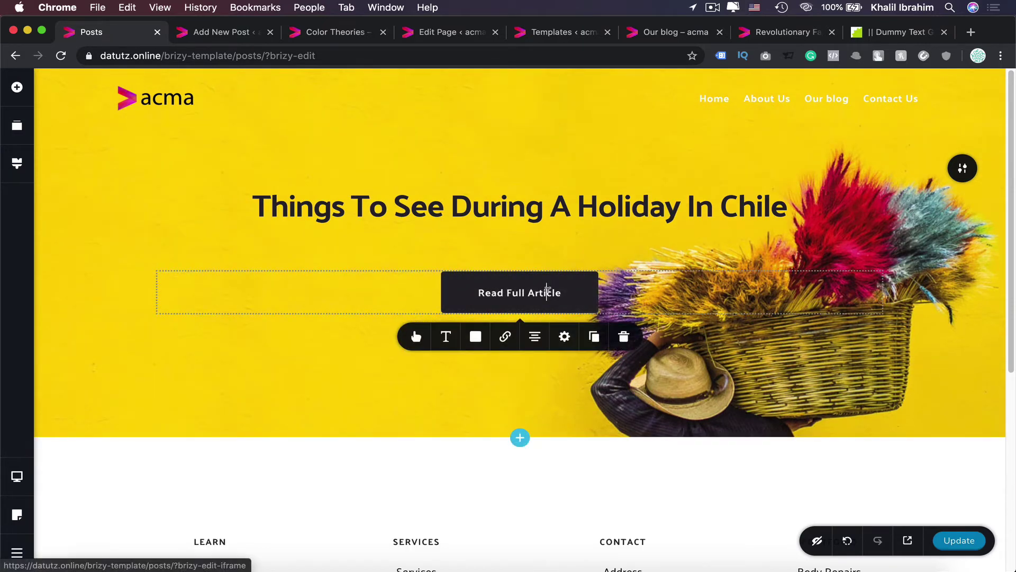
click(624, 339)
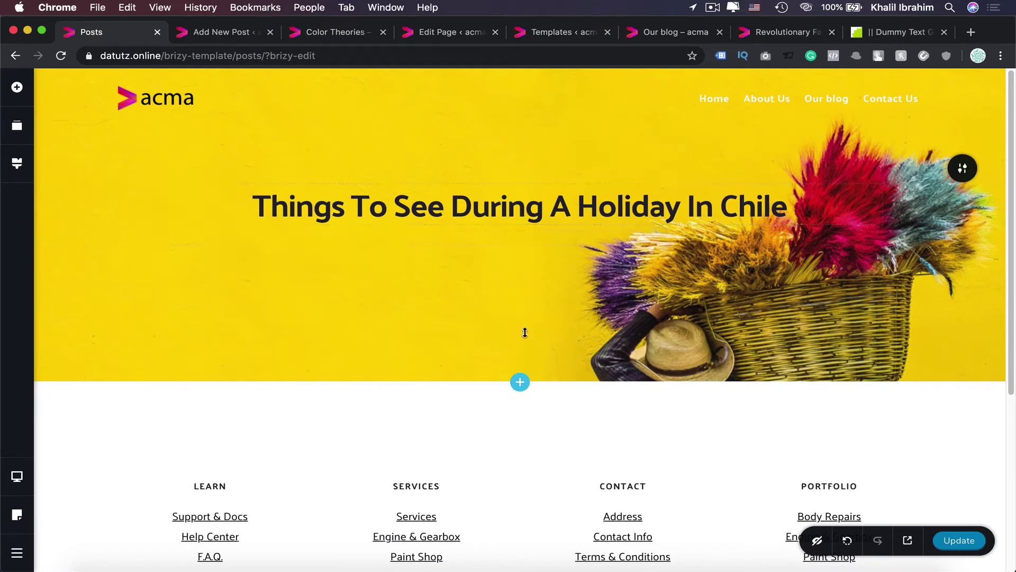
mouse_move(525, 332)
Replace the static Chile heading with a dynamic Post Title element showing 'Hello world!'.
click(17, 87)
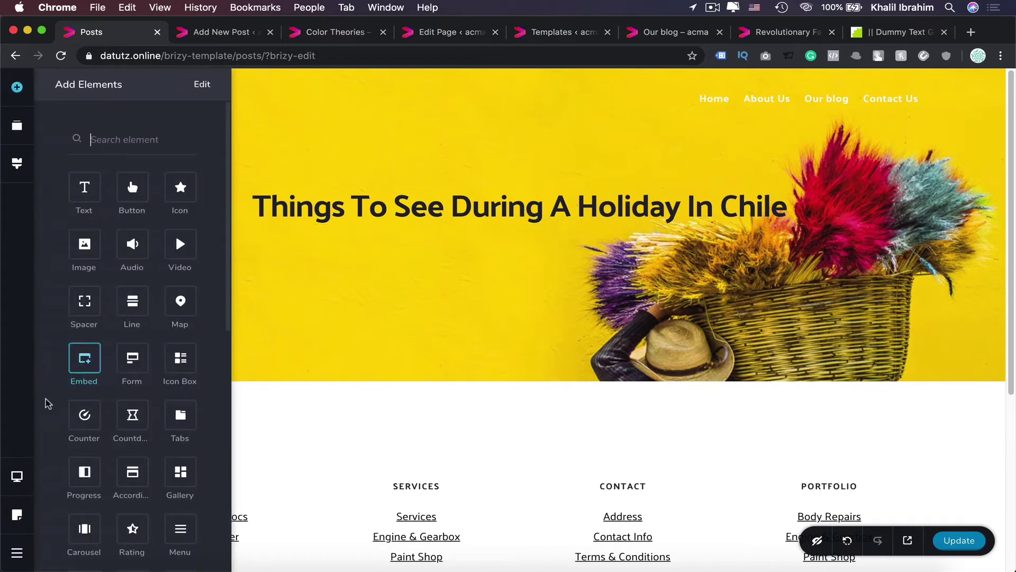
scroll(46, 399, down, 15)
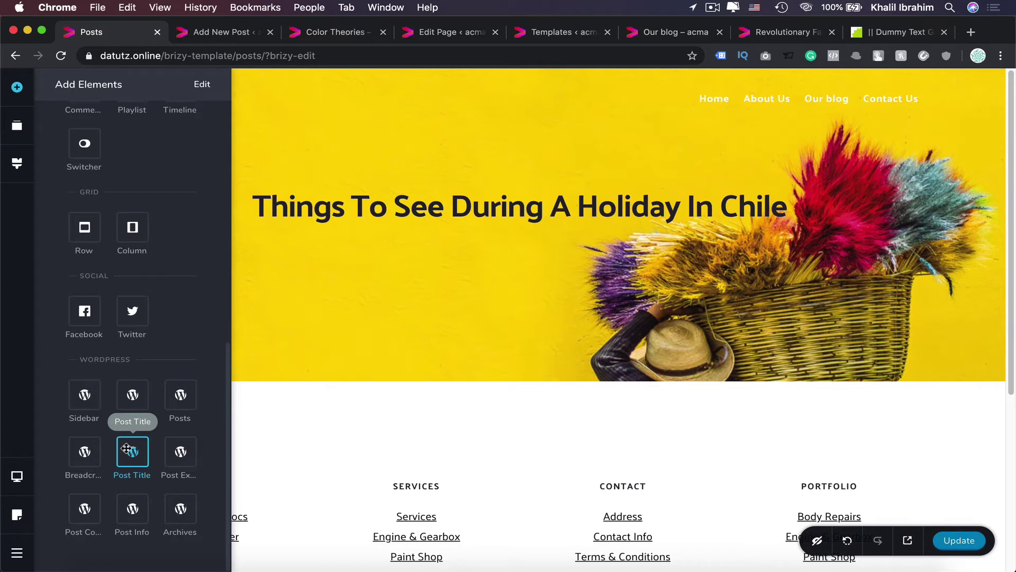
drag(126, 448, 471, 191)
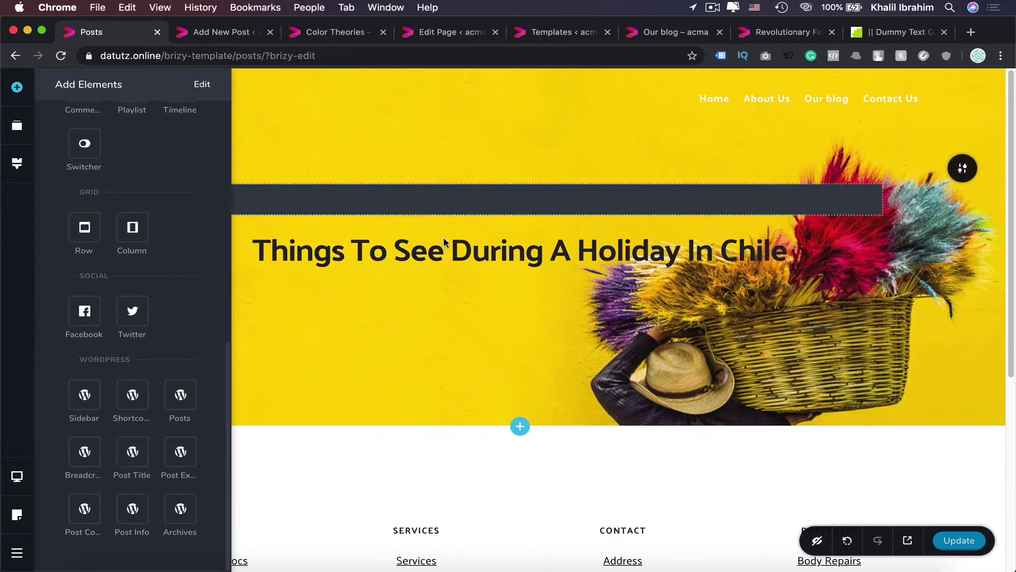
click(756, 251)
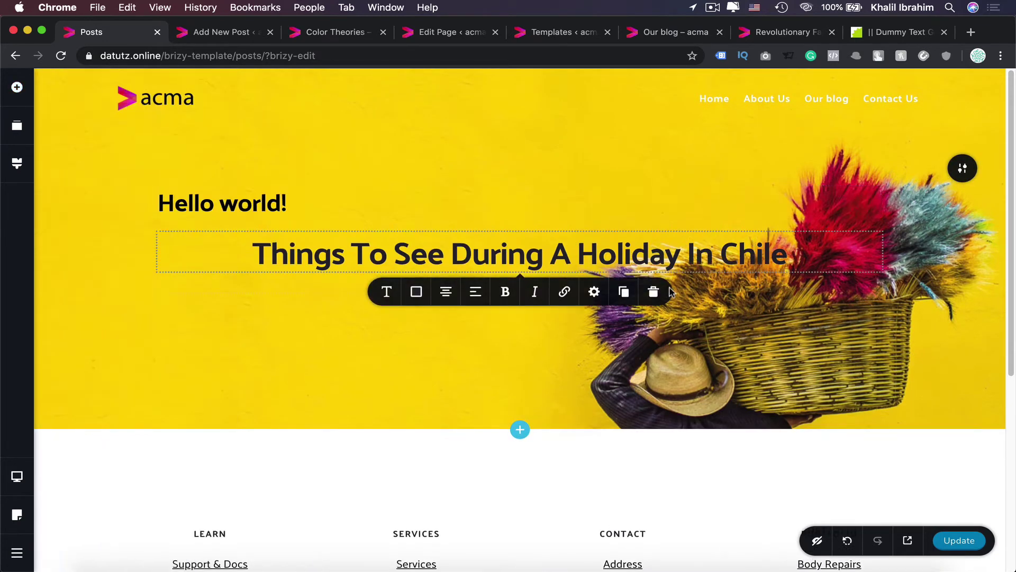
click(657, 292)
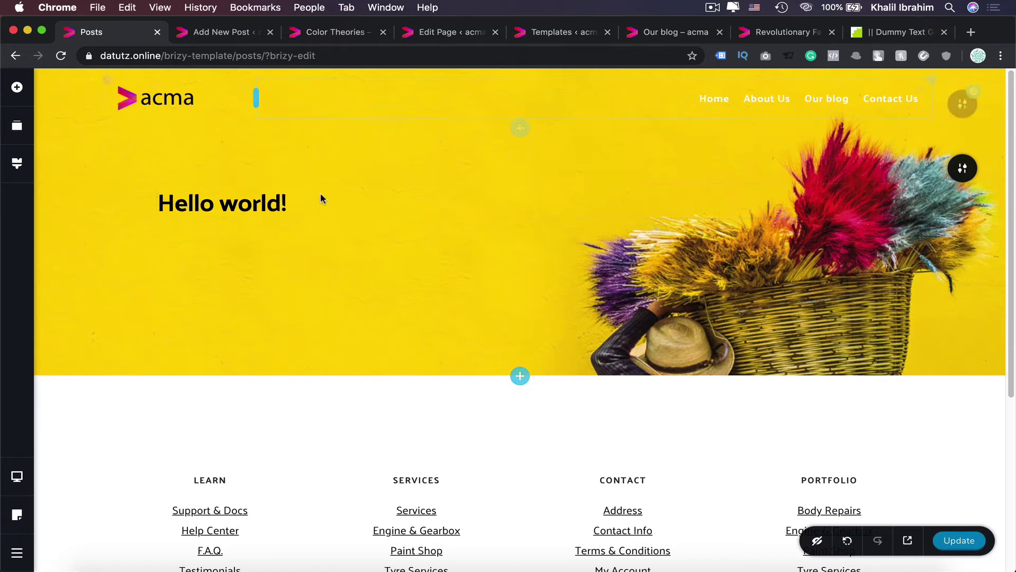
Centre the Hello world! title and give it the Heading 1 typography style.
click(266, 208)
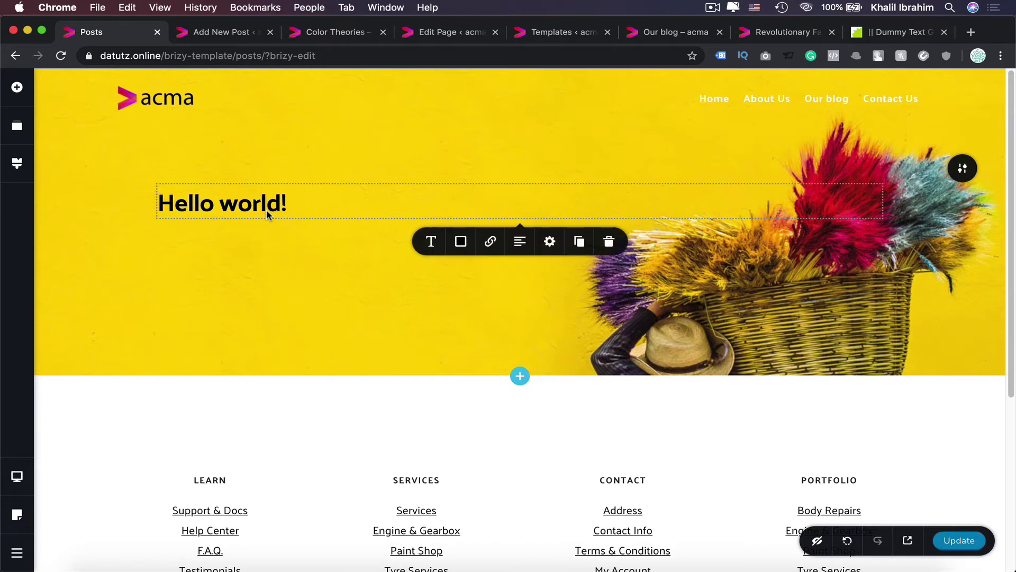
click(521, 244)
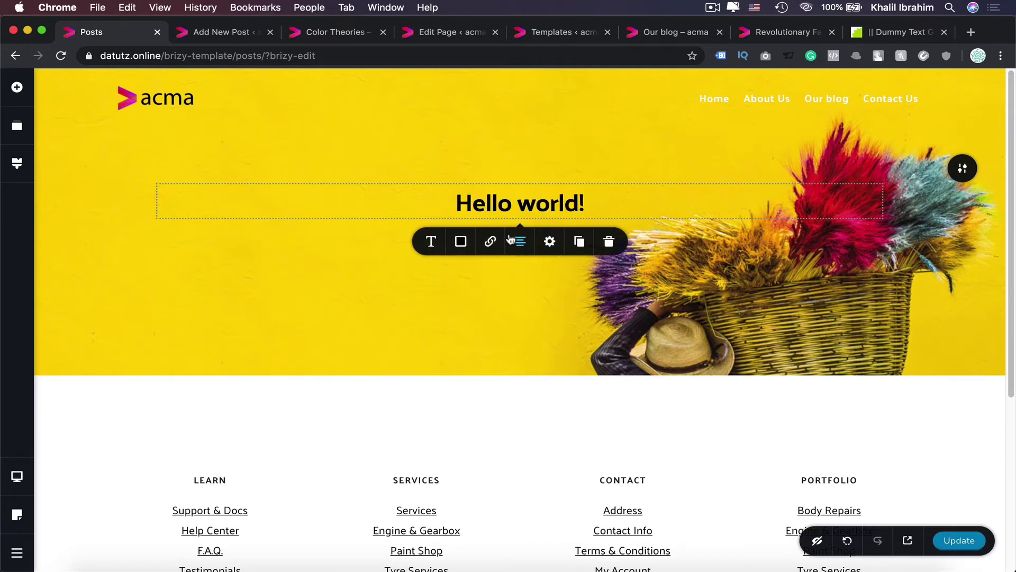
click(431, 250)
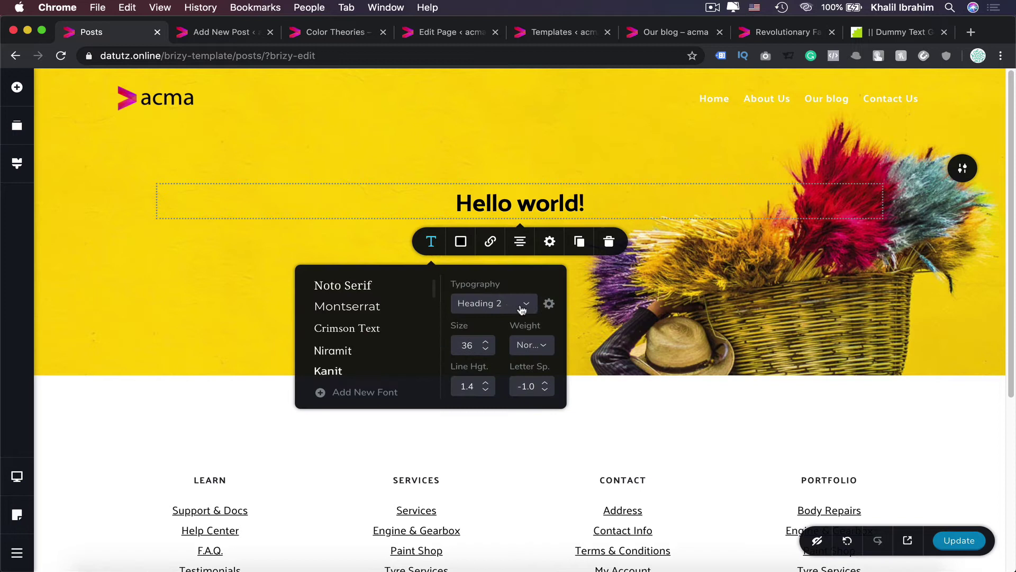
click(522, 303)
click(500, 410)
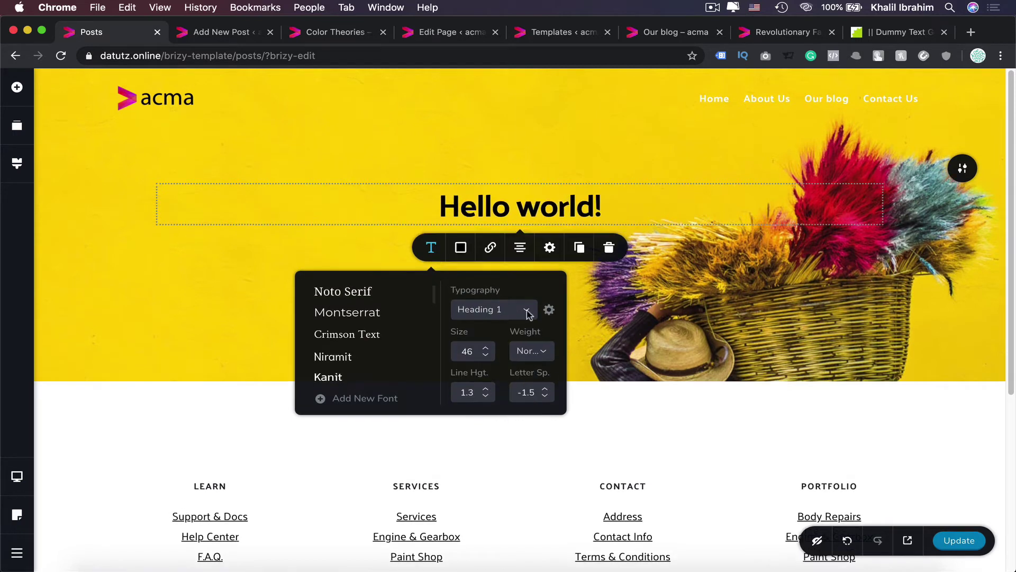
triple_click(516, 214)
click(514, 215)
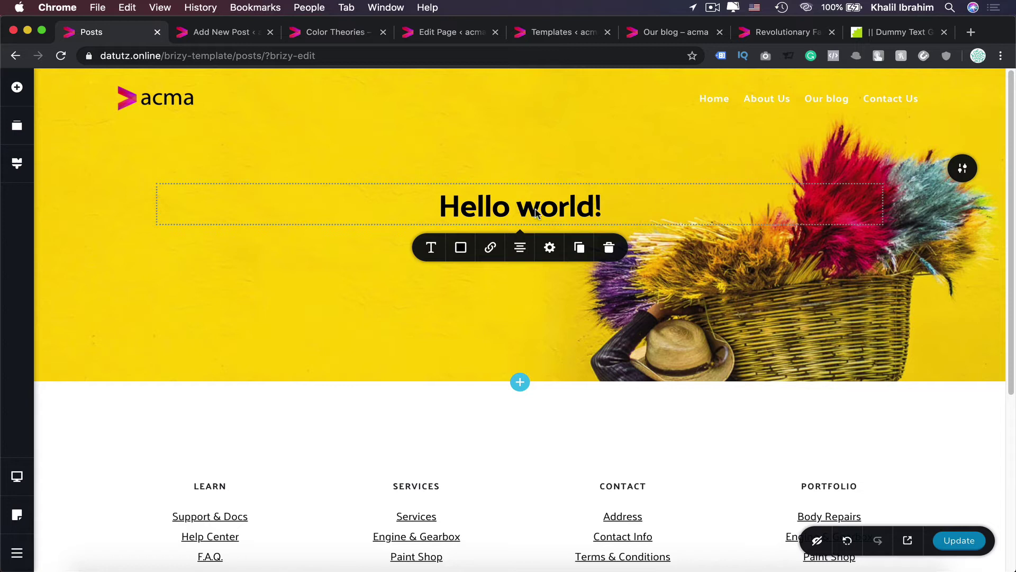
Add a Spacer above the Hello world! title and set its height to 89 px.
click(17, 86)
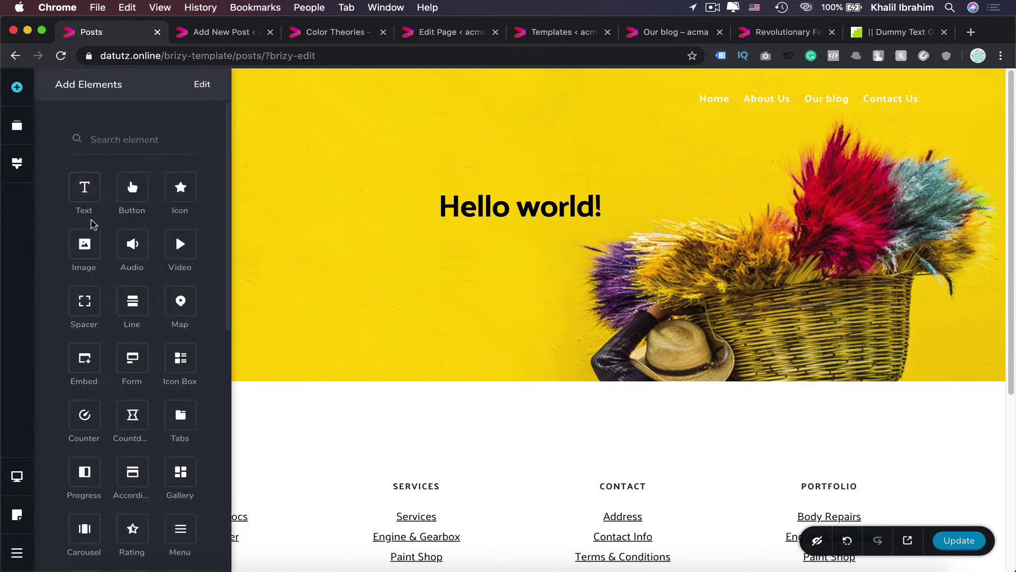
drag(91, 286, 443, 192)
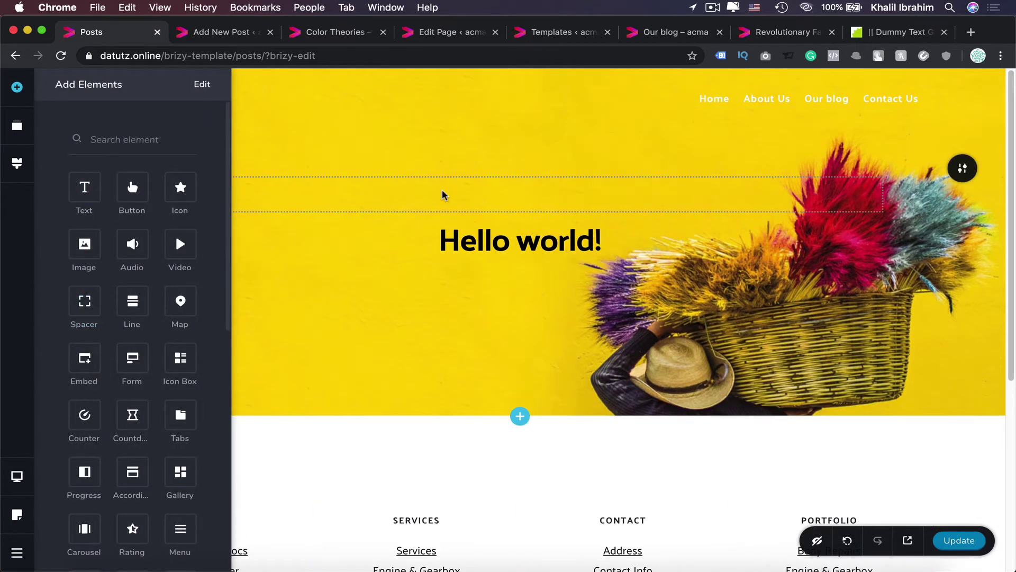
click(497, 203)
click(491, 235)
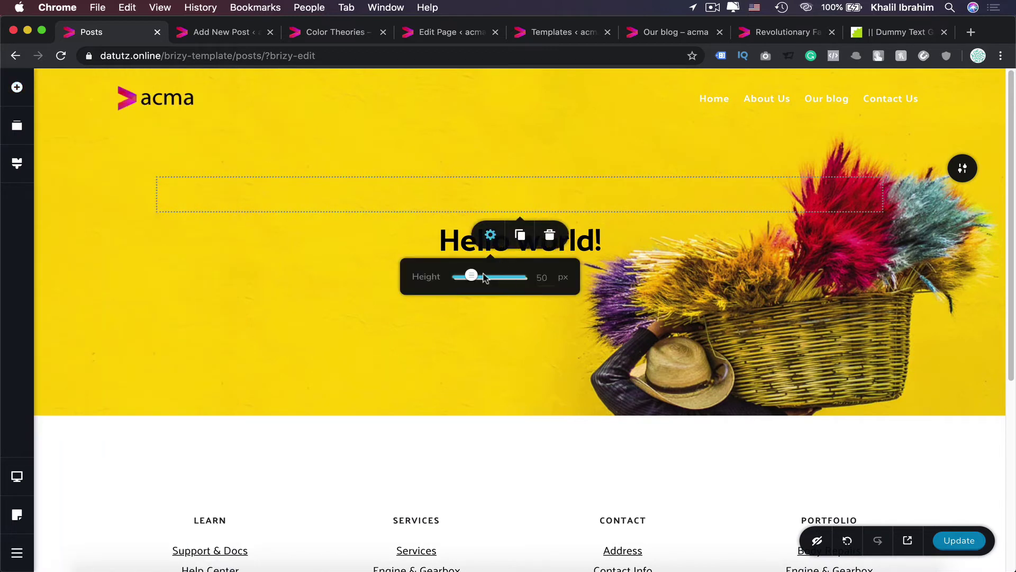
drag(476, 276, 484, 275)
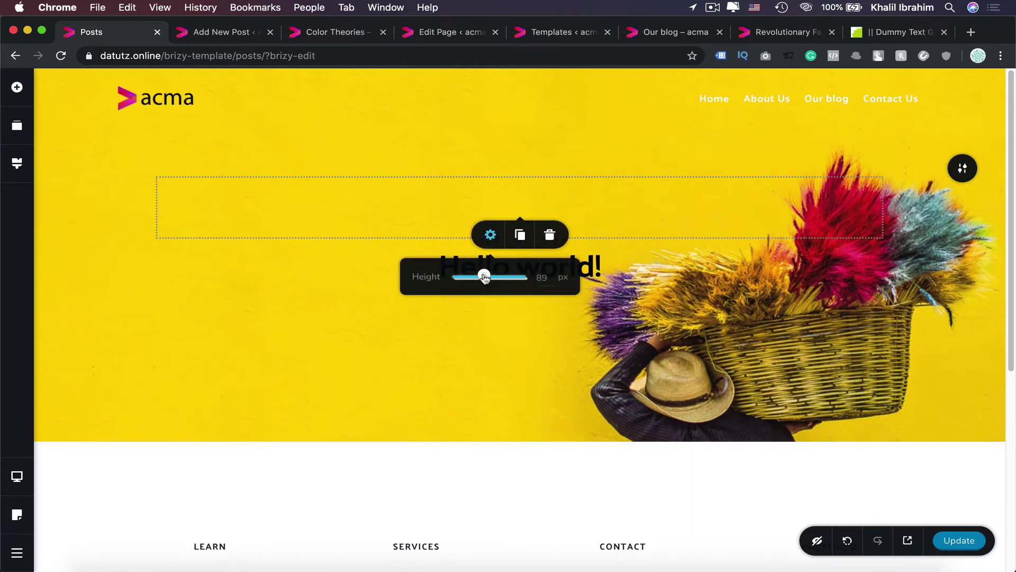
click(620, 268)
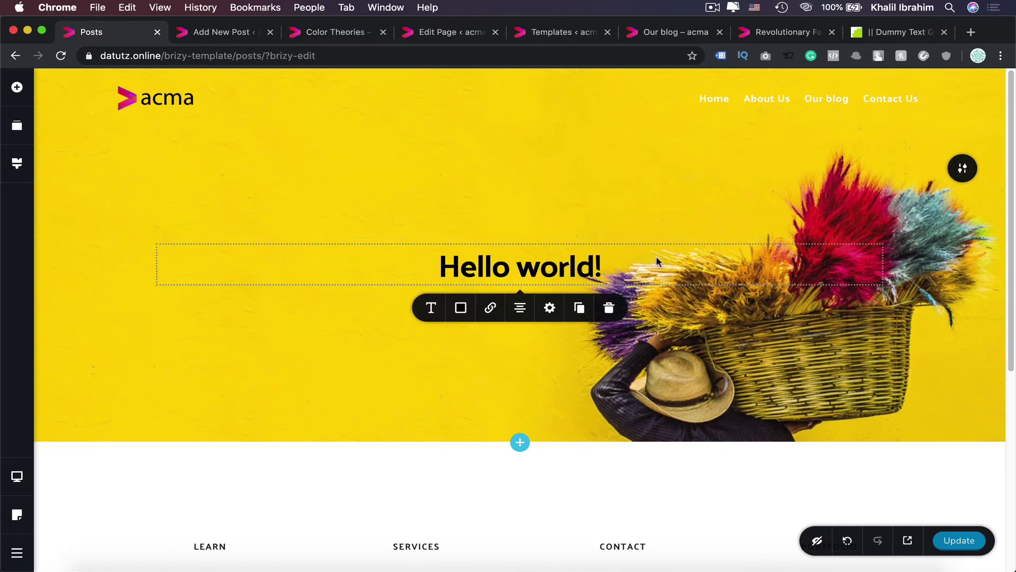
Try Featured Image as the hero background, revert to the yellow photo, then open the blocks library.
click(963, 169)
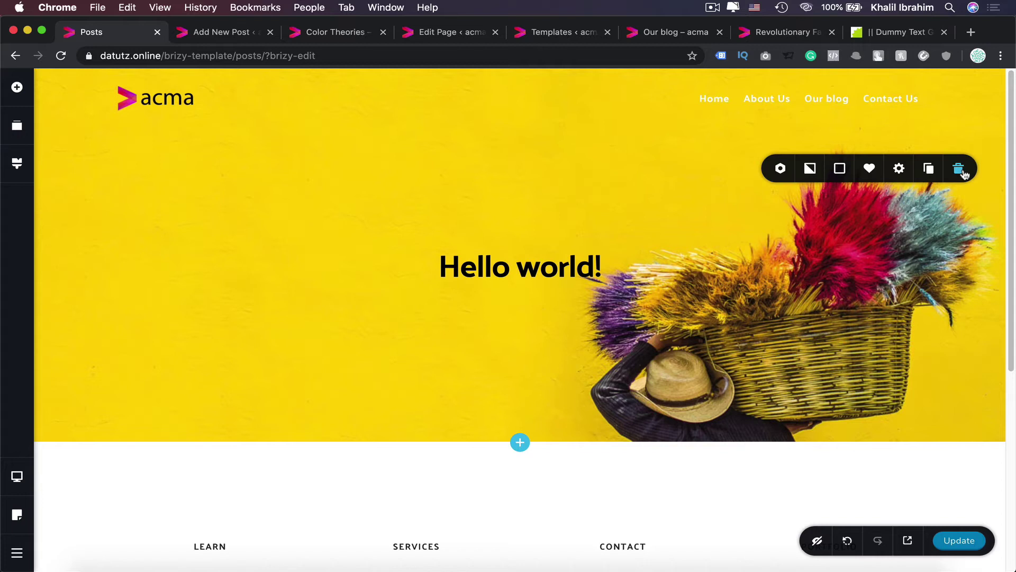
click(809, 169)
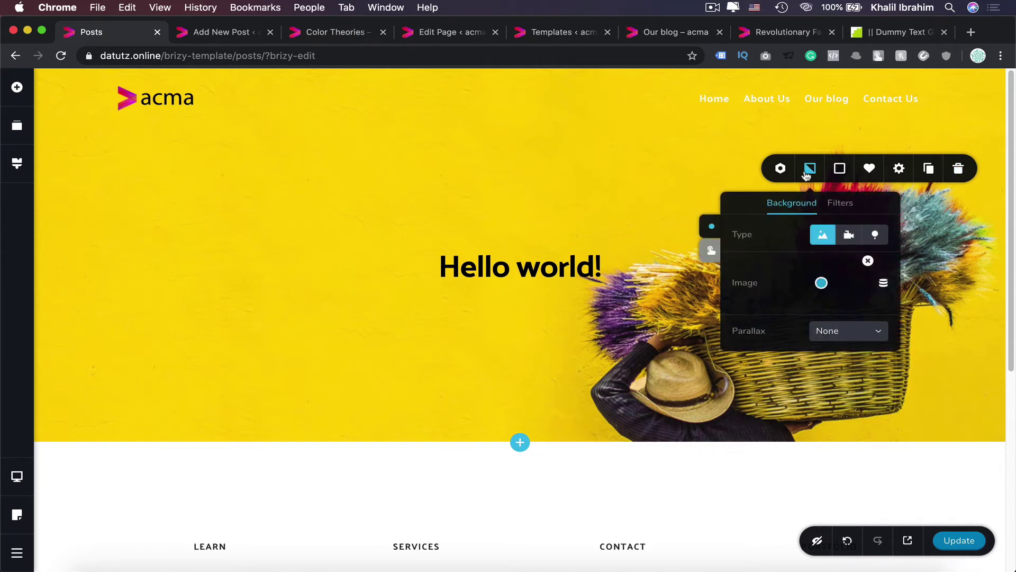
click(883, 286)
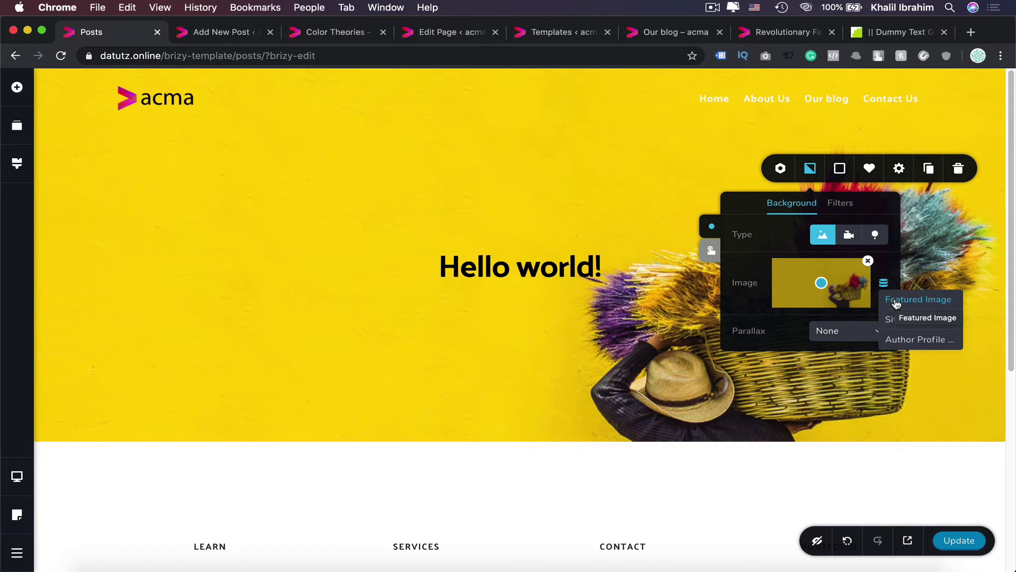
click(896, 301)
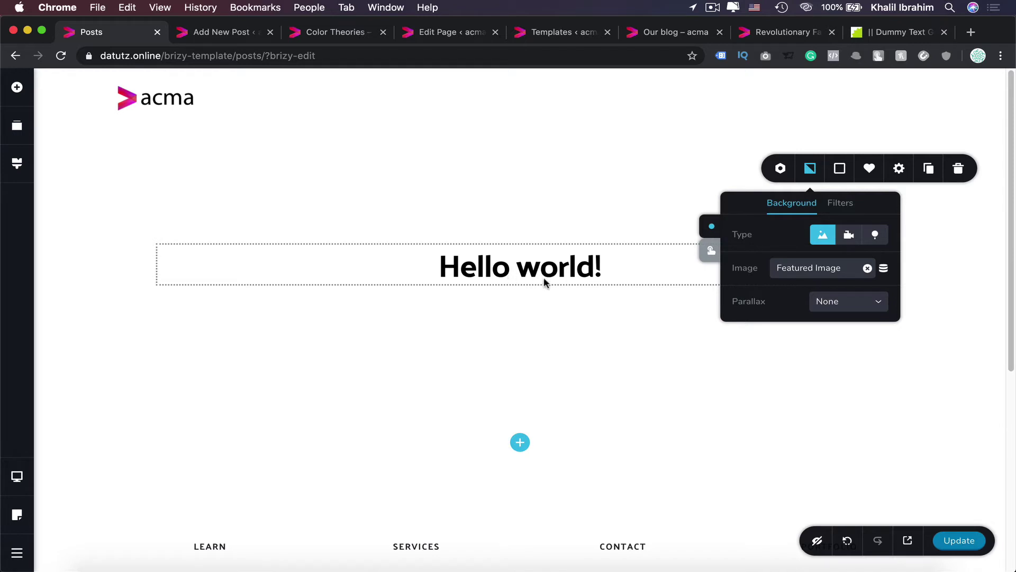
click(883, 269)
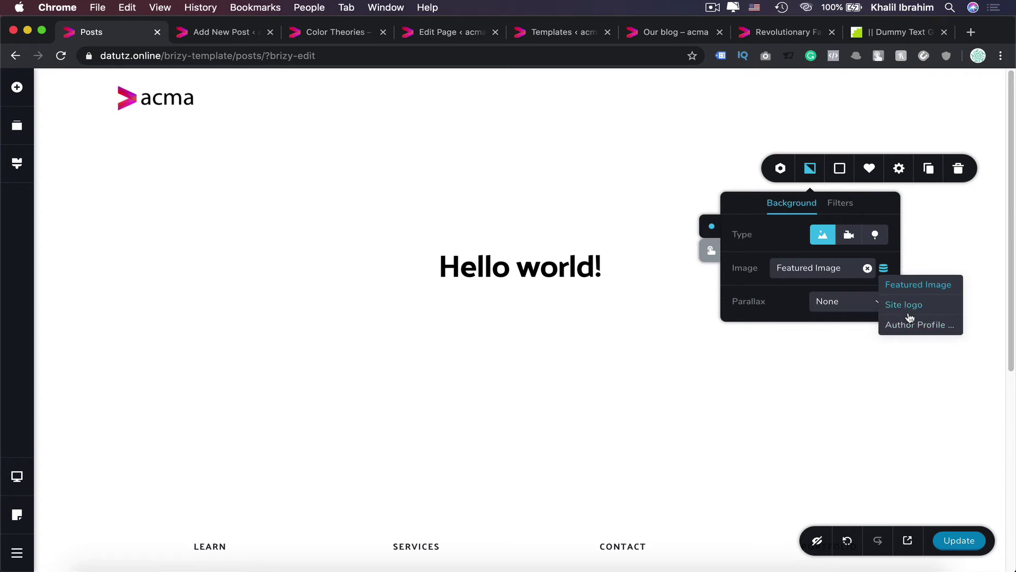
click(887, 284)
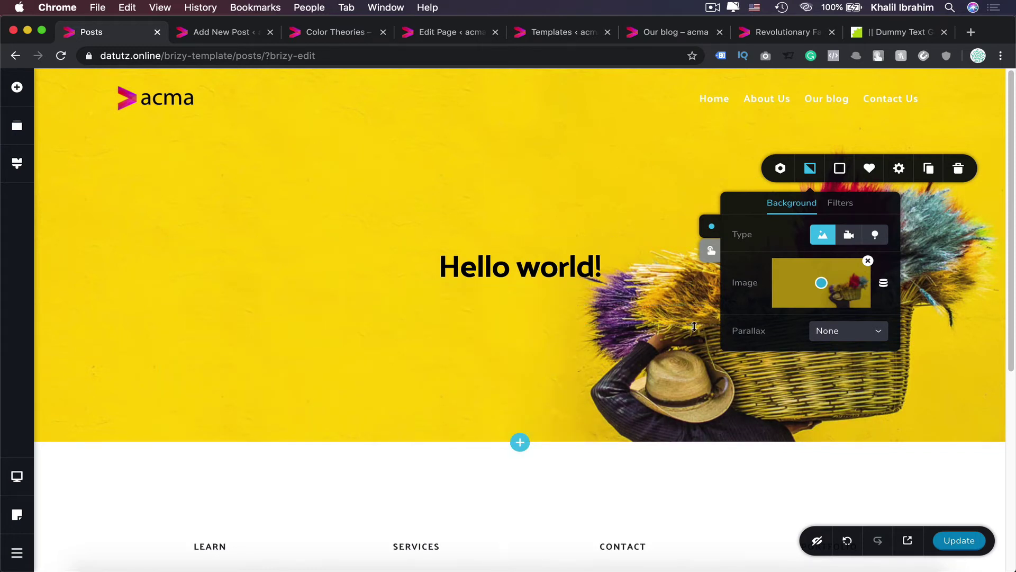
click(520, 443)
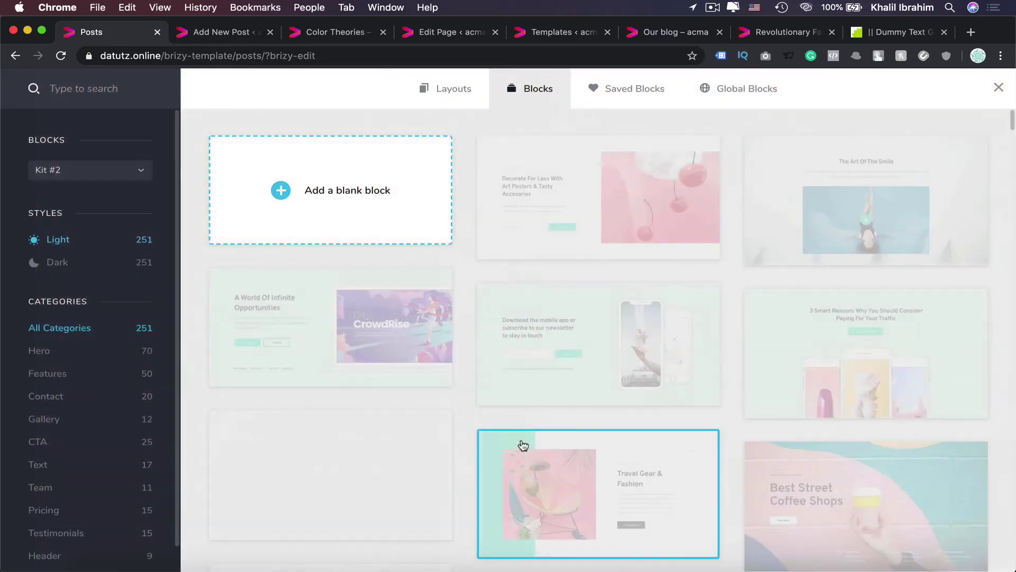
Add a blank two-column section with Breadcrumbs and Post Content left and Sidebar widgets right.
click(341, 191)
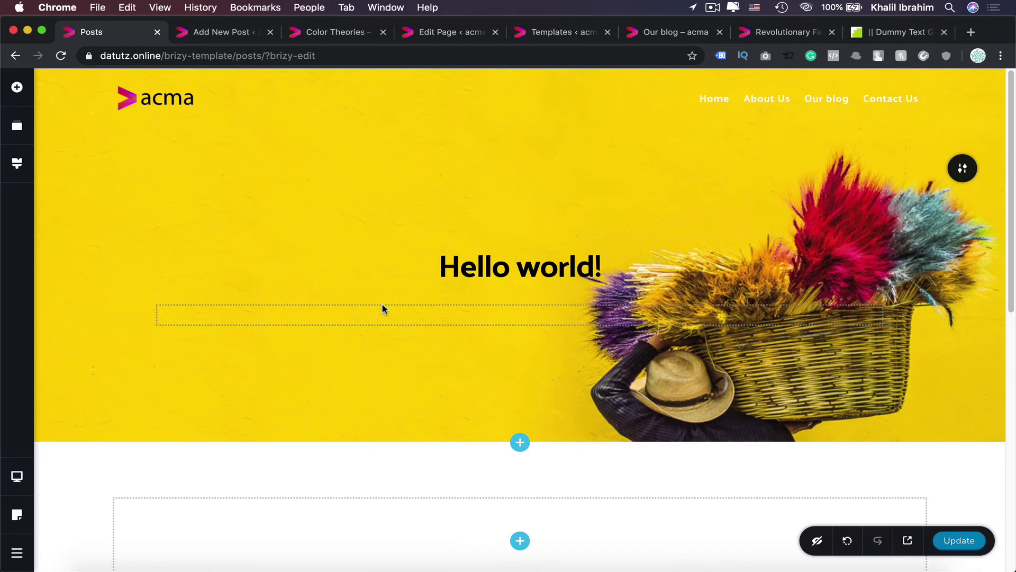
scroll(382, 305, down, 5)
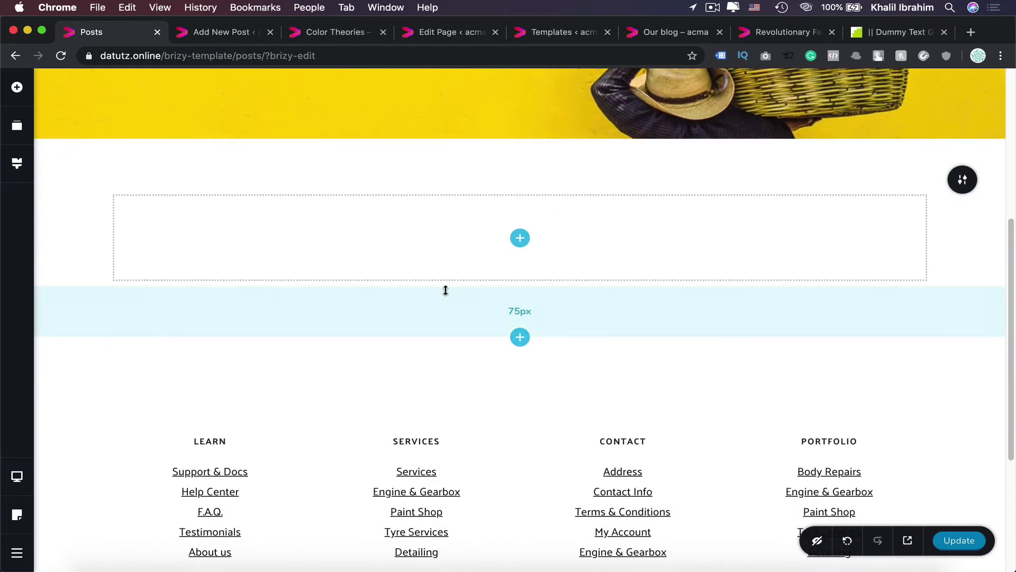
click(9, 89)
scroll(47, 401, down, 5)
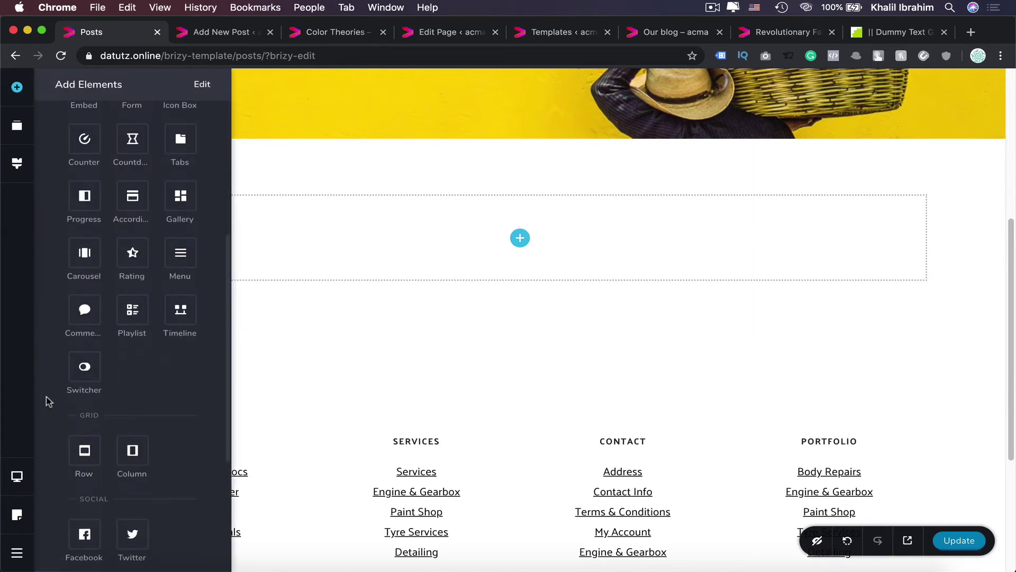
drag(132, 458, 518, 238)
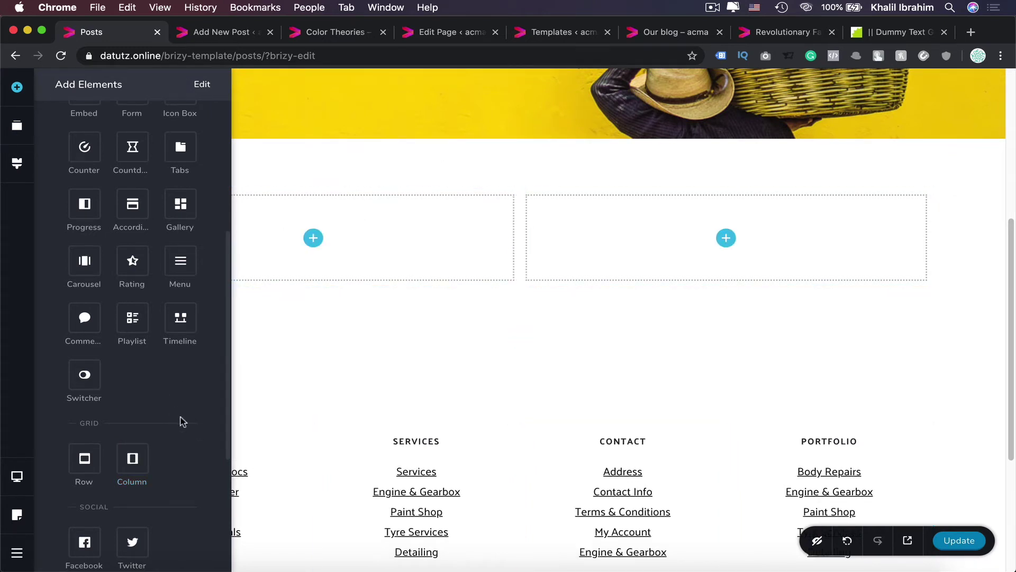
scroll(182, 422, down, 5)
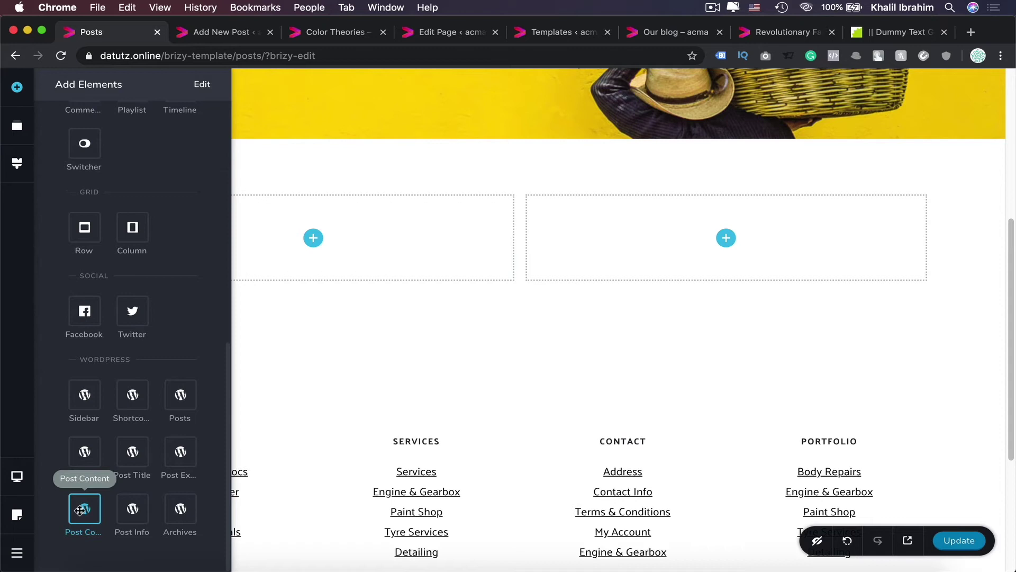
drag(79, 510, 310, 247)
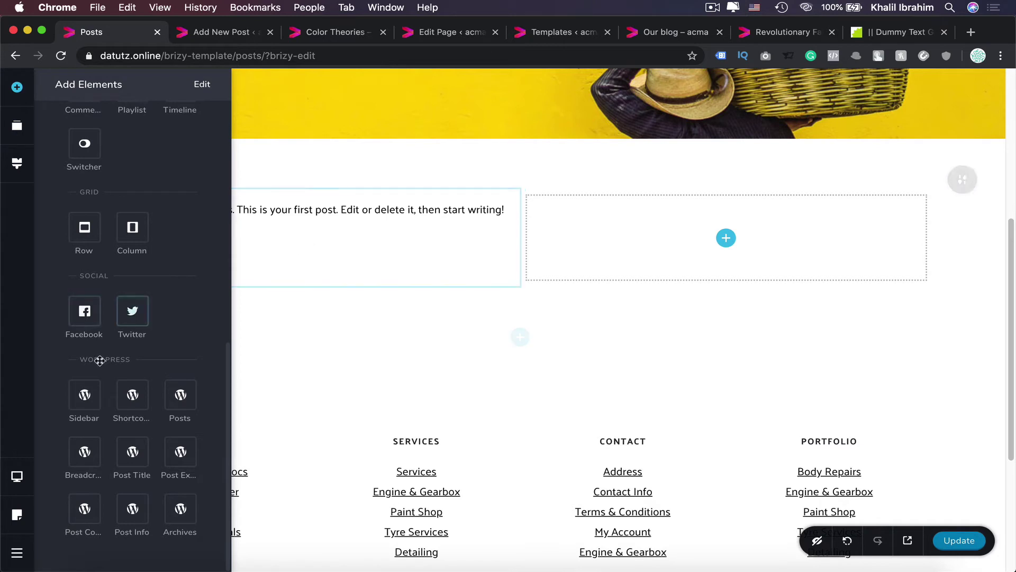
drag(84, 394, 680, 259)
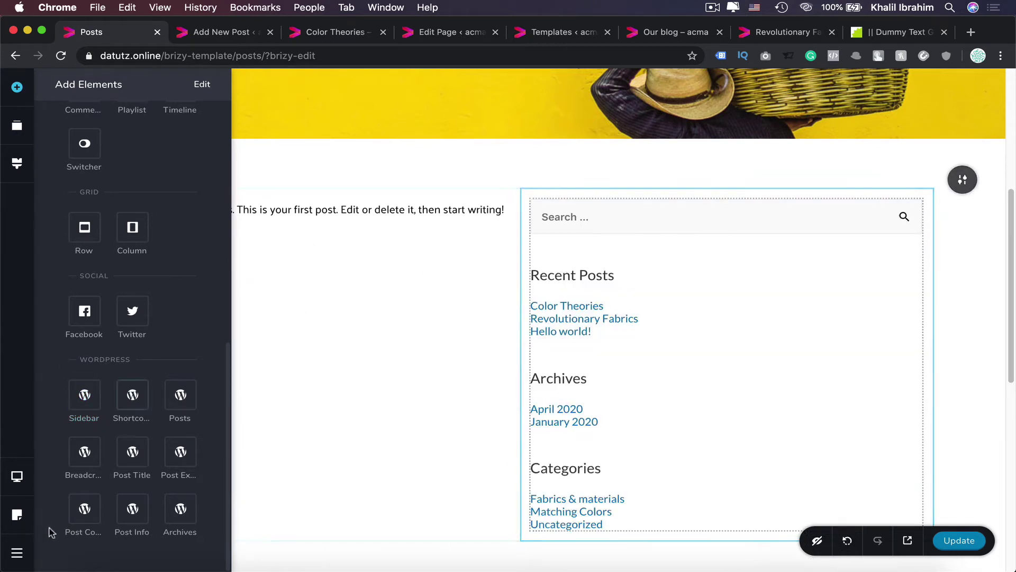
drag(82, 449, 275, 201)
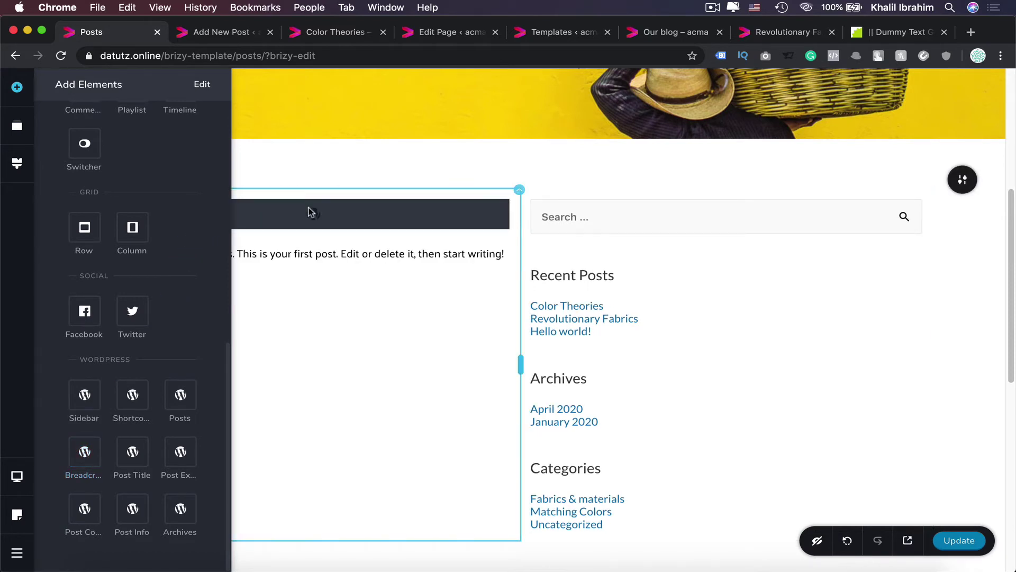
click(458, 208)
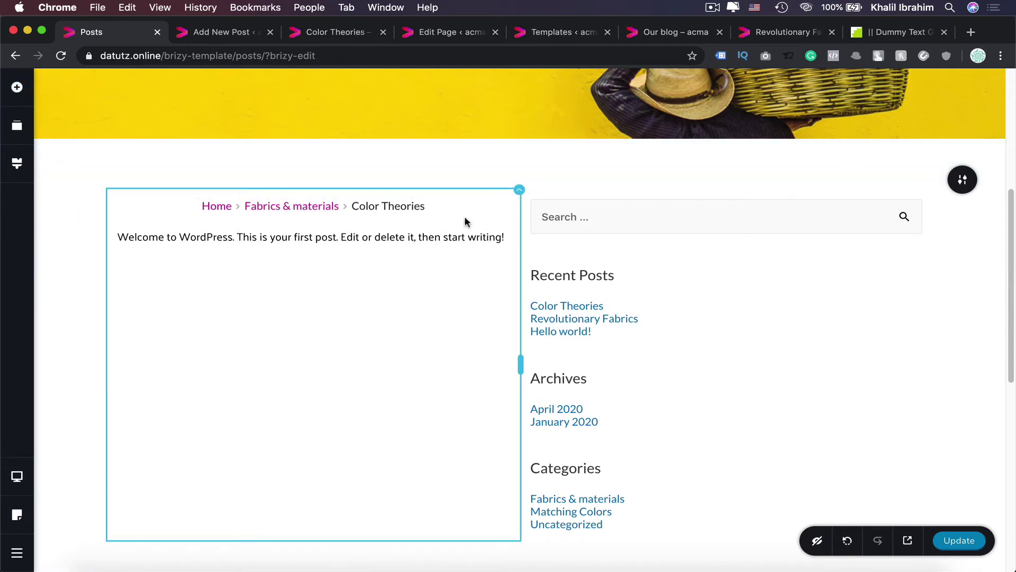
Preview the live Revolutionary Fabrics post, then return to the template editor.
click(793, 36)
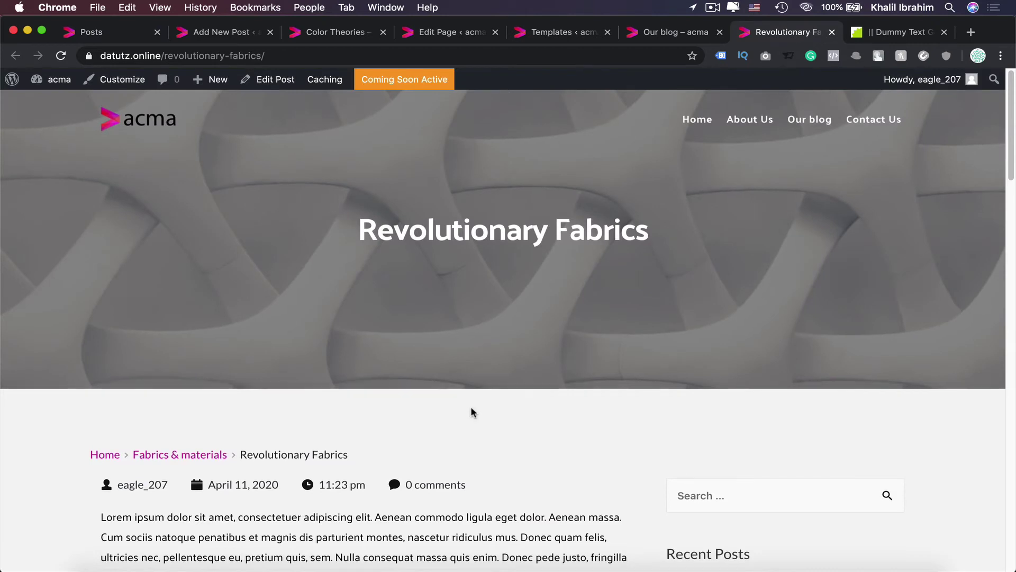
scroll(471, 405, down, 2)
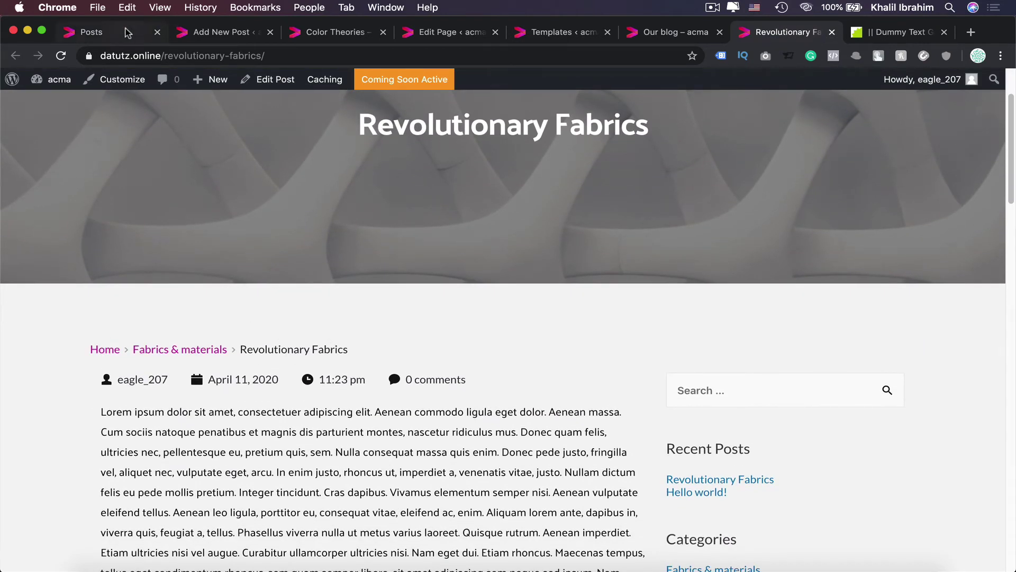
click(127, 33)
Left-align the breadcrumbs and set their font to Crimson Text.
click(316, 208)
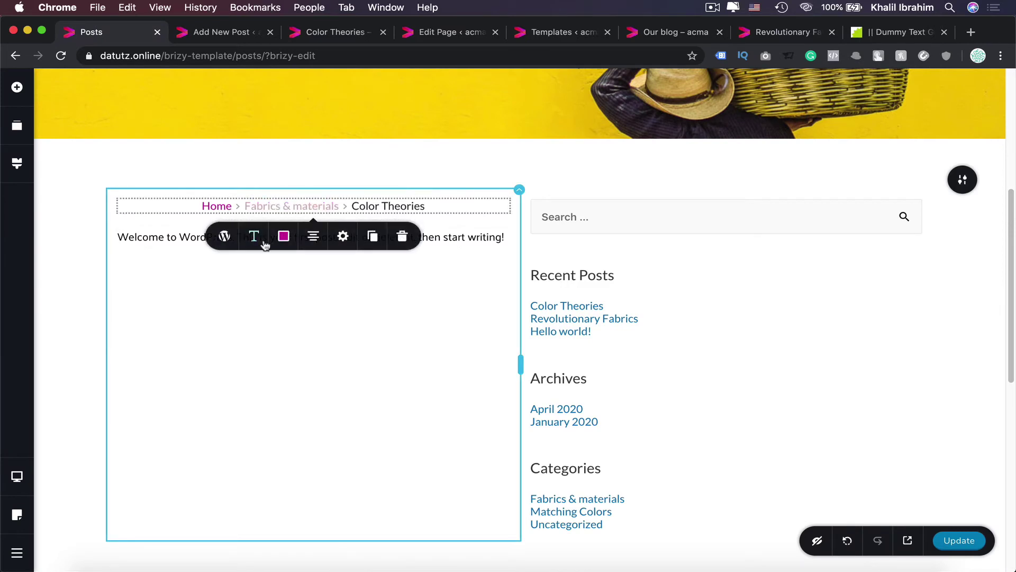
click(316, 243)
click(316, 243)
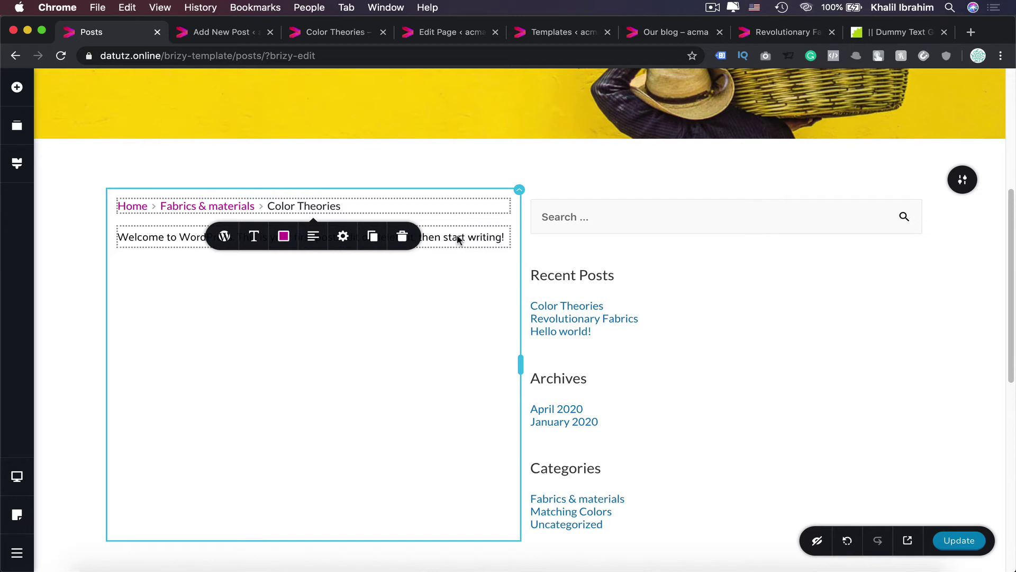
click(255, 237)
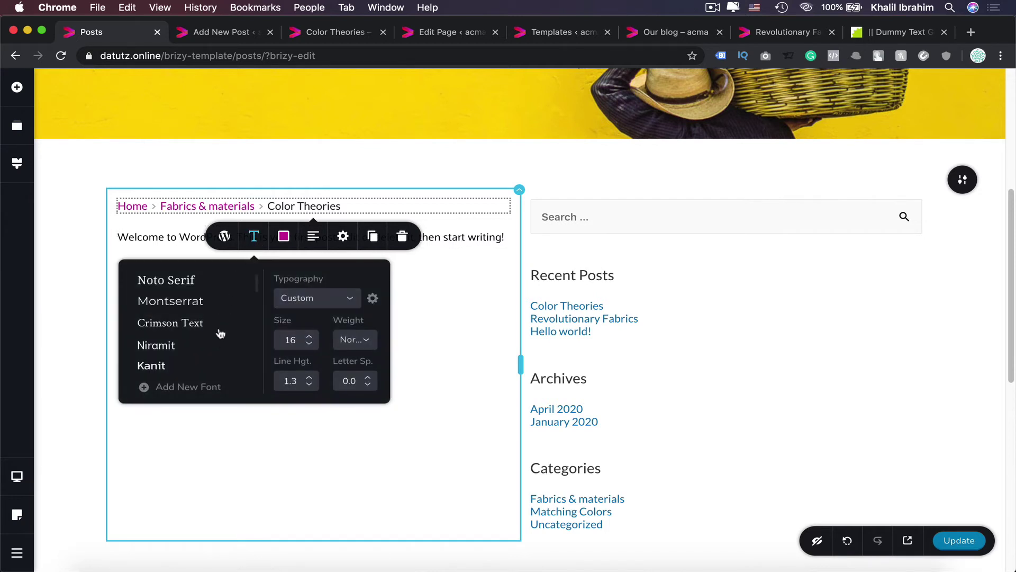
scroll(224, 347, down, 1)
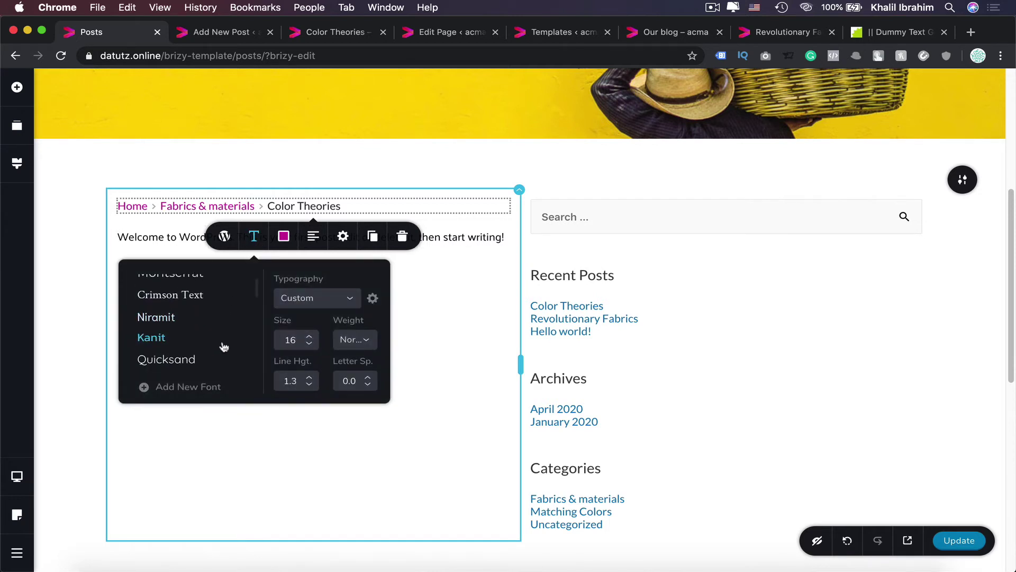
click(199, 295)
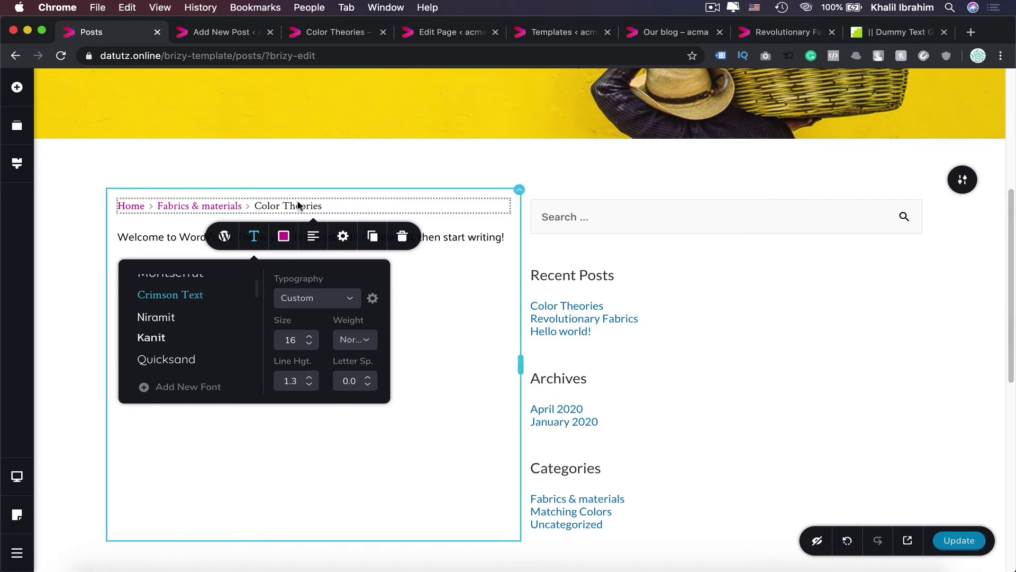
Set the breadcrumb link hover colour to #dcd5cb and the link colour to magenta.
click(284, 236)
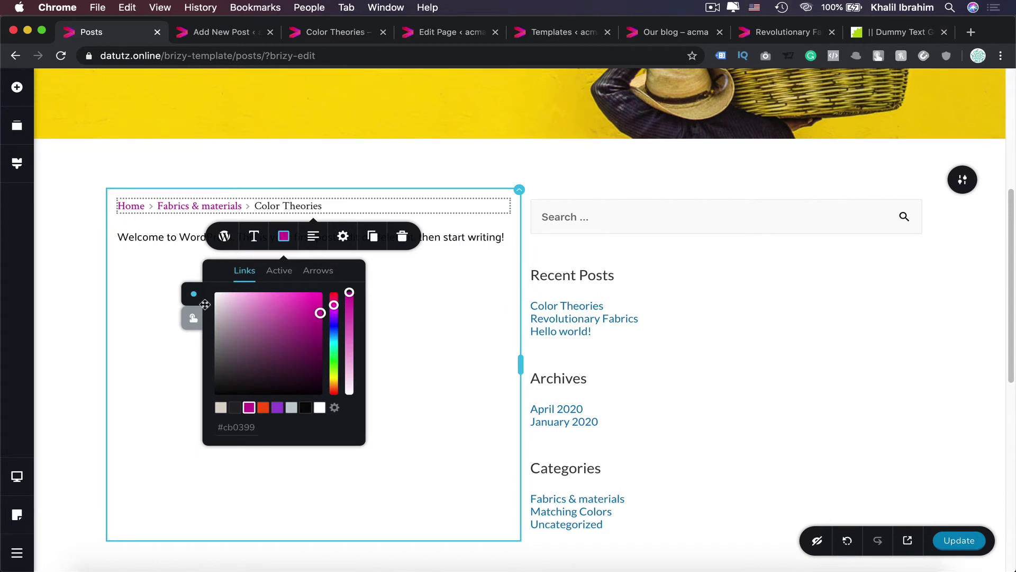
click(191, 318)
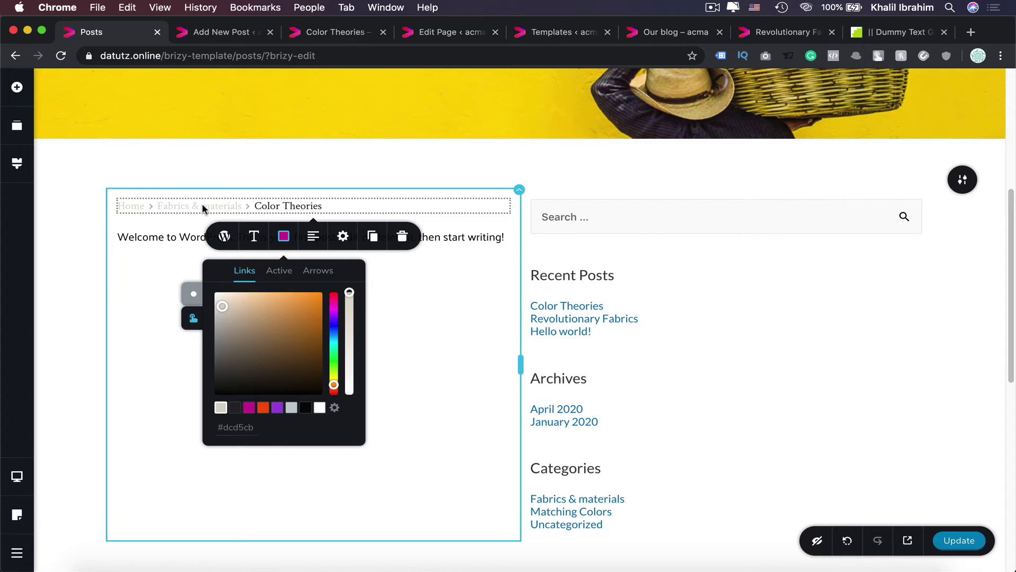
click(263, 408)
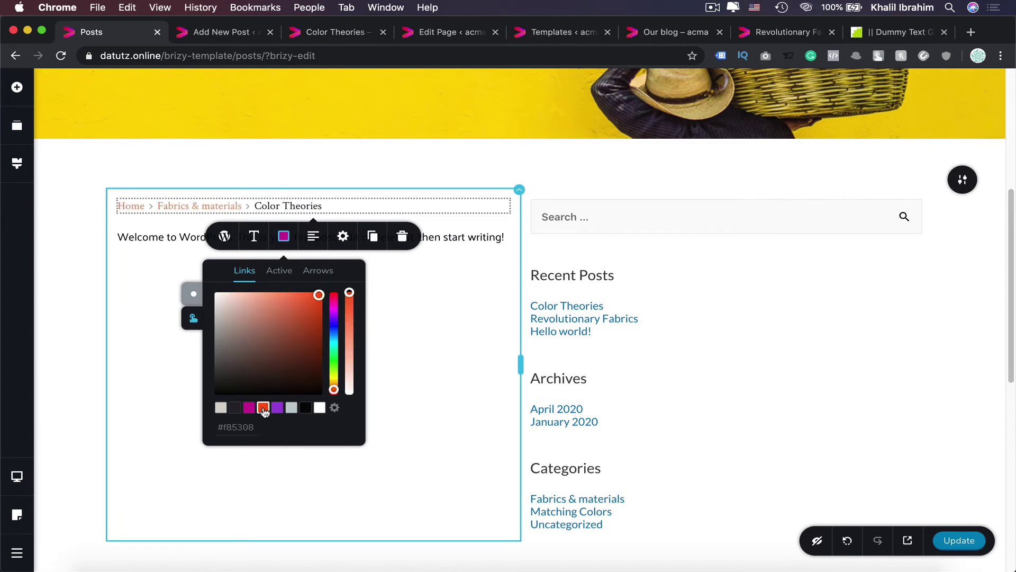
click(249, 407)
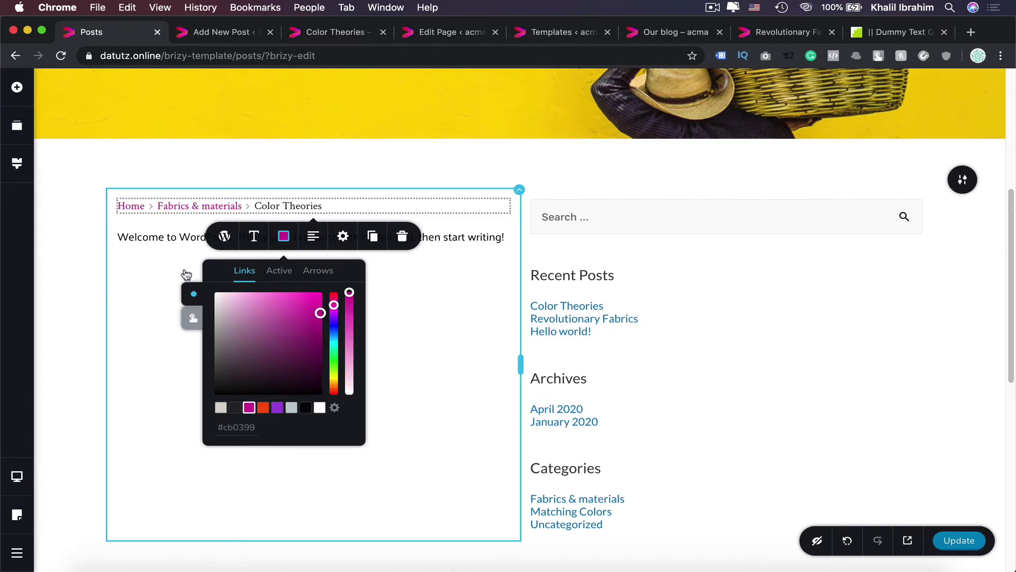
click(168, 235)
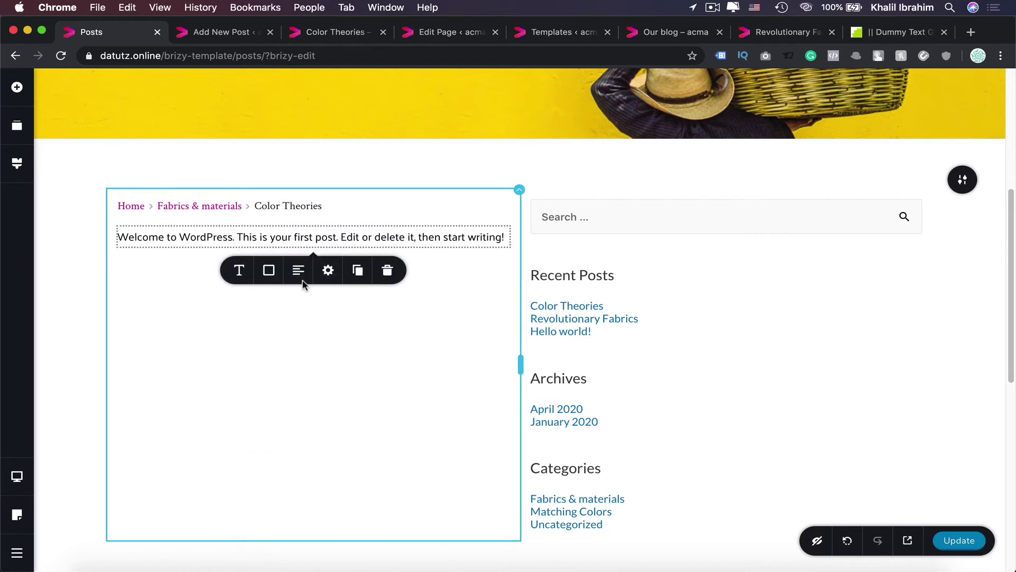
Check the paragraph's typography and colour, then widen the content column to 63.5% / 36.5%.
click(246, 272)
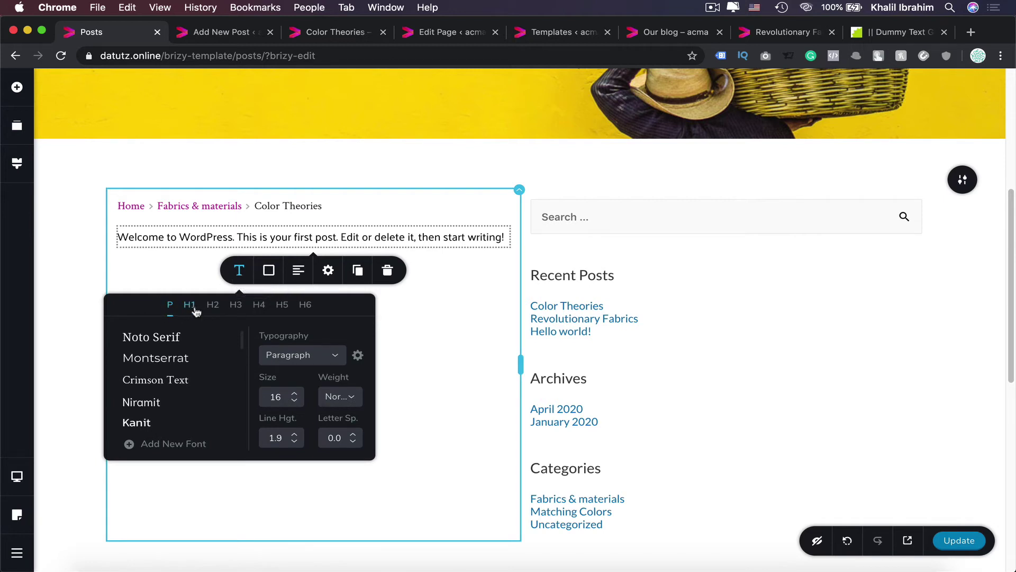
click(269, 272)
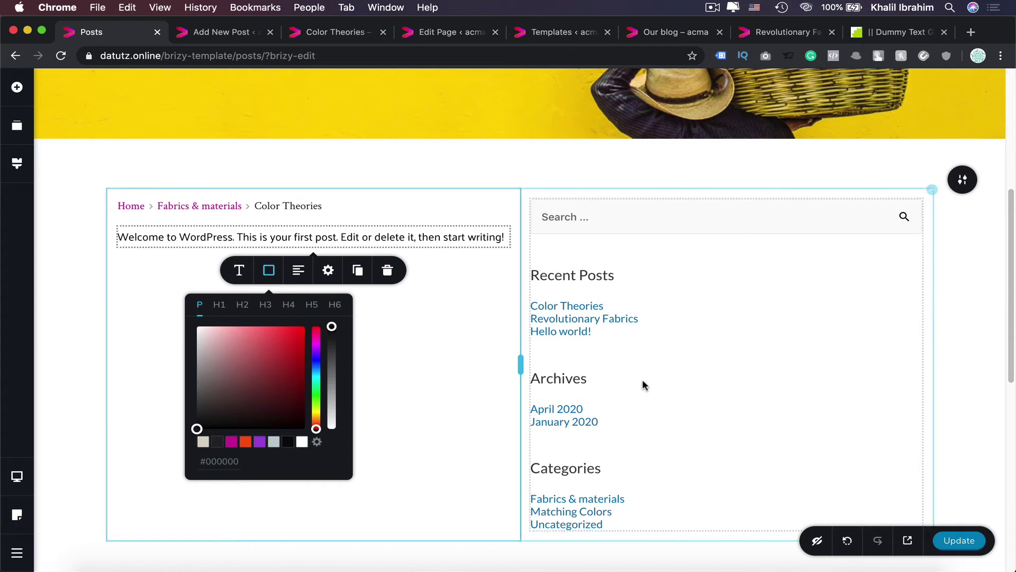
drag(519, 366, 703, 363)
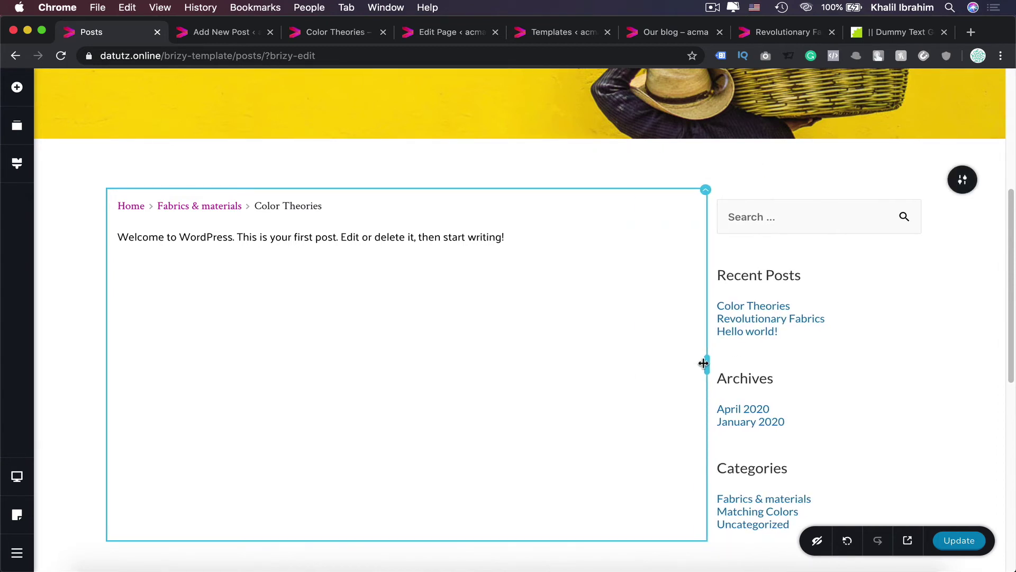
scroll(709, 324, down, 1)
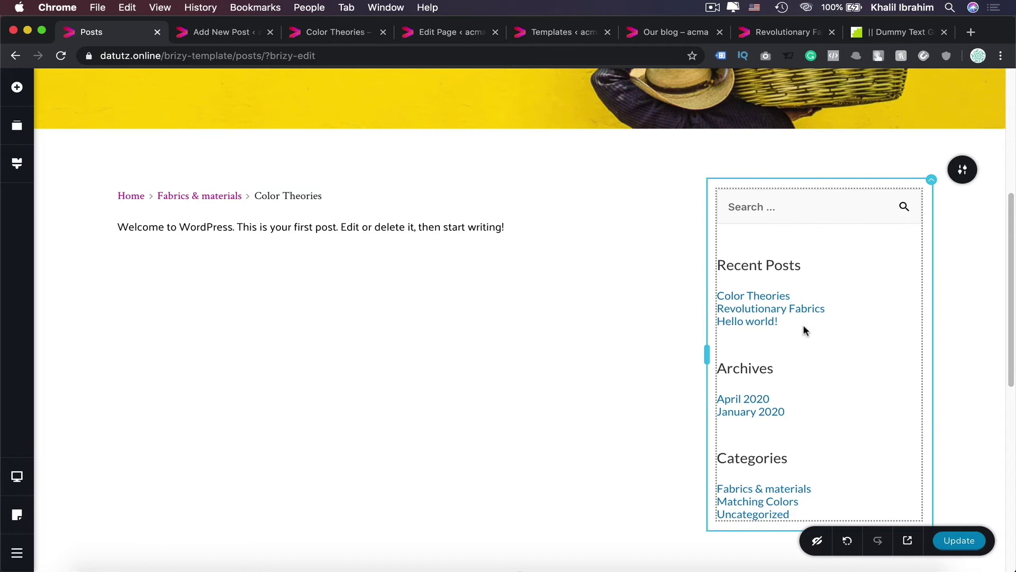
click(802, 342)
scroll(802, 340, down, 5)
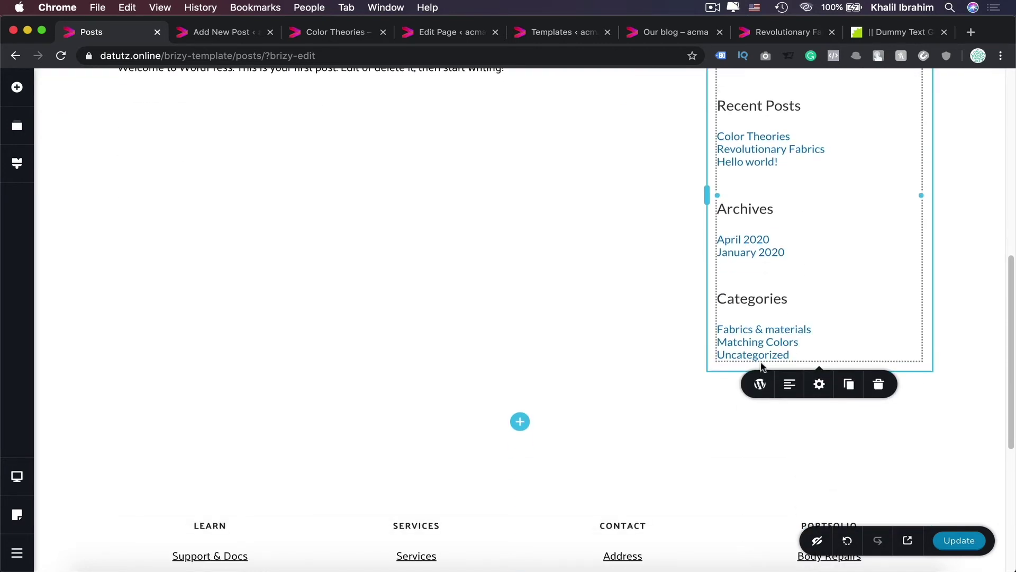
click(761, 393)
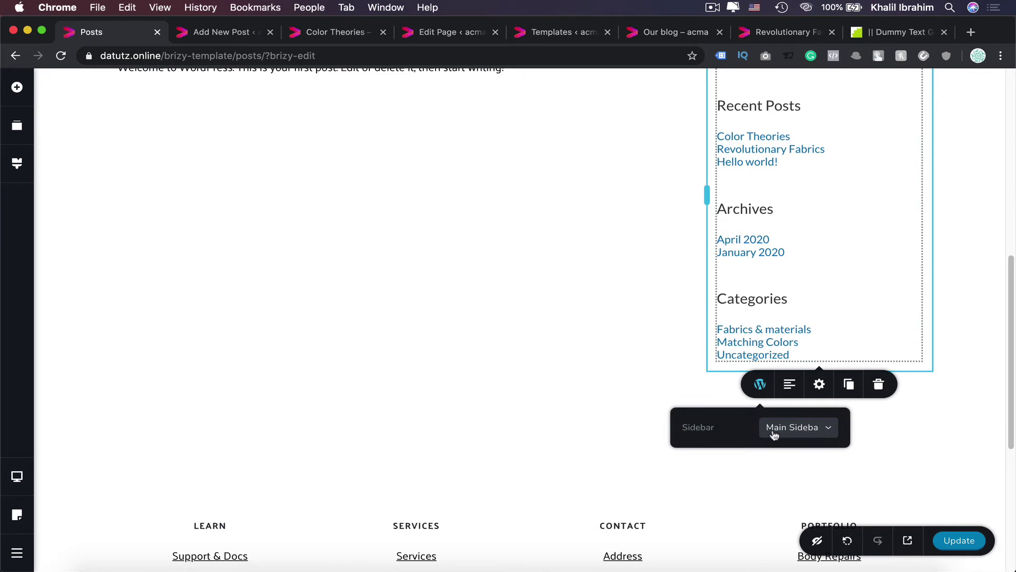
click(830, 427)
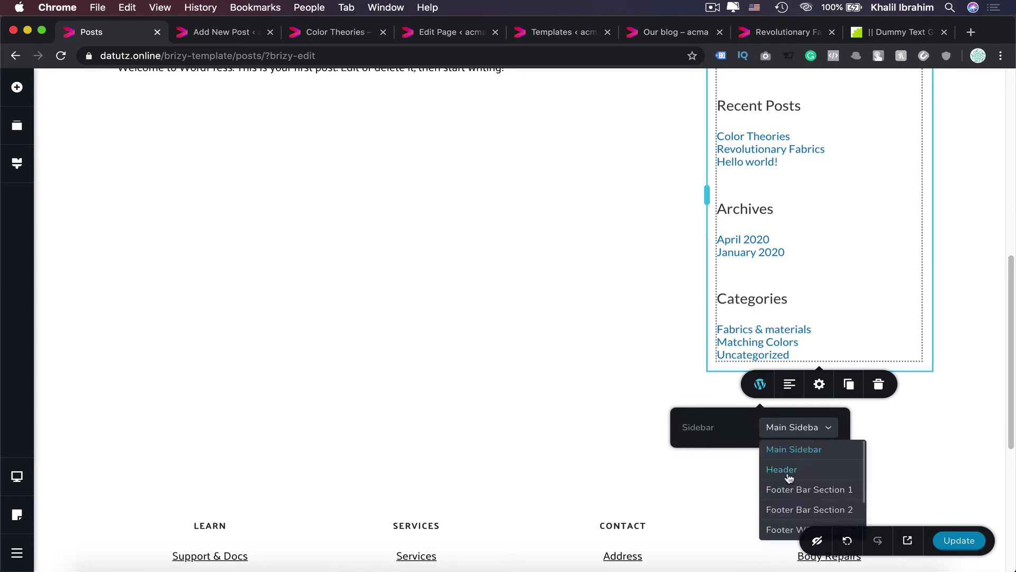
scroll(783, 492, down, 3)
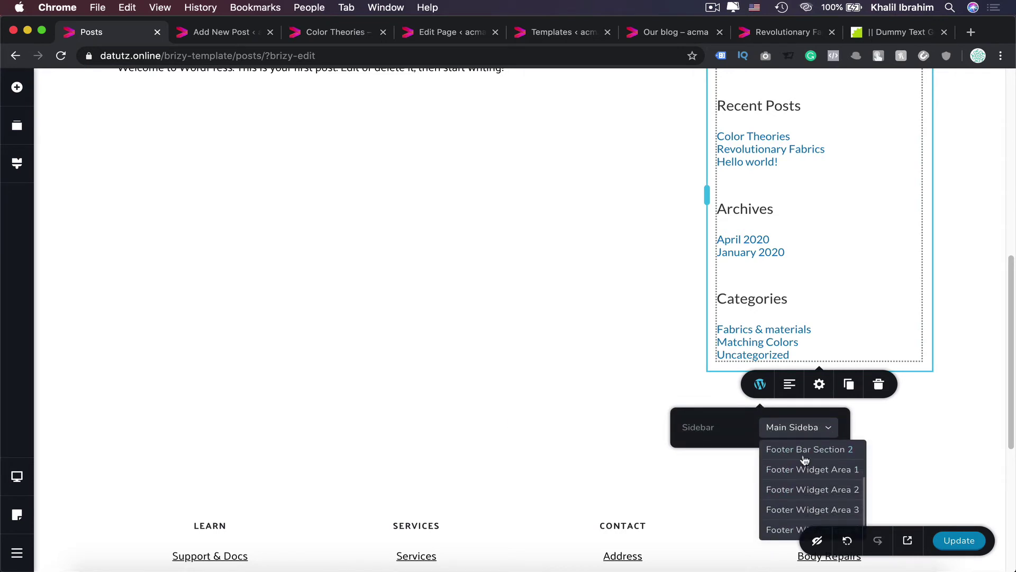
scroll(782, 495, up, 3)
scroll(782, 498, down, 2)
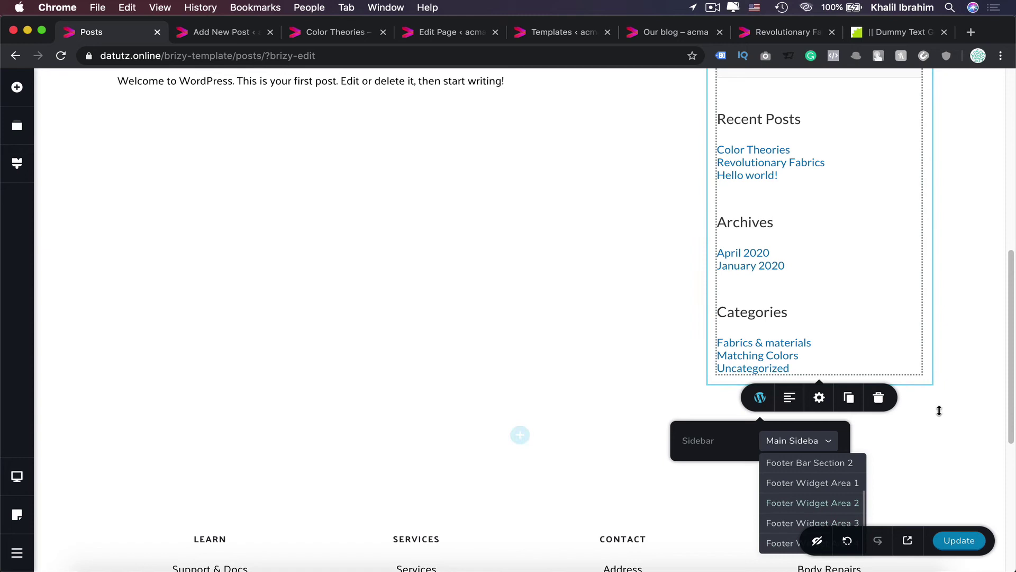
scroll(276, 260, down, 1)
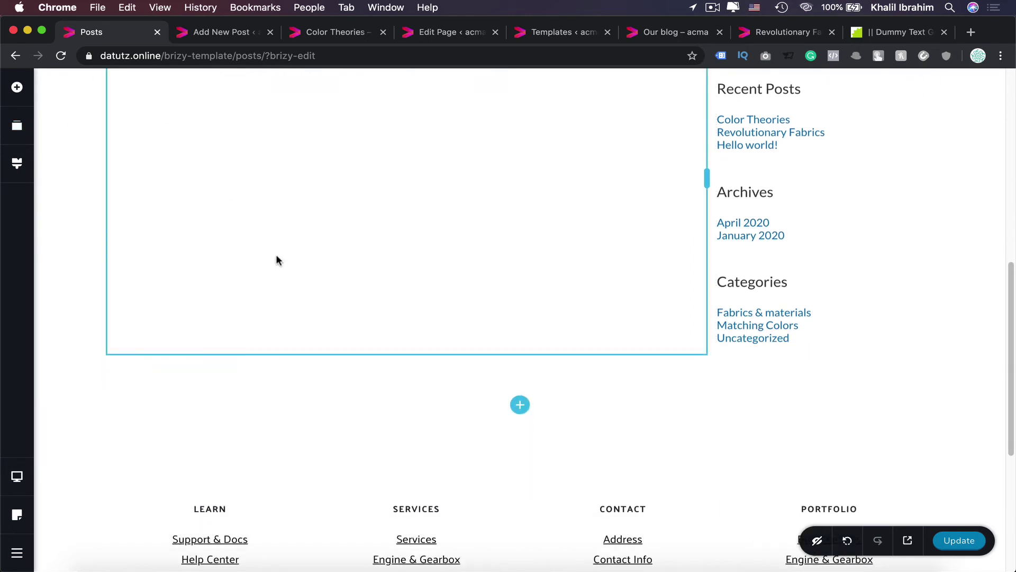
Add Post Info and Facebook Like/Share buttons below the post content row.
click(15, 95)
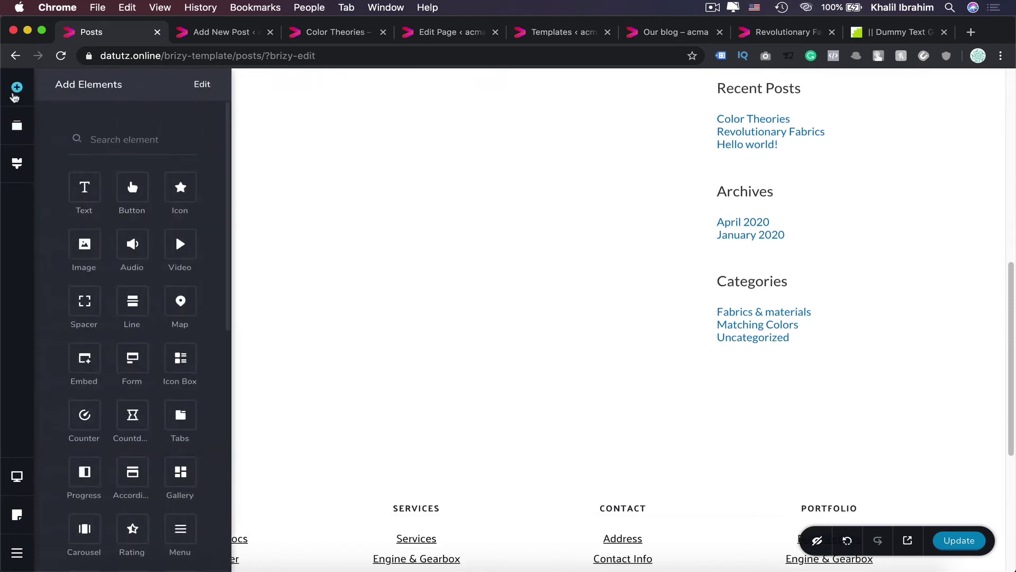
scroll(60, 426, down, 10)
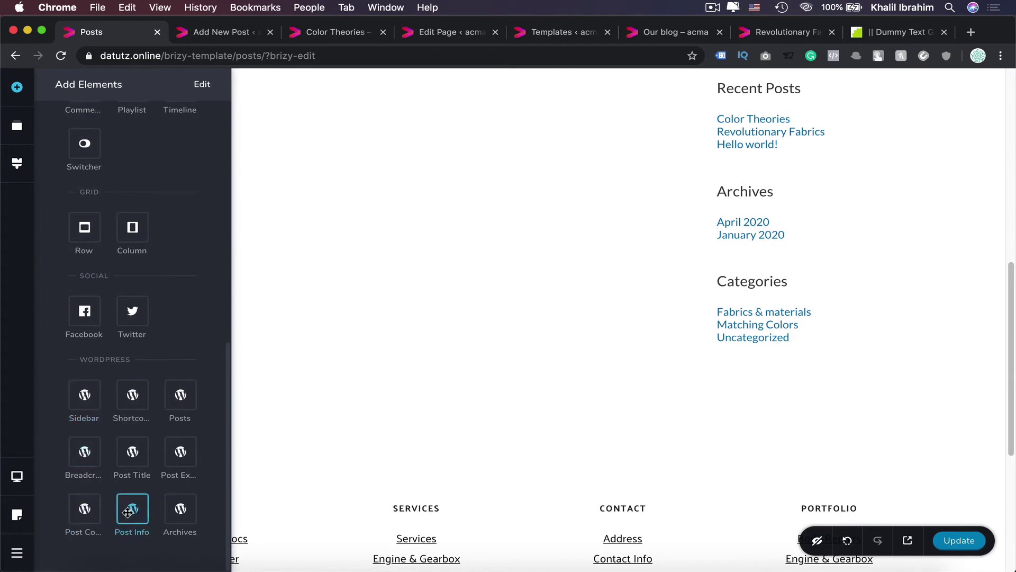
drag(128, 511, 259, 363)
scroll(259, 371, down, 4)
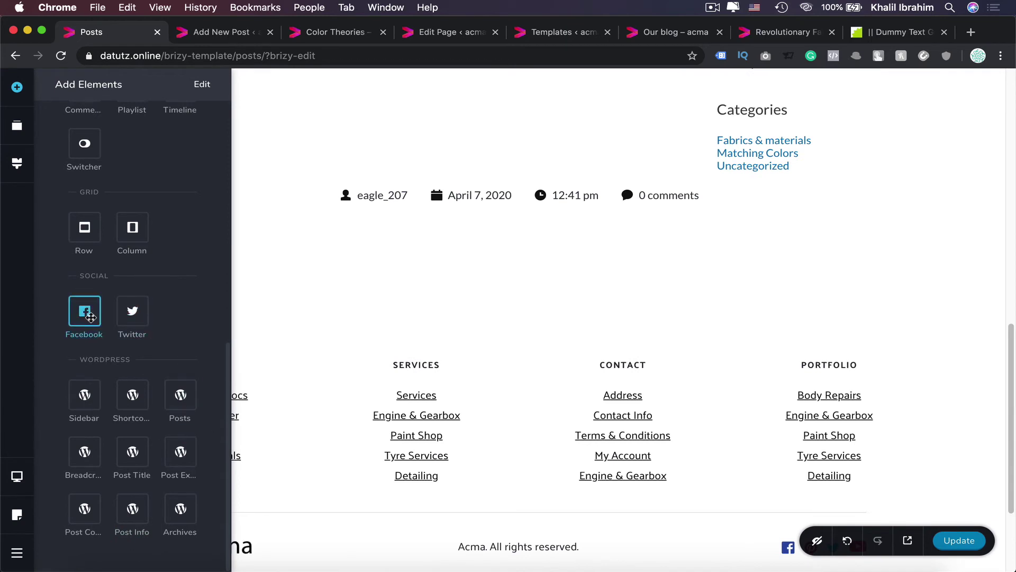
drag(87, 315, 362, 222)
Add a Comments section and a Posts grid below the Like/Share buttons.
scroll(193, 285, up, 5)
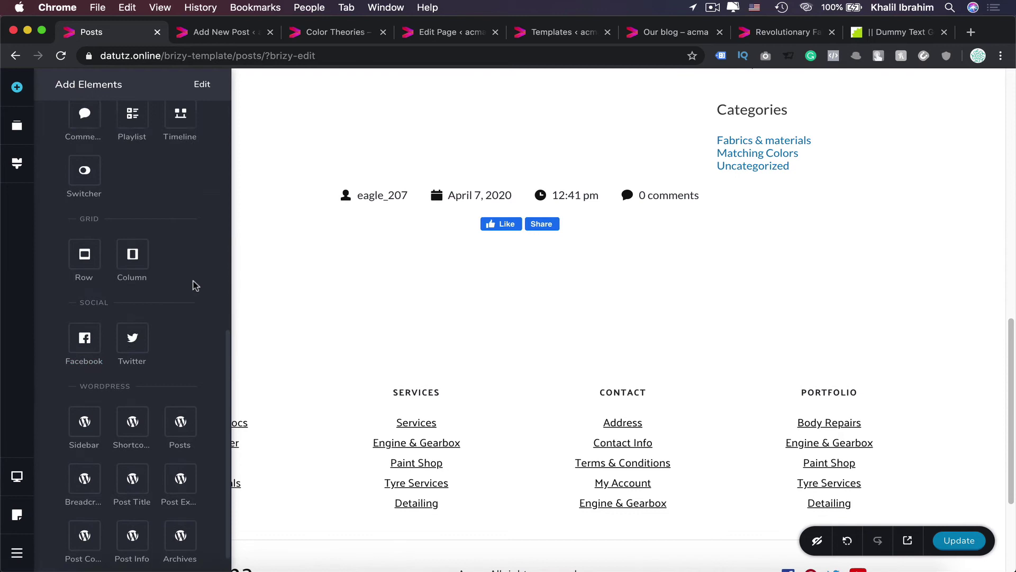
scroll(192, 285, up, 2)
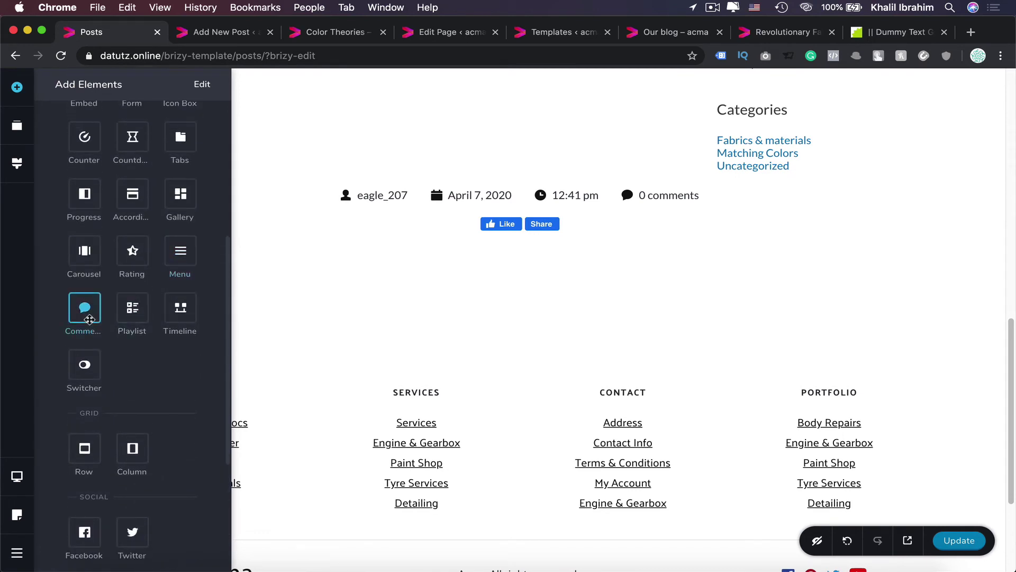
drag(89, 320, 388, 246)
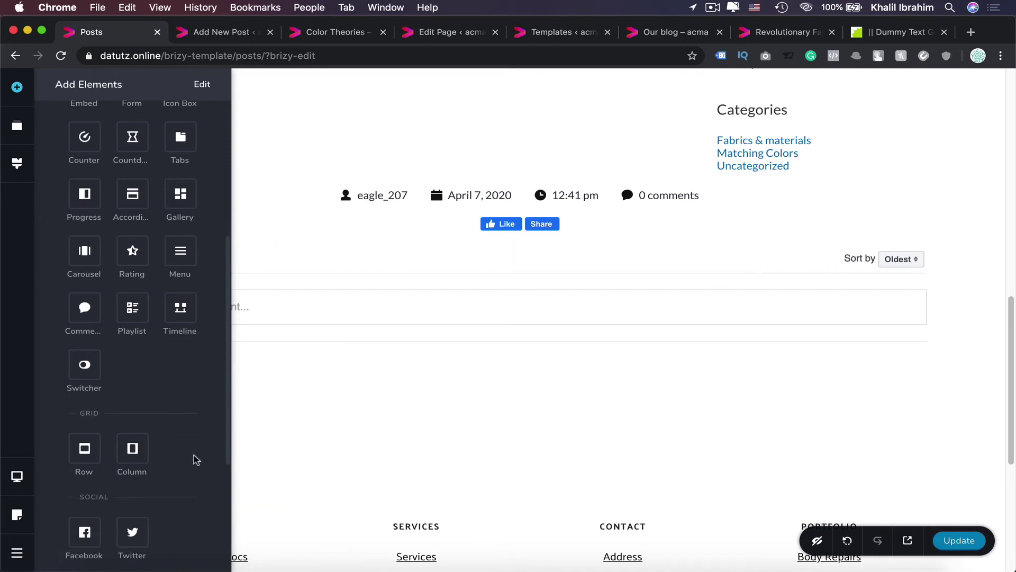
scroll(196, 459, down, 4)
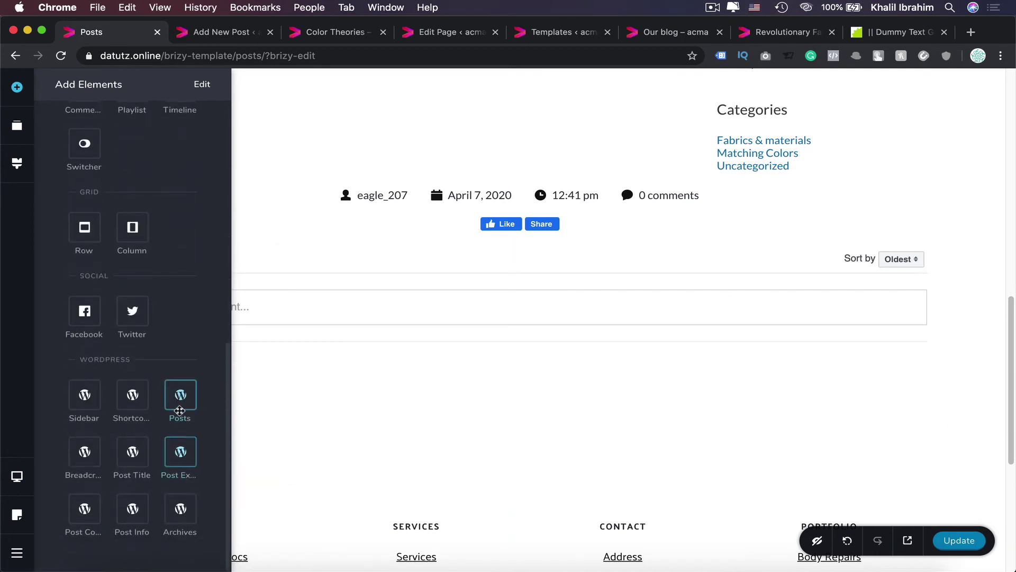
drag(180, 395, 272, 382)
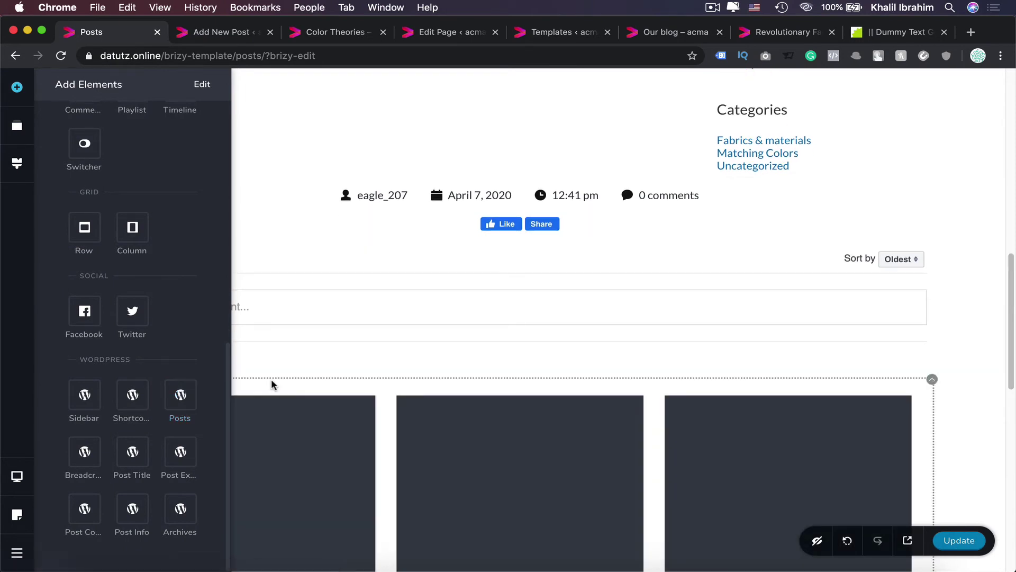
scroll(984, 456, down, 3)
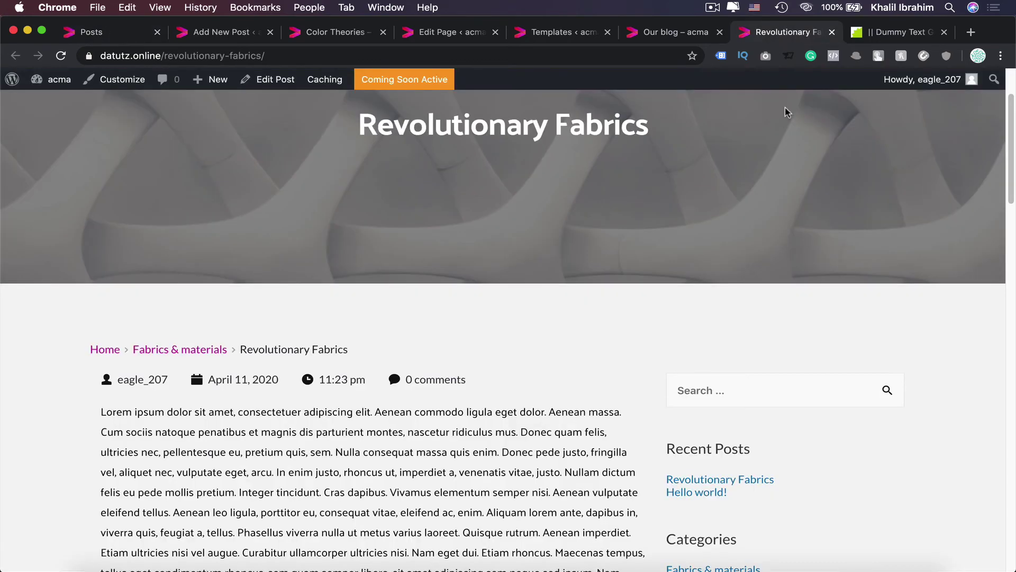
View the live Revolutionary Fabrics post page in its browser tab.
click(802, 33)
scroll(820, 310, down, 6)
scroll(820, 310, down, 15)
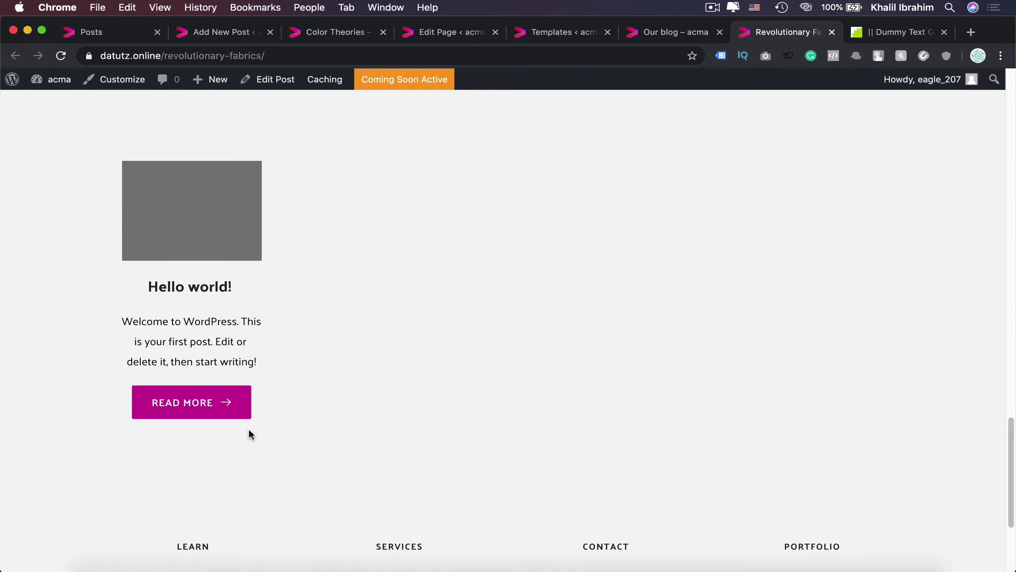
Back in the template editor, set the hero background to the post's Featured Image.
click(115, 33)
scroll(962, 420, up, 10)
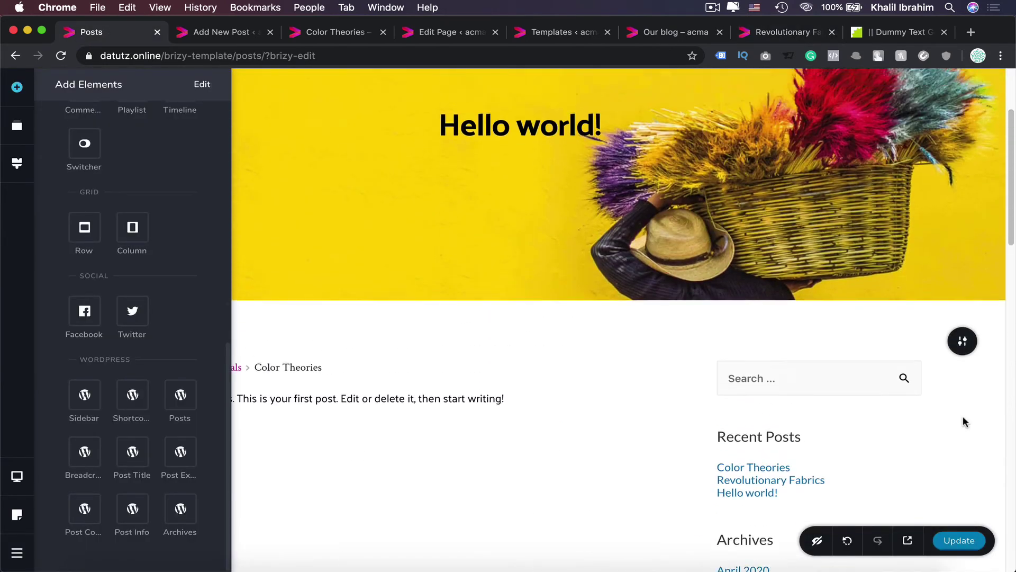
scroll(963, 422, up, 3)
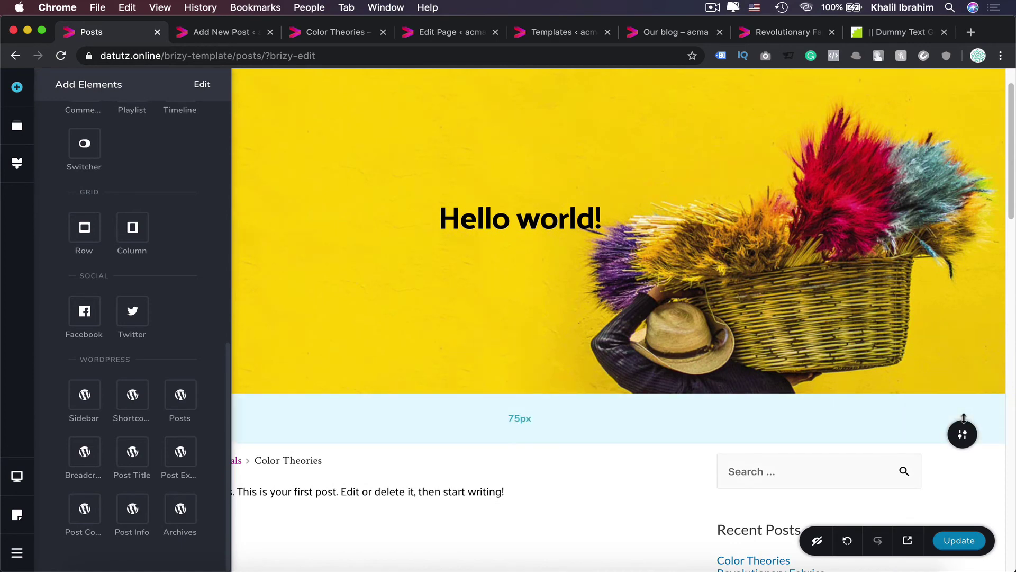
scroll(963, 418, up, 2)
click(962, 168)
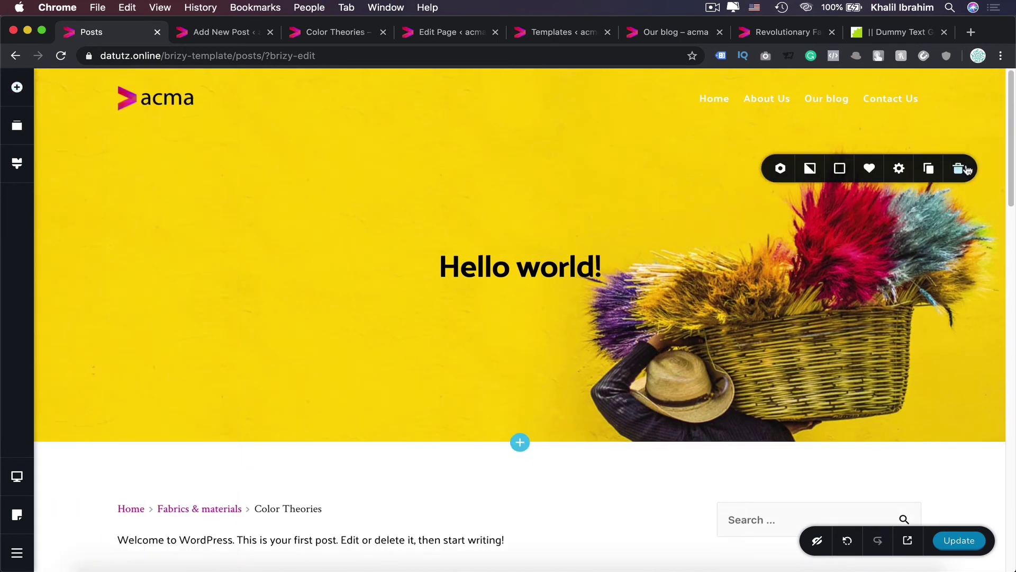
click(809, 168)
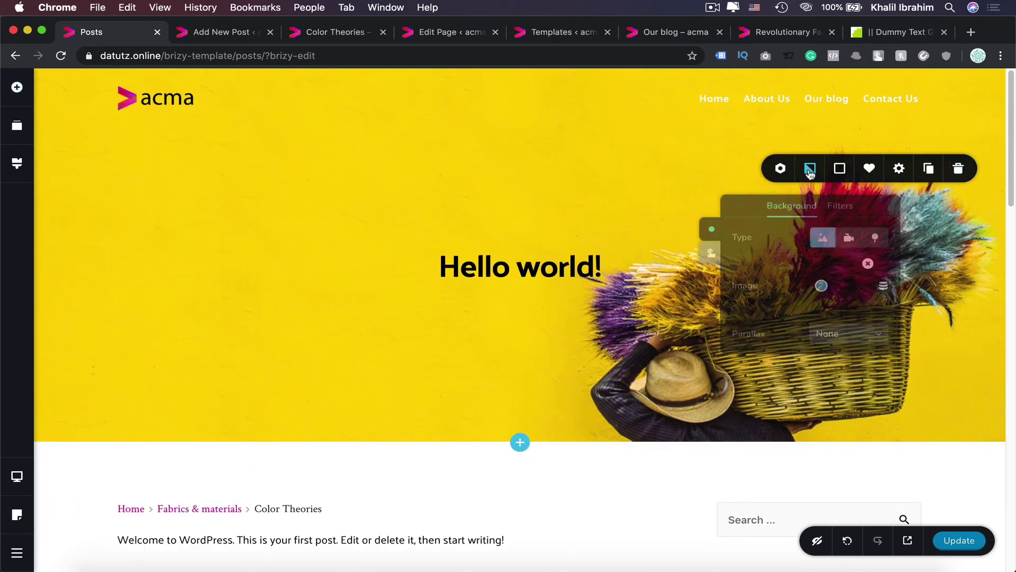
click(883, 283)
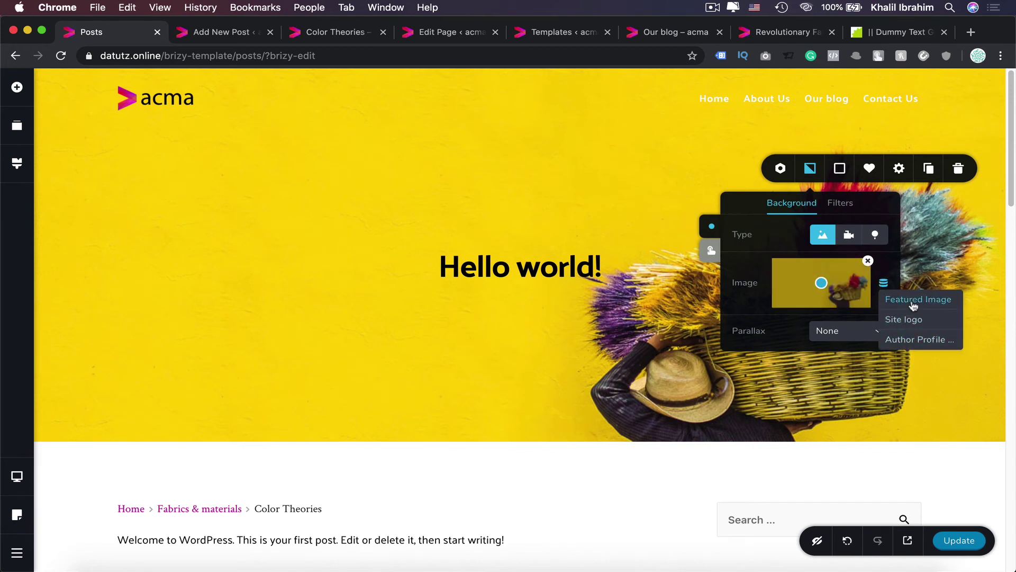
click(913, 299)
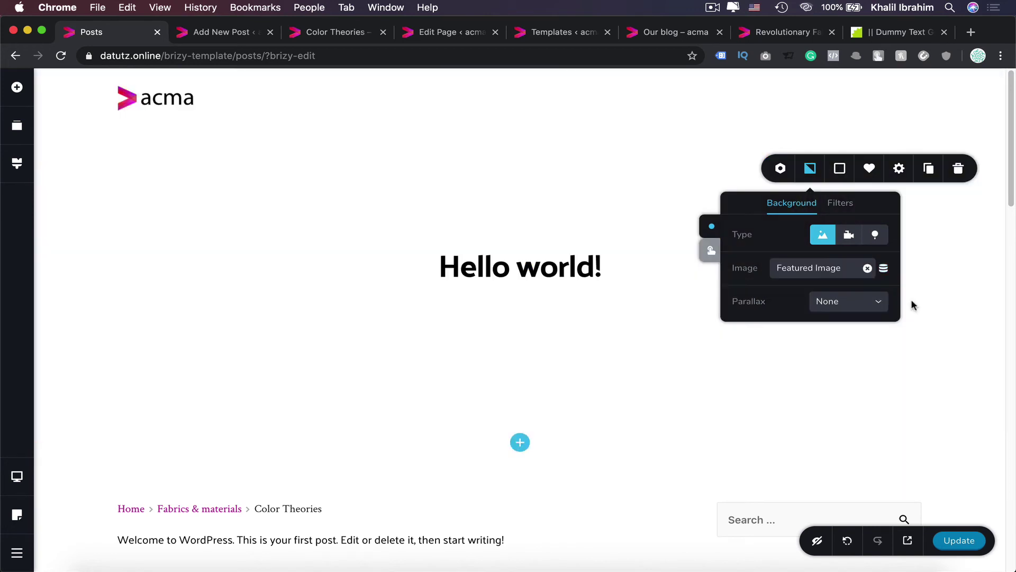
Give the hero a semi-transparent black overlay and save the template with Update.
click(838, 174)
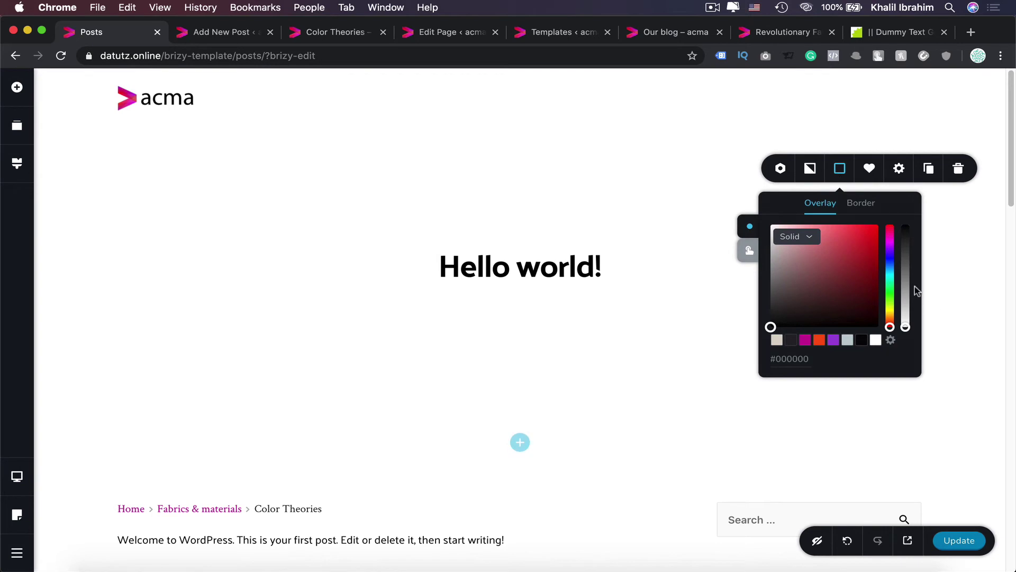
click(862, 339)
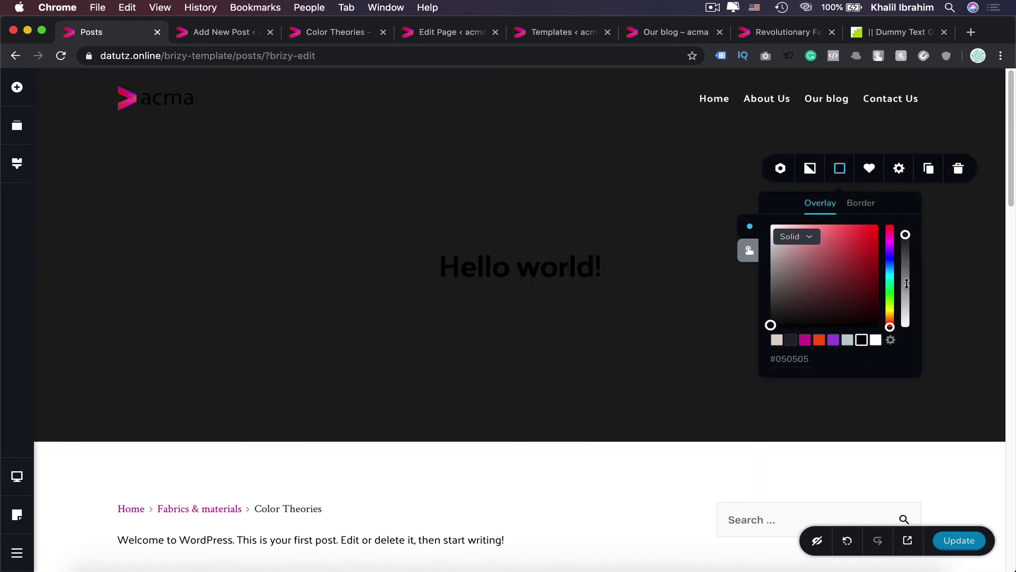
click(907, 283)
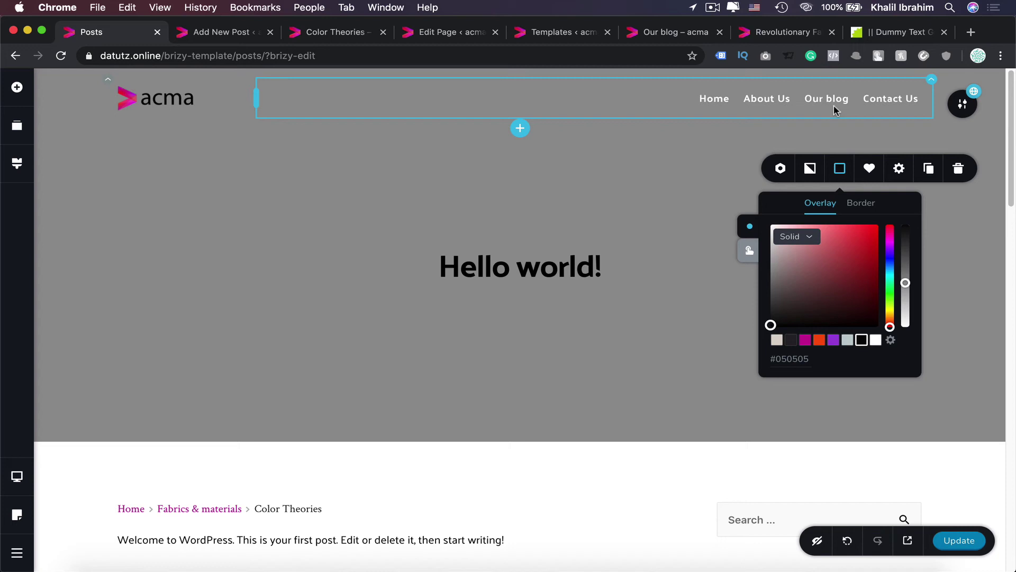
click(961, 542)
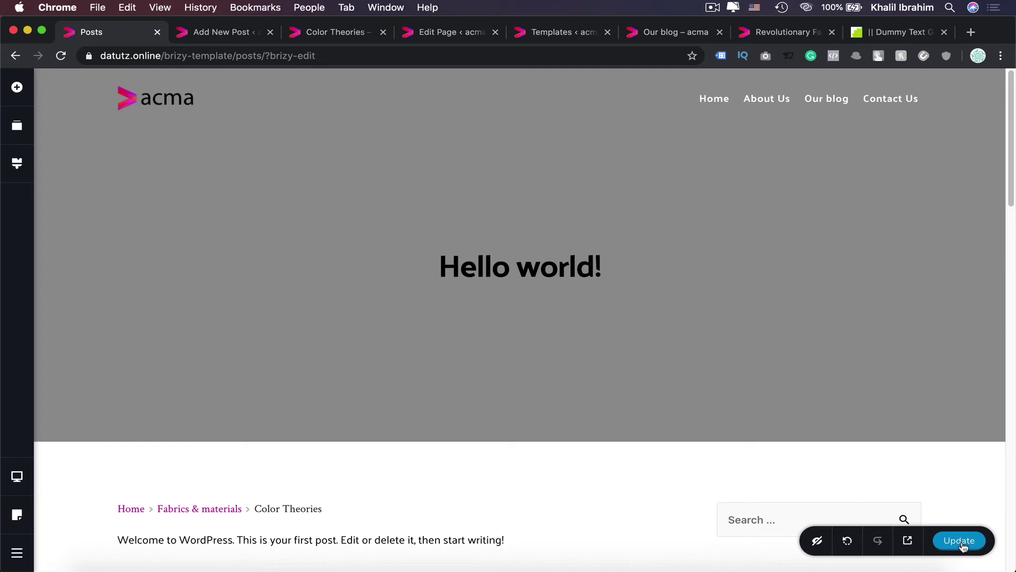
click(353, 35)
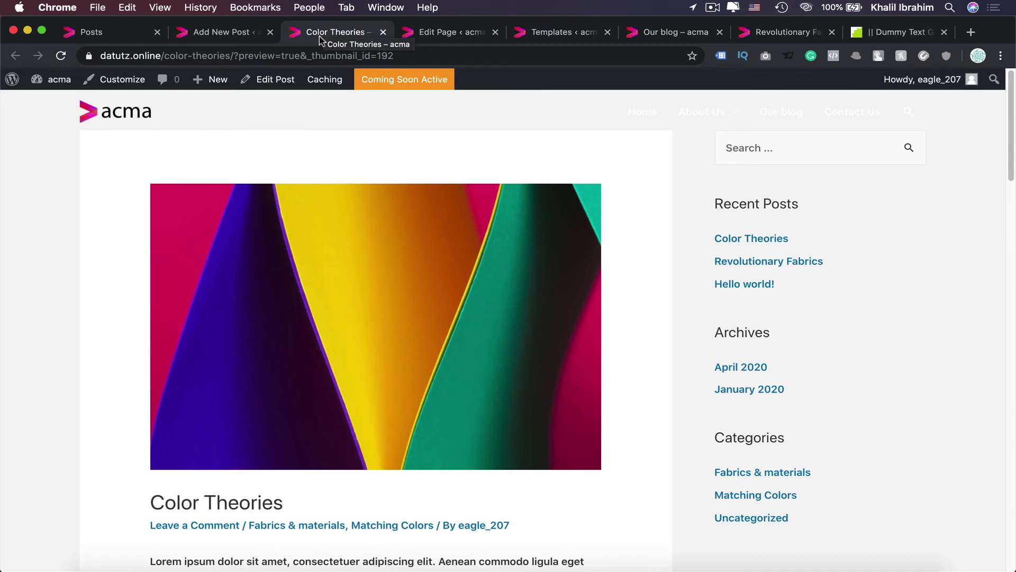
click(60, 55)
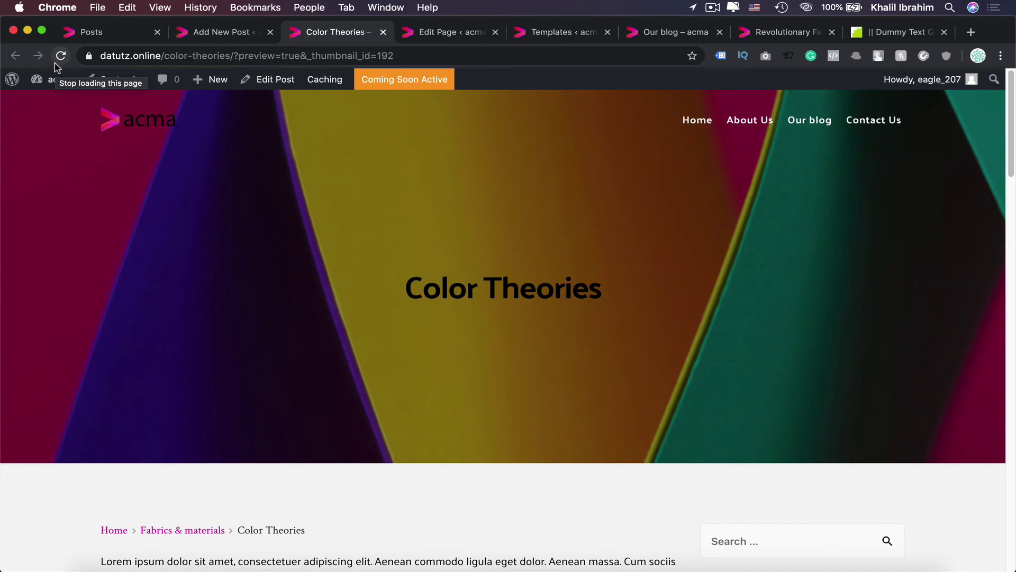
scroll(240, 260, down, 5)
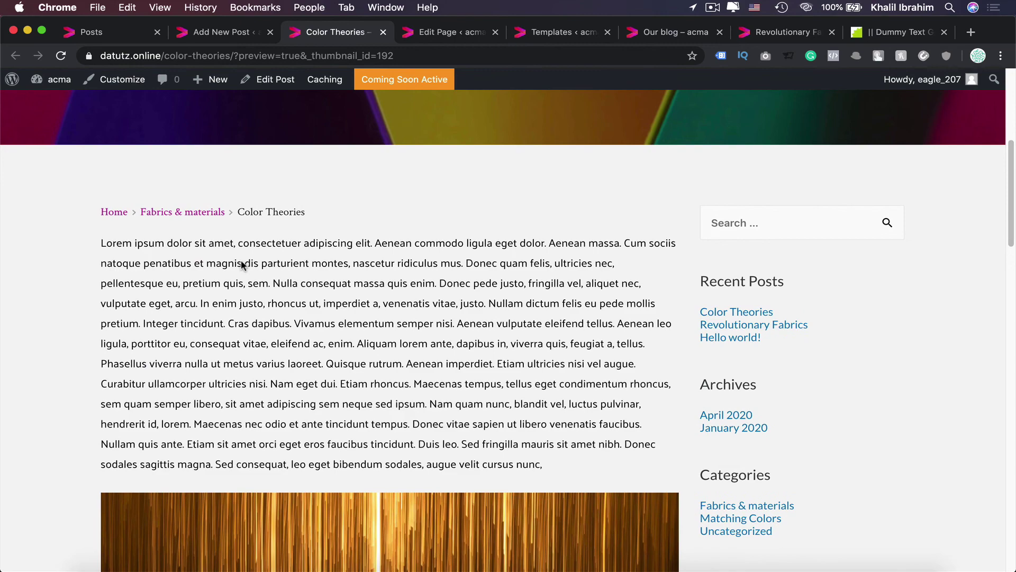
scroll(242, 260, down, 7)
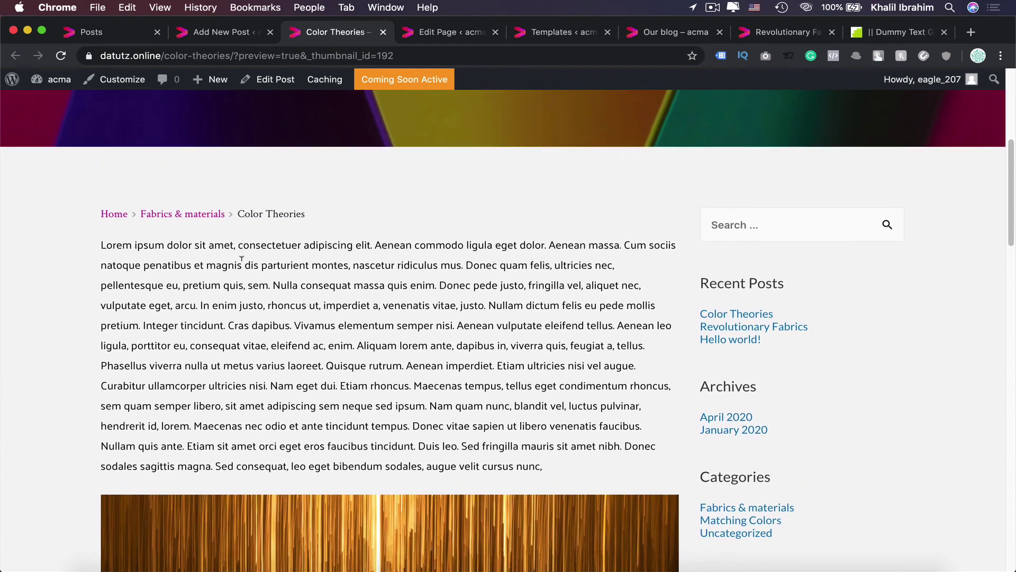
scroll(241, 263, down, 15)
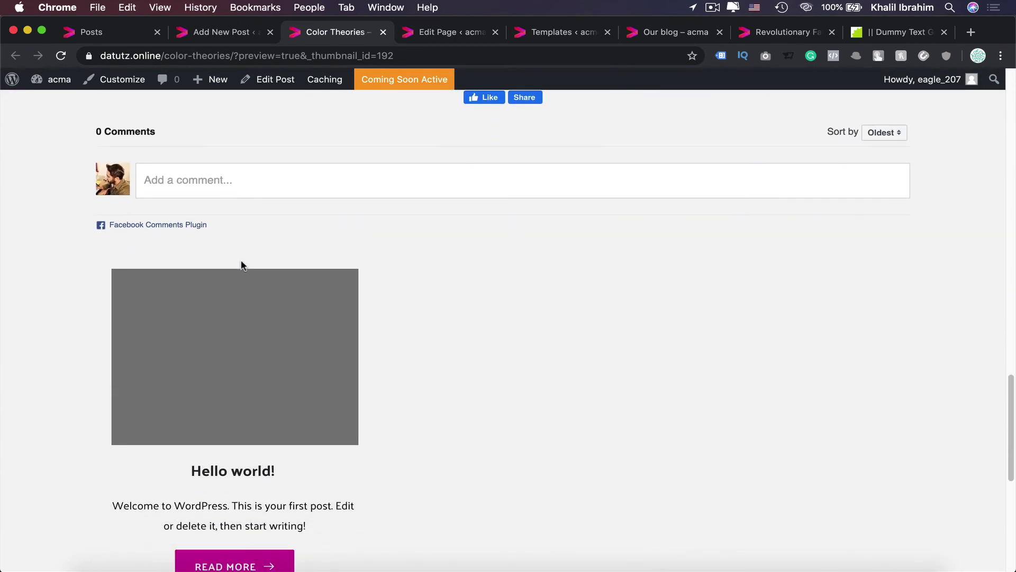
scroll(240, 260, up, 9)
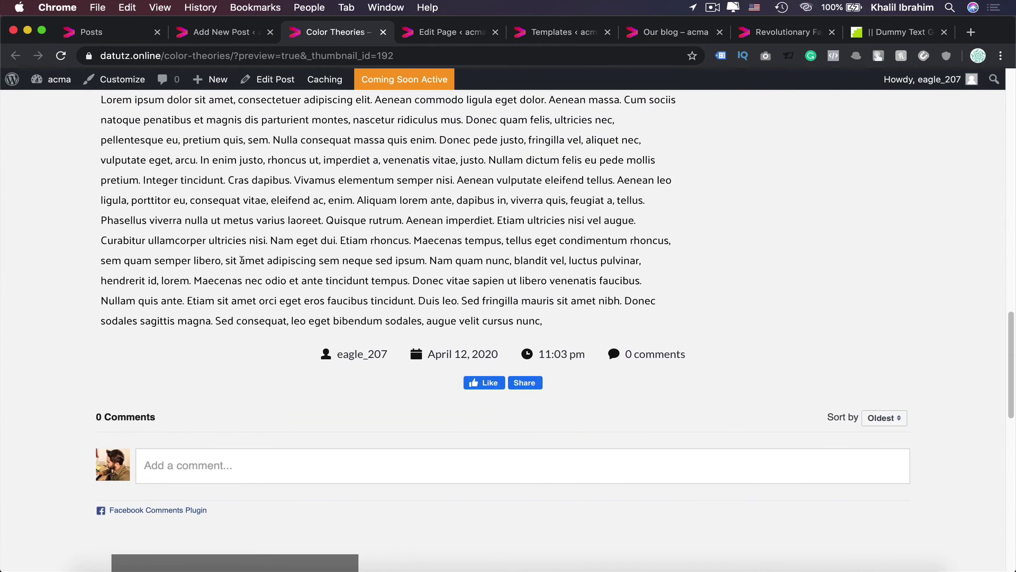
scroll(241, 260, down, 2)
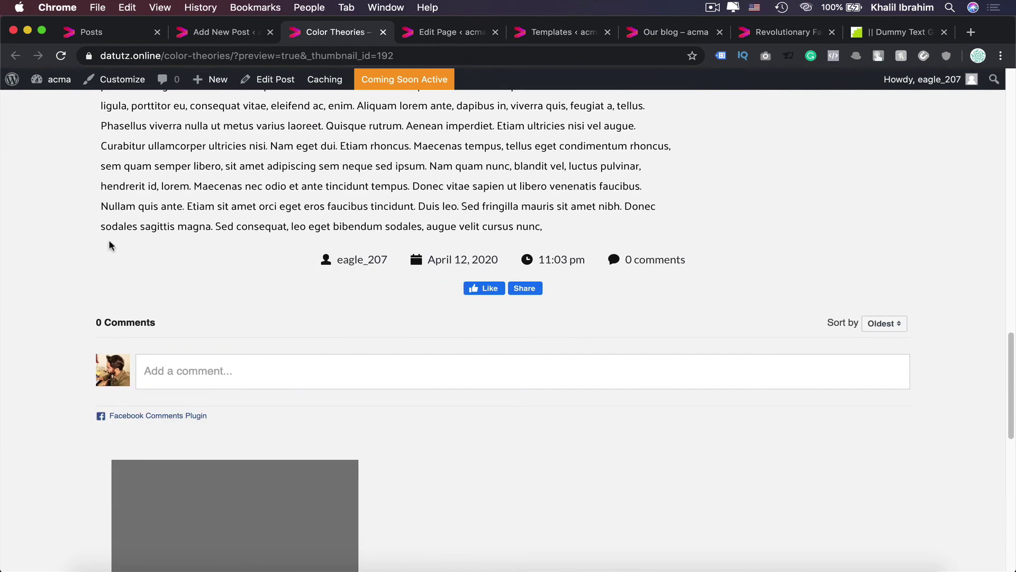
scroll(109, 245, up, 8)
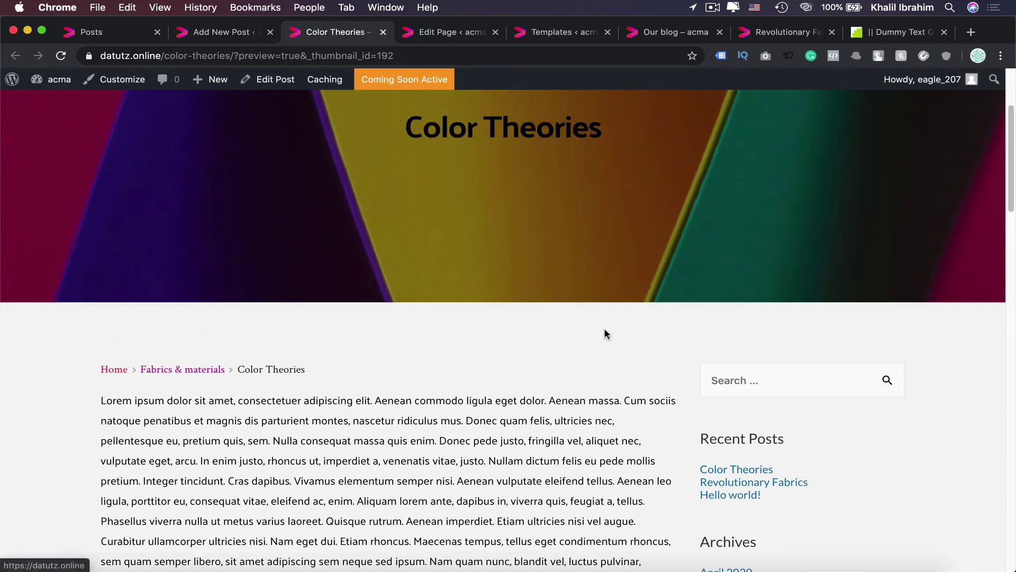
scroll(388, 336, up, 5)
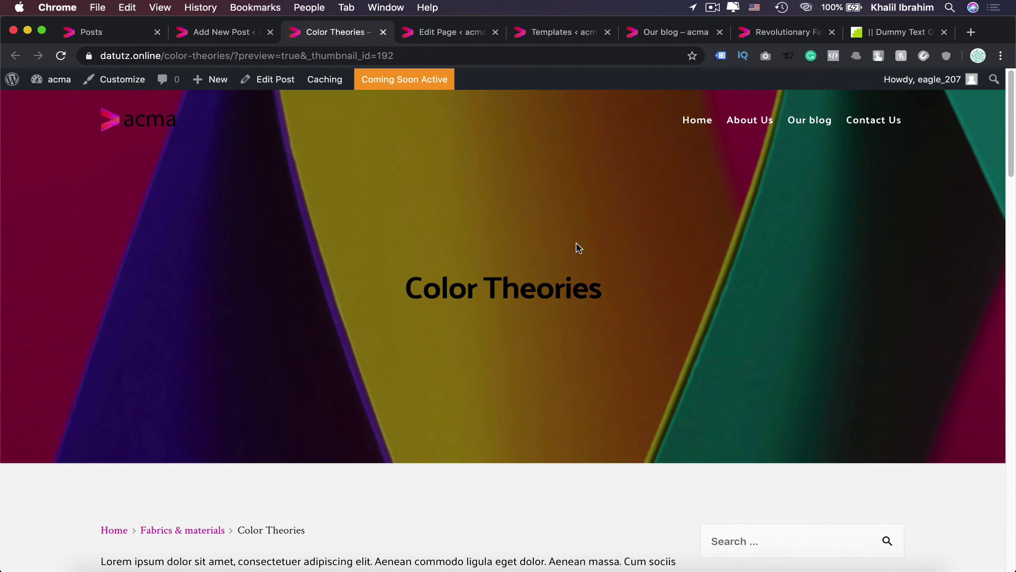
click(105, 35)
Lower the hero overlay opacity to lighten it.
mouse_move(903, 168)
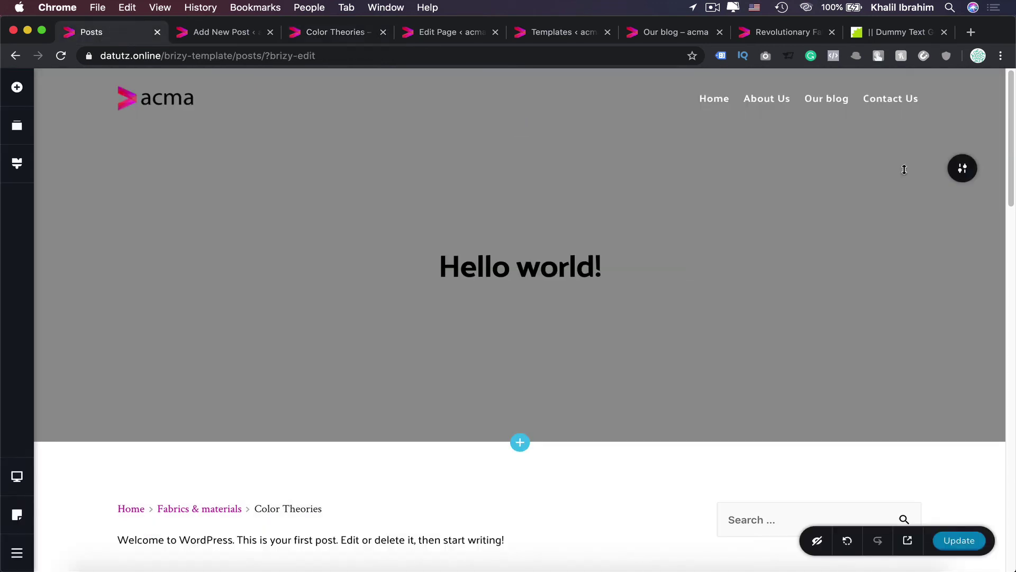
click(974, 168)
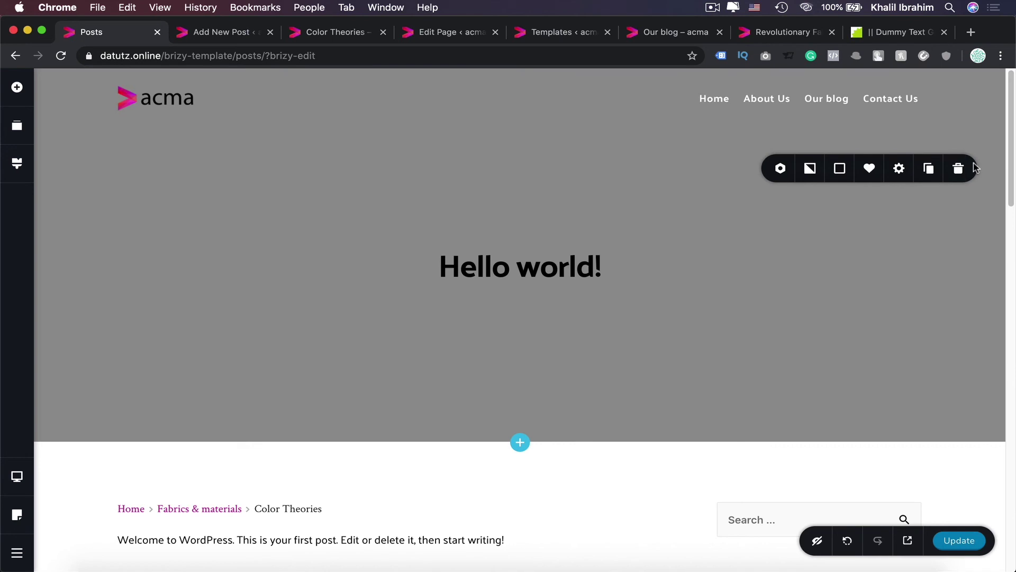
click(839, 168)
click(906, 295)
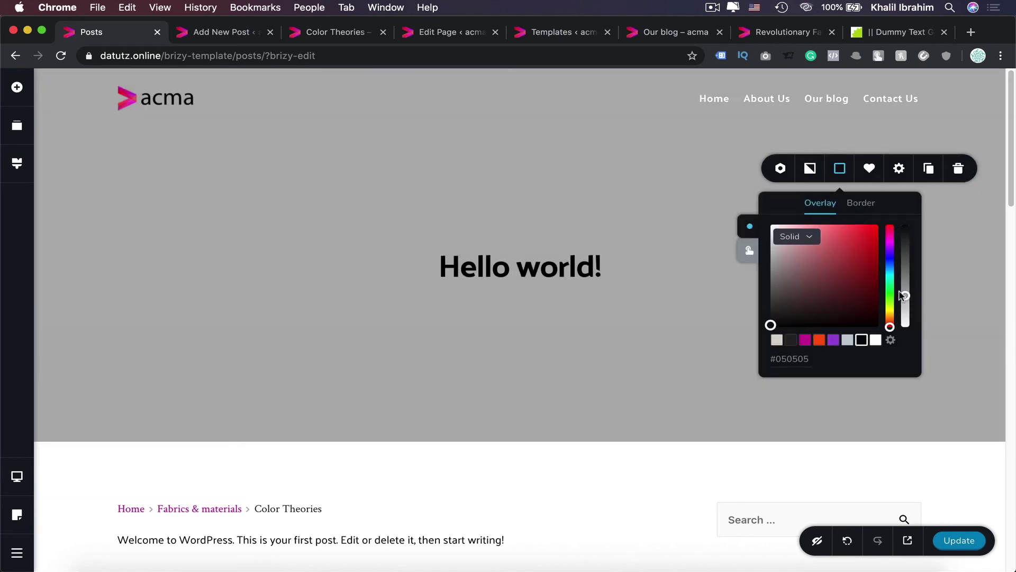
Add a white (#FFFFFF) Mountains shape divider along the hero's bottom edge.
click(899, 168)
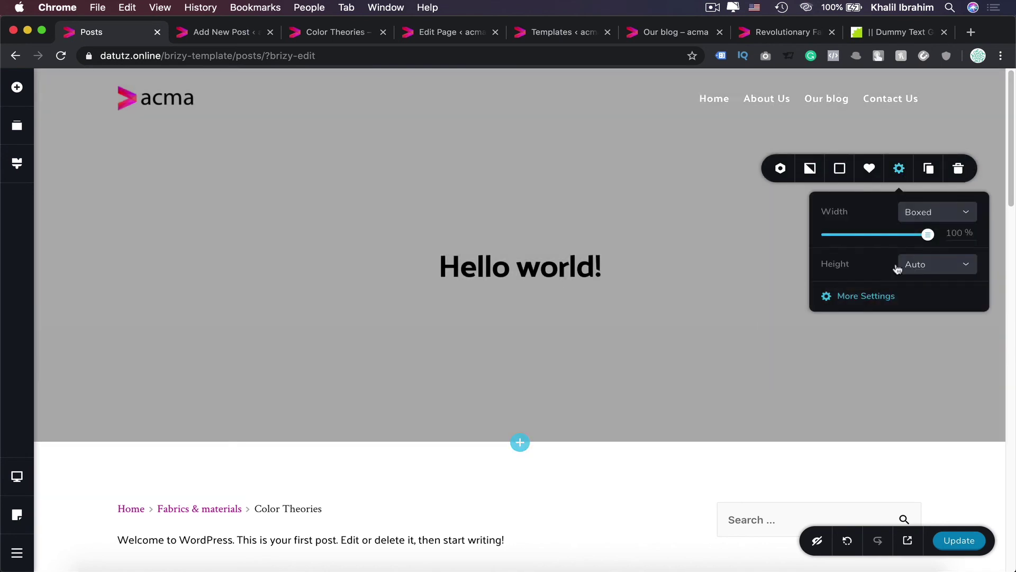
click(881, 296)
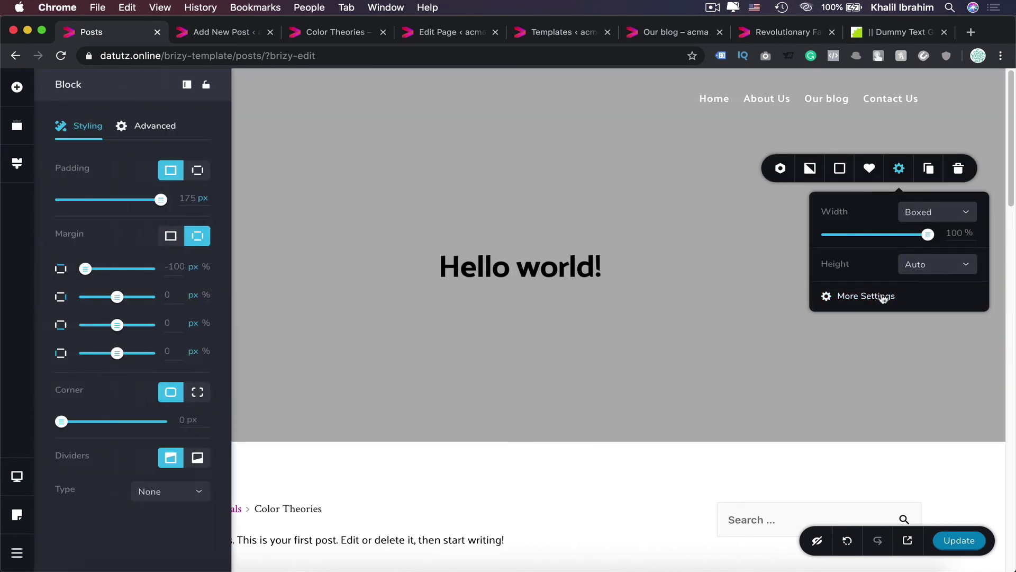
click(198, 457)
click(170, 491)
scroll(178, 441, down, 2)
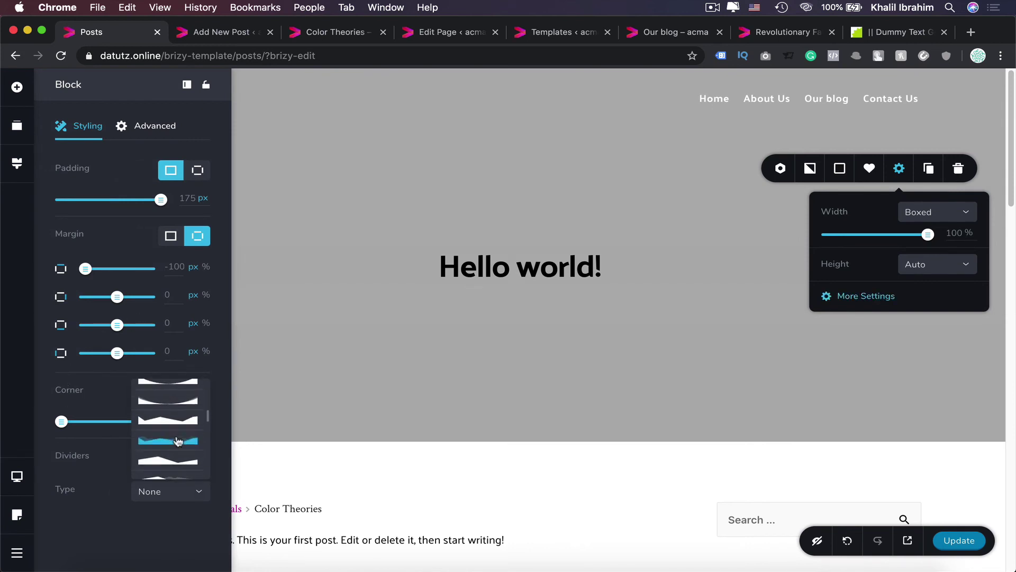
click(178, 441)
click(202, 522)
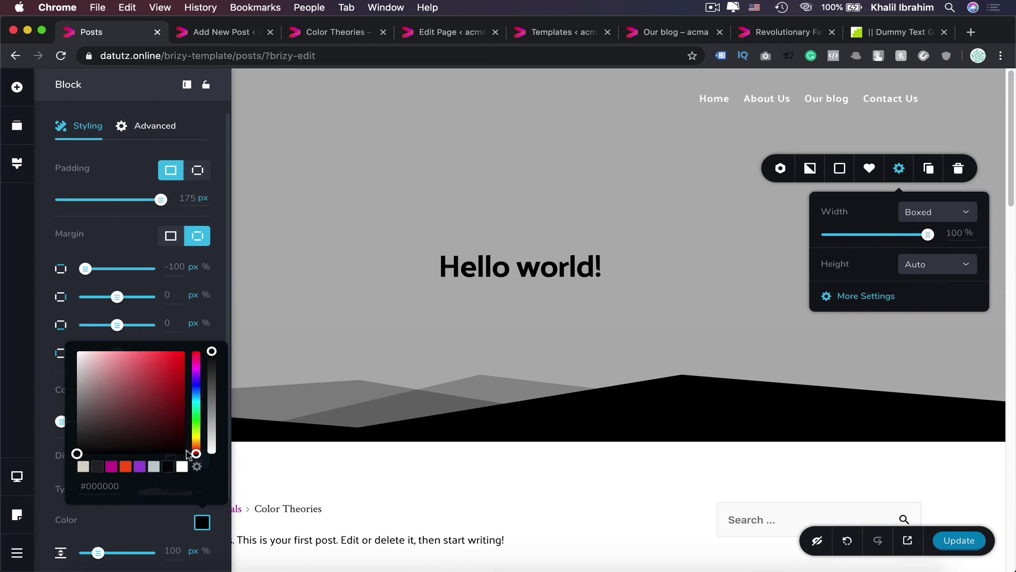
click(182, 467)
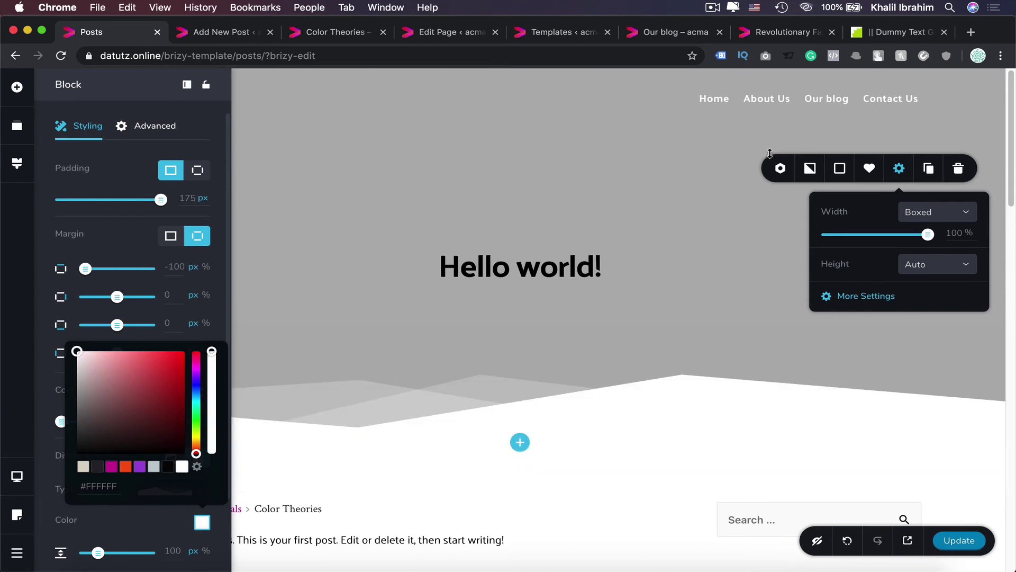
Set the hero background parallax to Fixed.
click(810, 169)
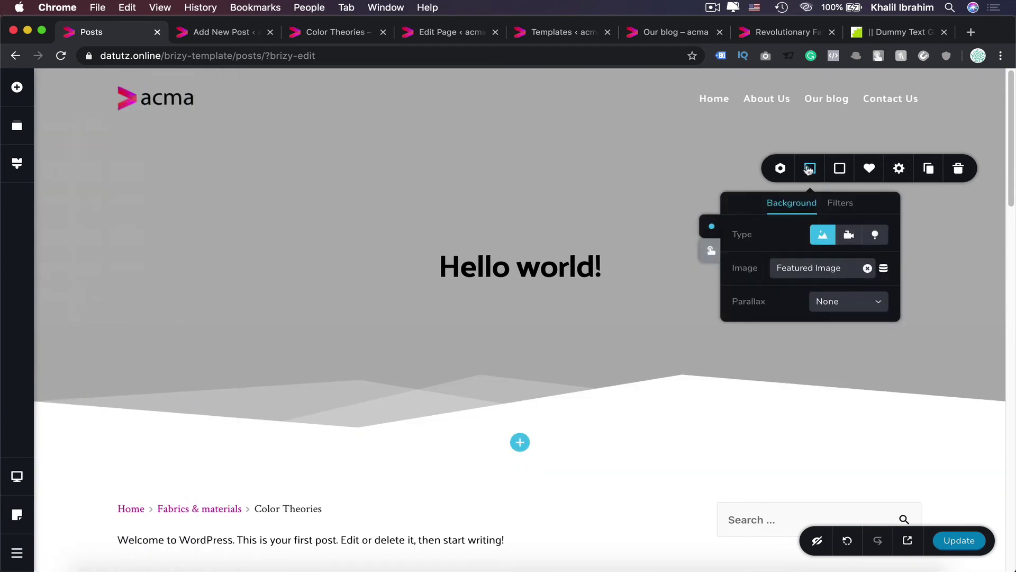
click(866, 308)
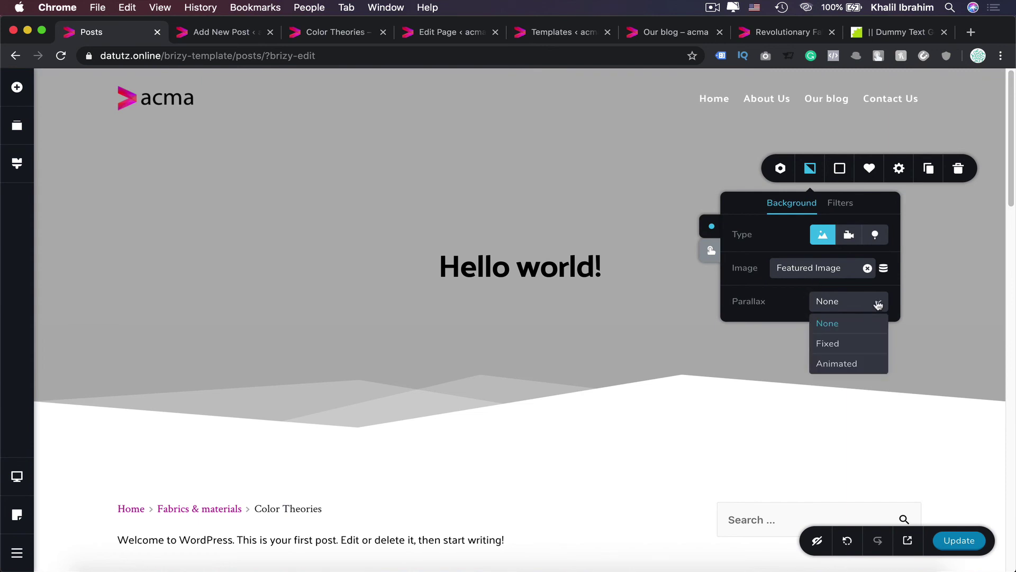
click(829, 344)
scroll(833, 343, down, 5)
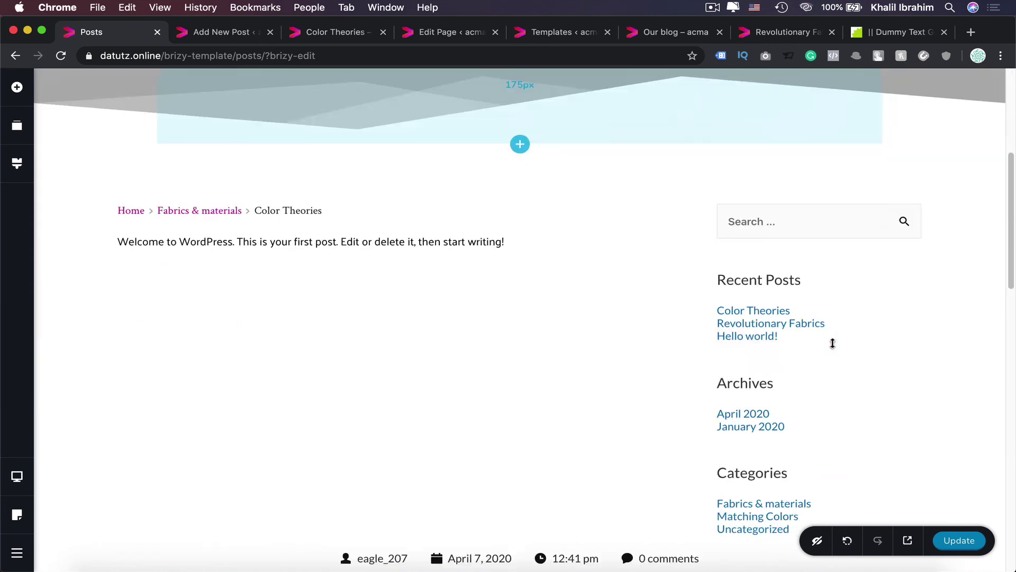
Left-align the post info row showing author, date and comments.
scroll(831, 342, down, 15)
scroll(831, 344, up, 10)
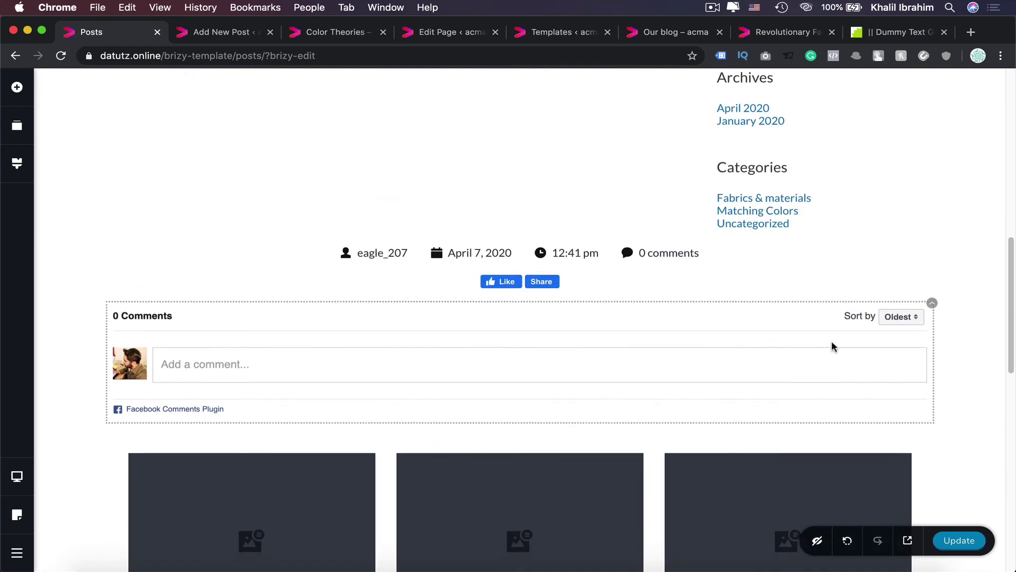
click(461, 256)
click(519, 284)
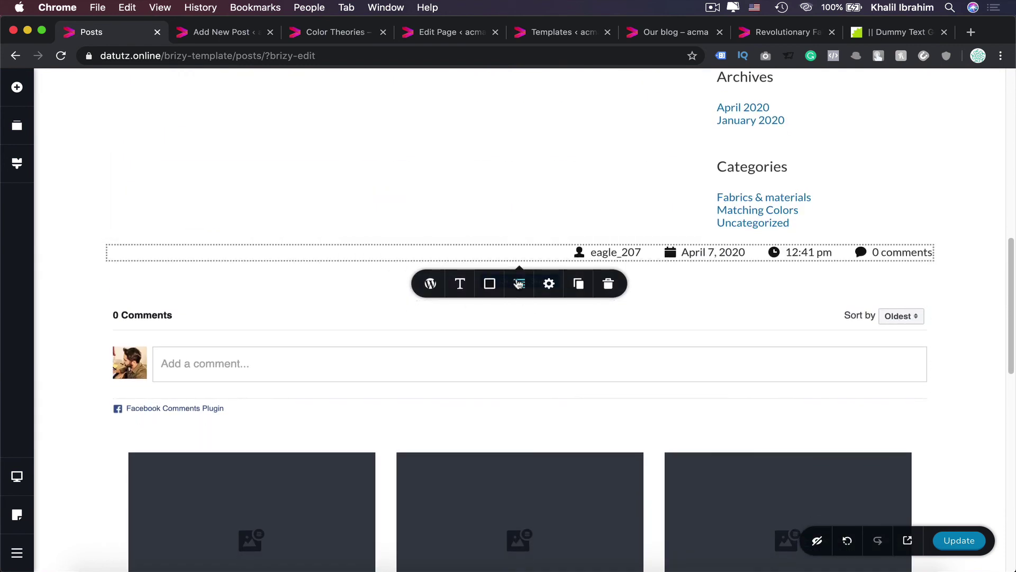
click(519, 284)
Left-align the Facebook Like and Share buttons.
click(640, 331)
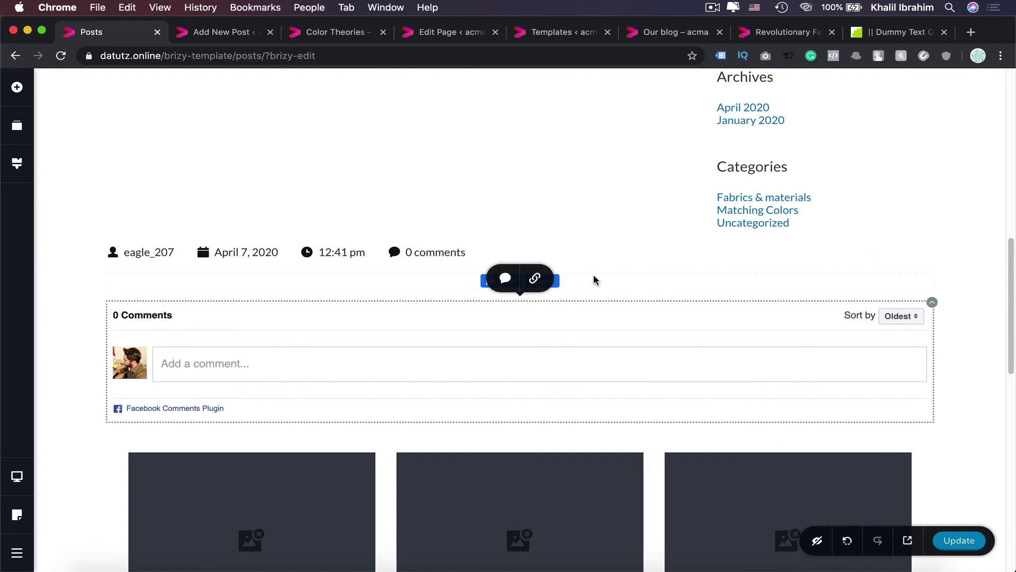
click(500, 281)
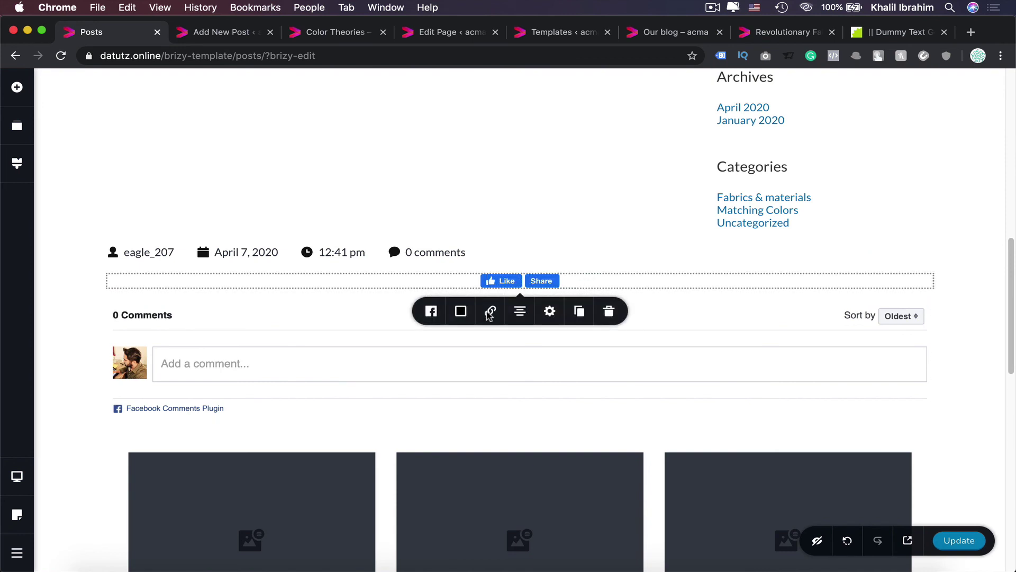
click(519, 311)
click(519, 311)
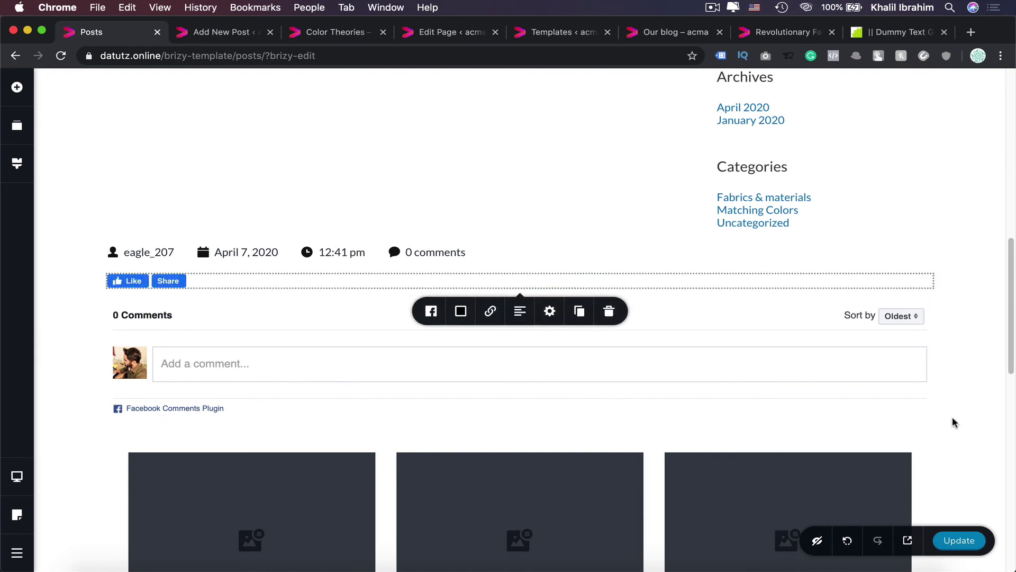
scroll(953, 422, down, 5)
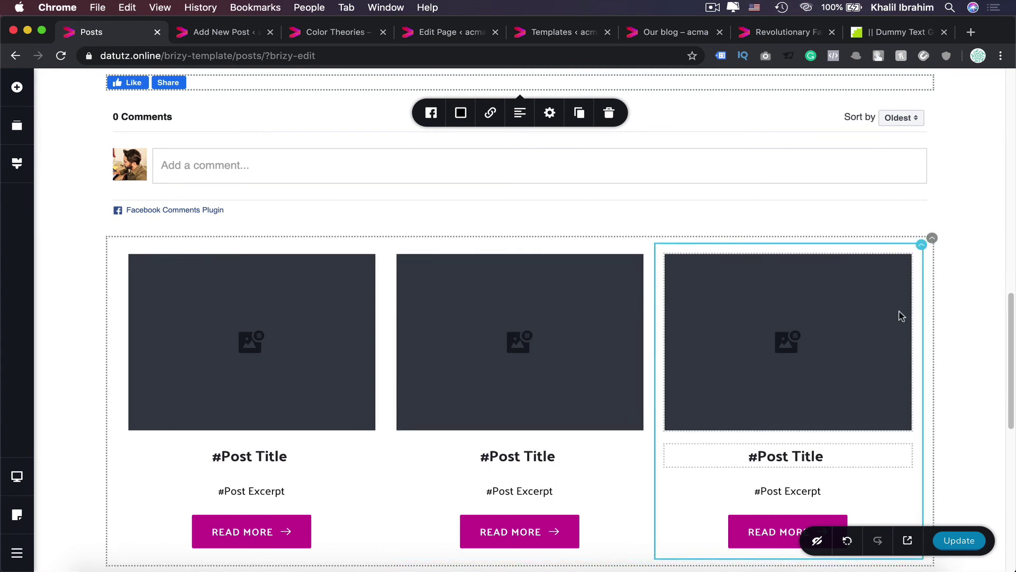
Open the related-posts grid settings and try 4 columns and 3 rows.
click(933, 239)
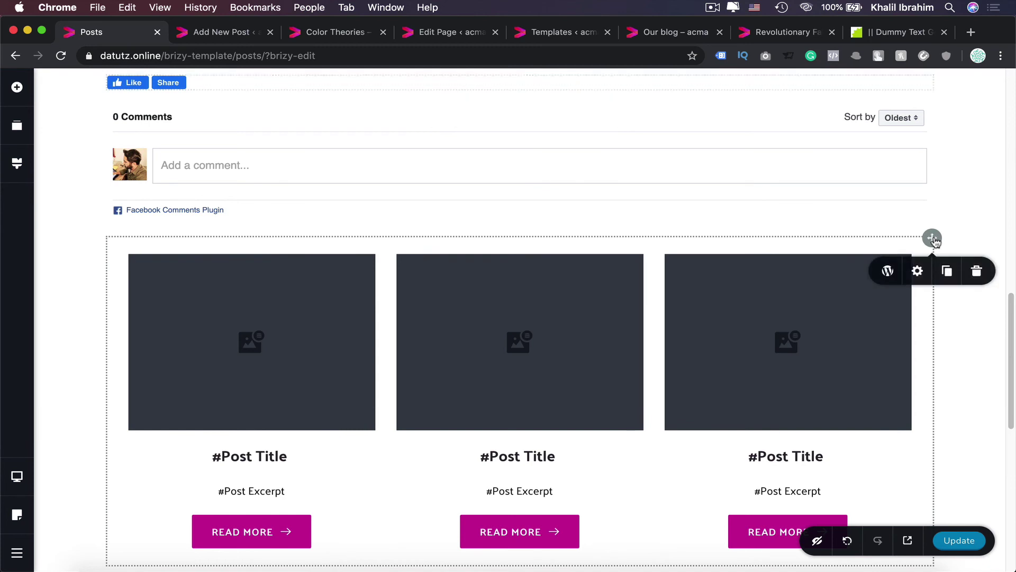
click(887, 272)
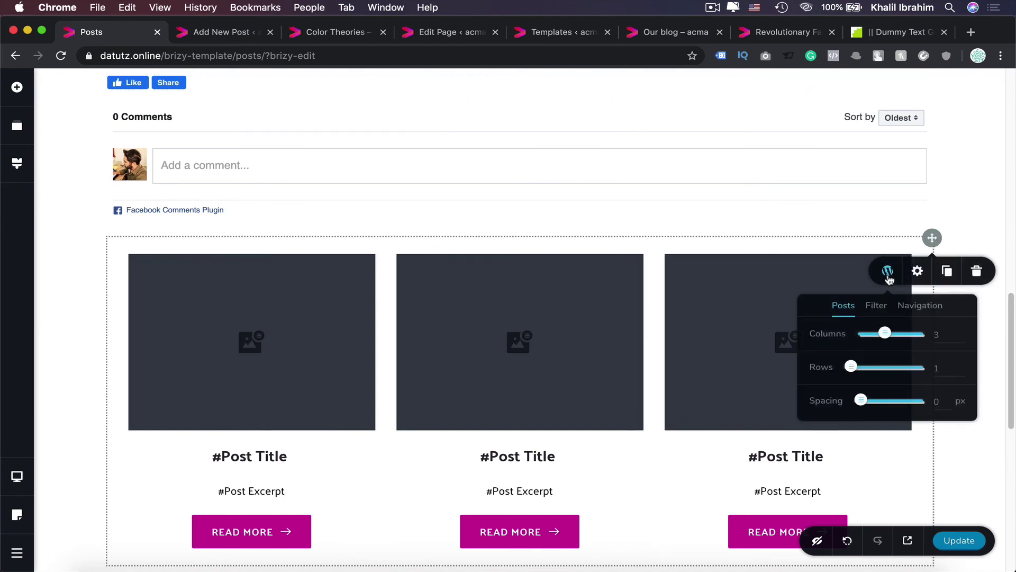
drag(884, 332, 900, 340)
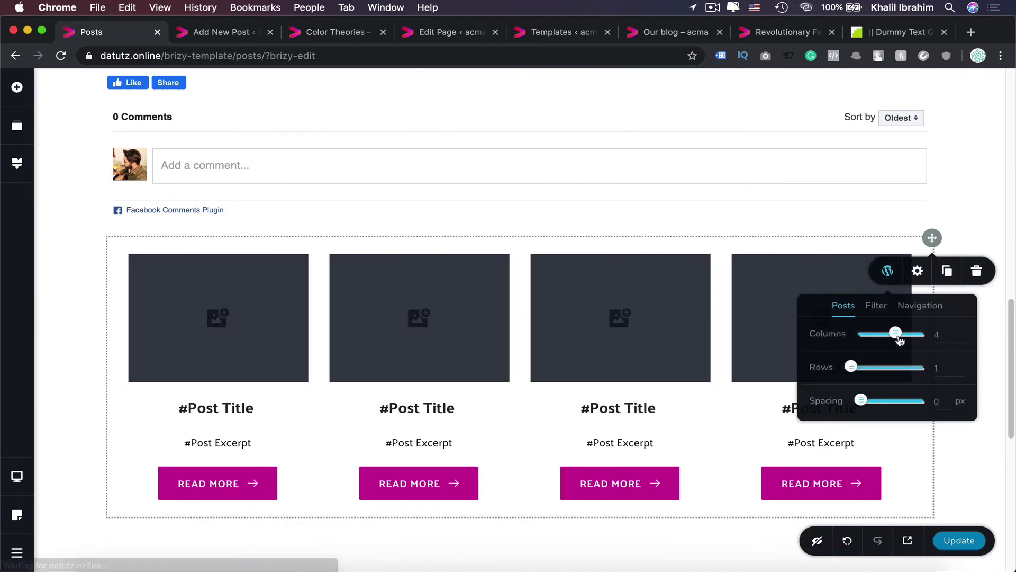
click(867, 370)
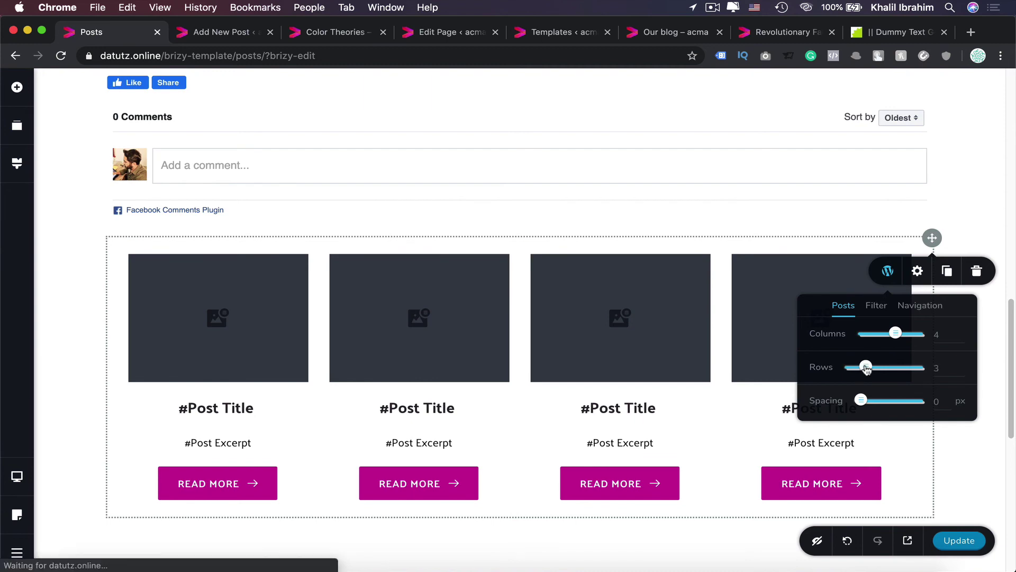
Reduce the related-posts grid to 3 columns and 2 rows.
scroll(784, 380, down, 5)
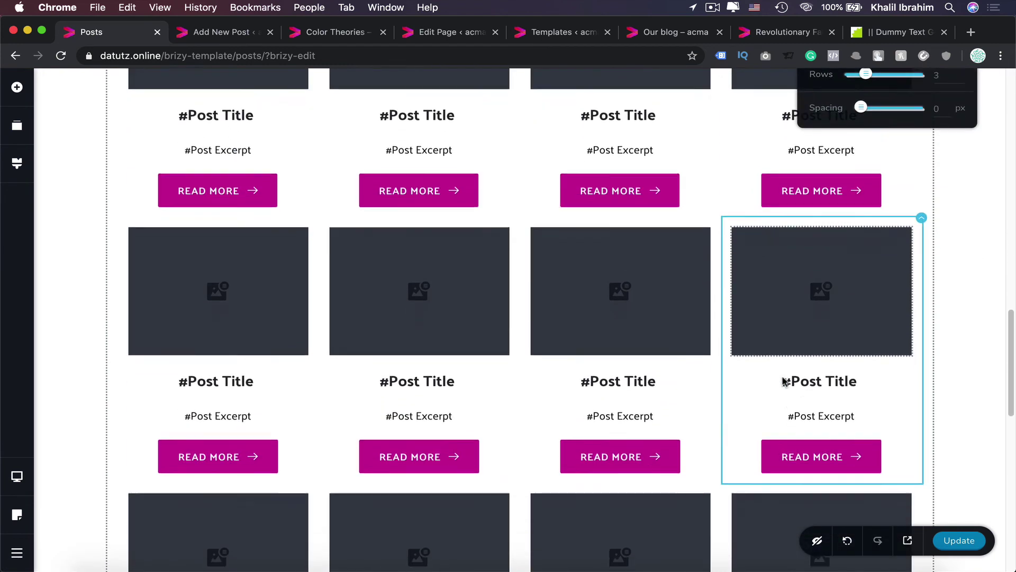
scroll(783, 380, up, 2)
scroll(762, 325, down, 3)
scroll(762, 326, up, 5)
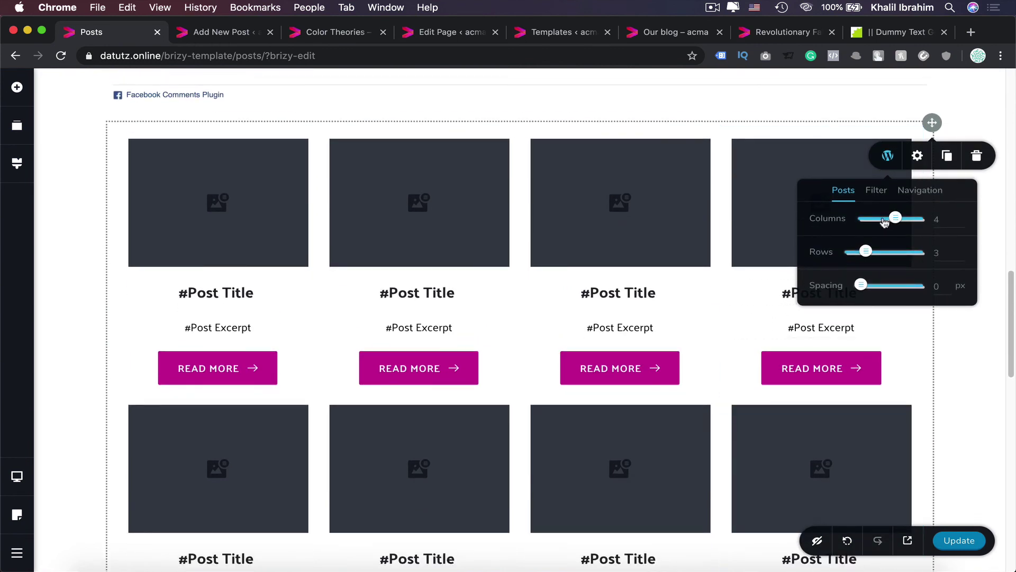
click(885, 222)
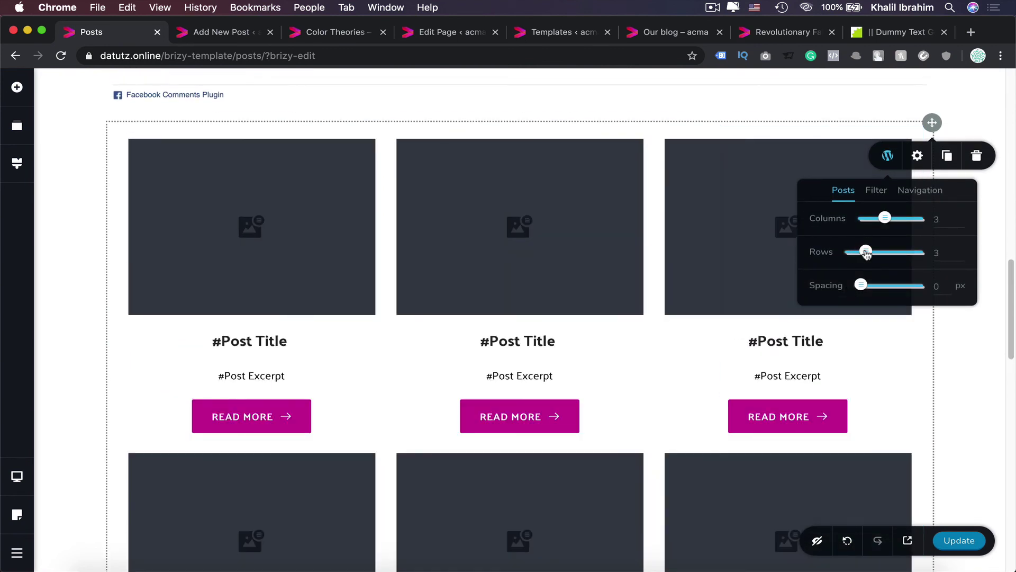
drag(866, 253, 860, 254)
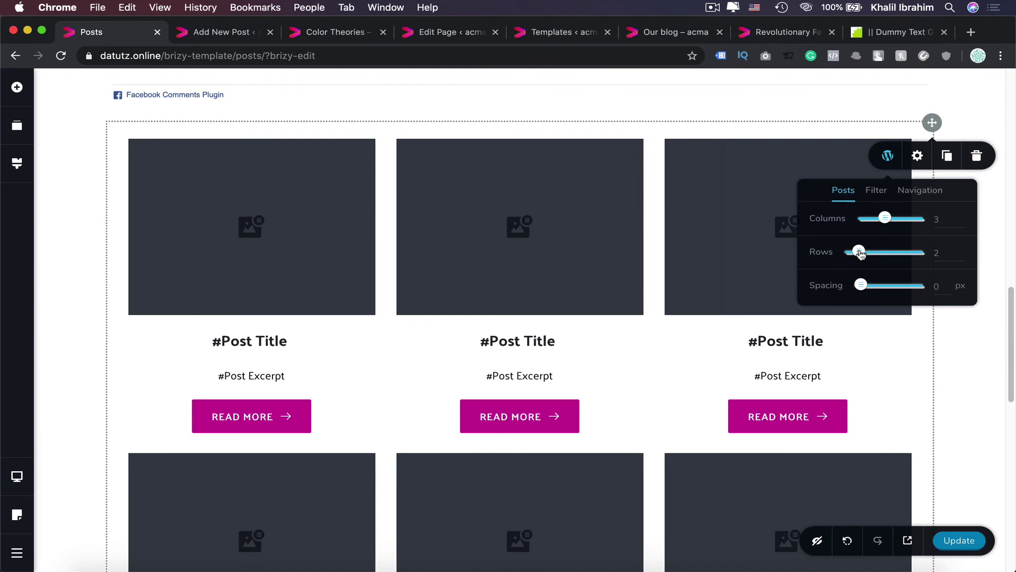
scroll(699, 300, down, 6)
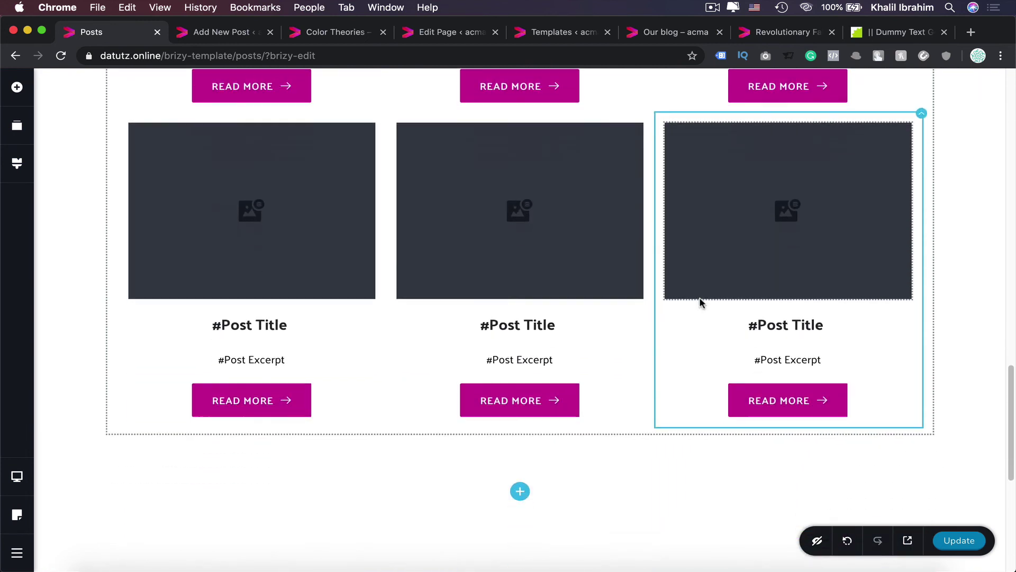
scroll(700, 300, up, 4)
scroll(700, 297, up, 2)
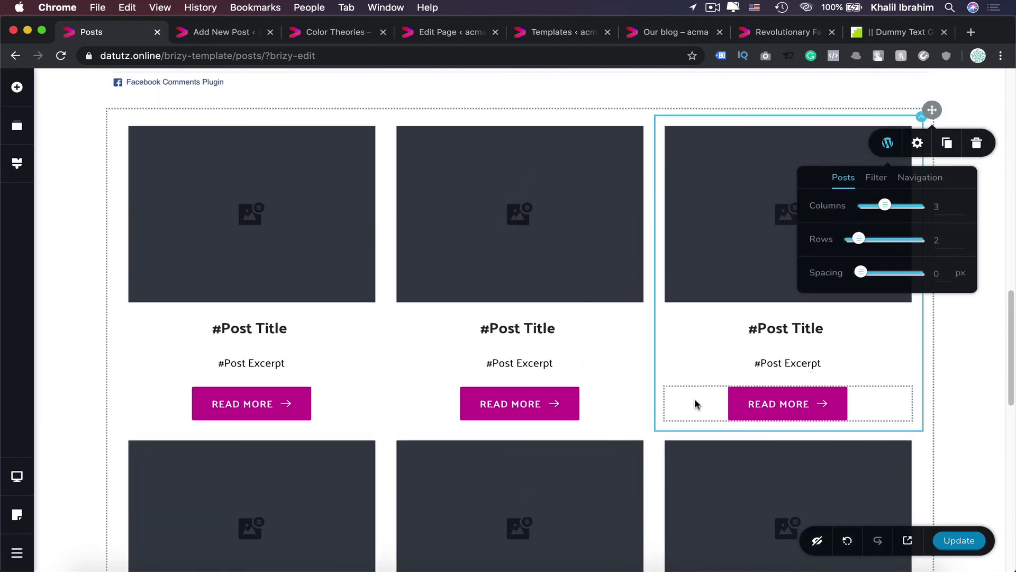
Filter the grid to Fabrics & materials posts in Random order, then Update the template.
click(881, 181)
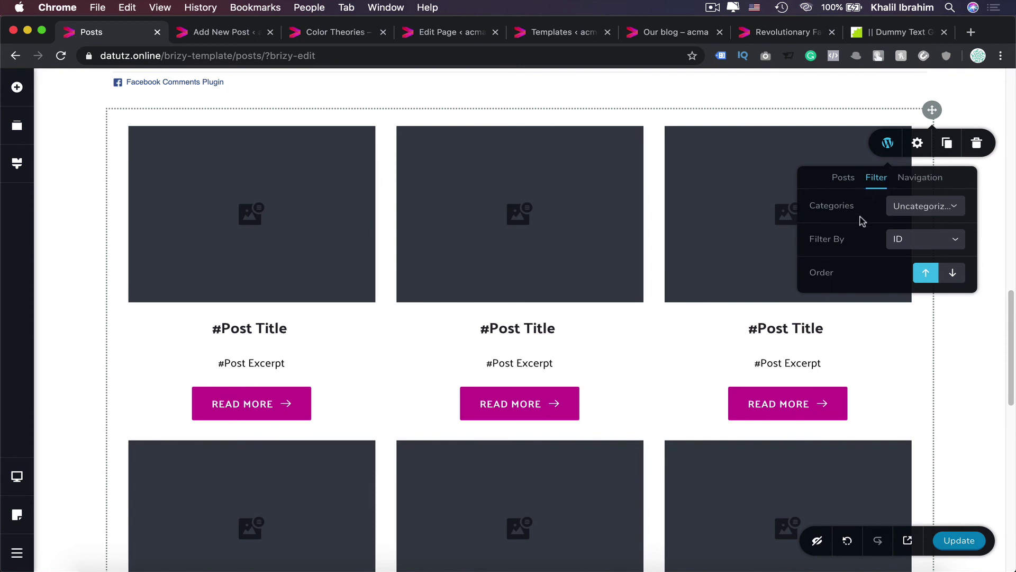
click(930, 207)
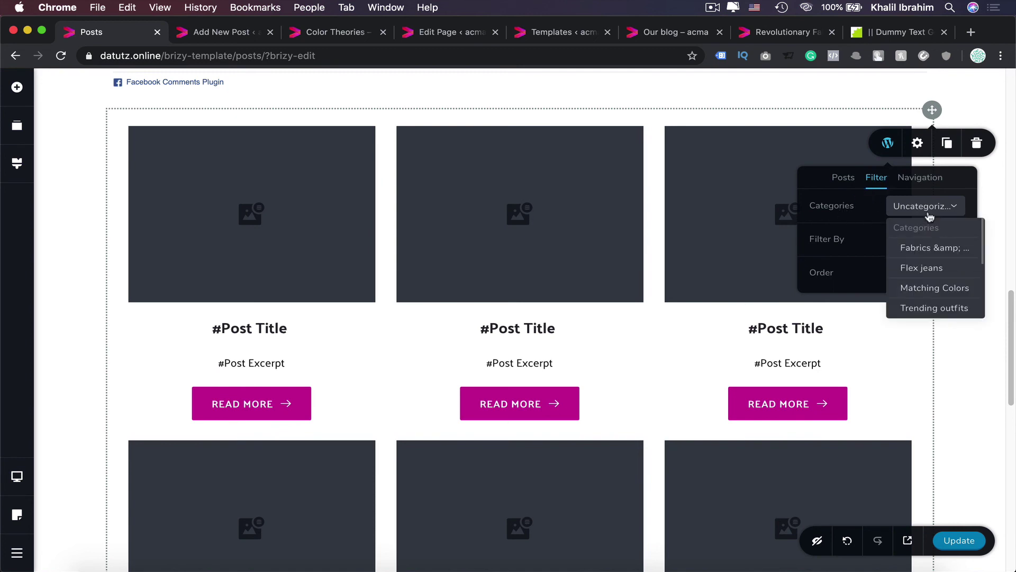
click(923, 249)
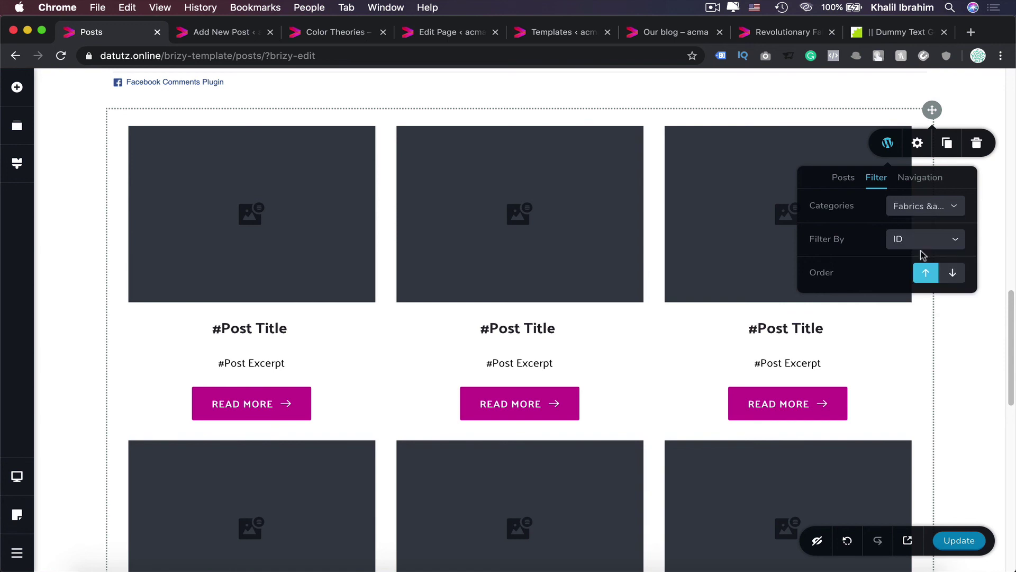
click(947, 241)
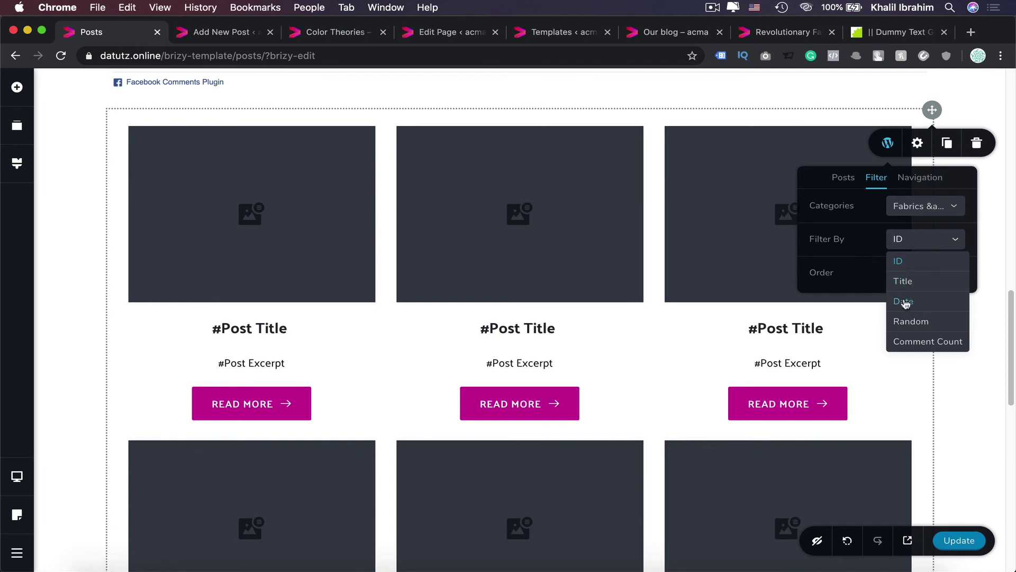
click(912, 323)
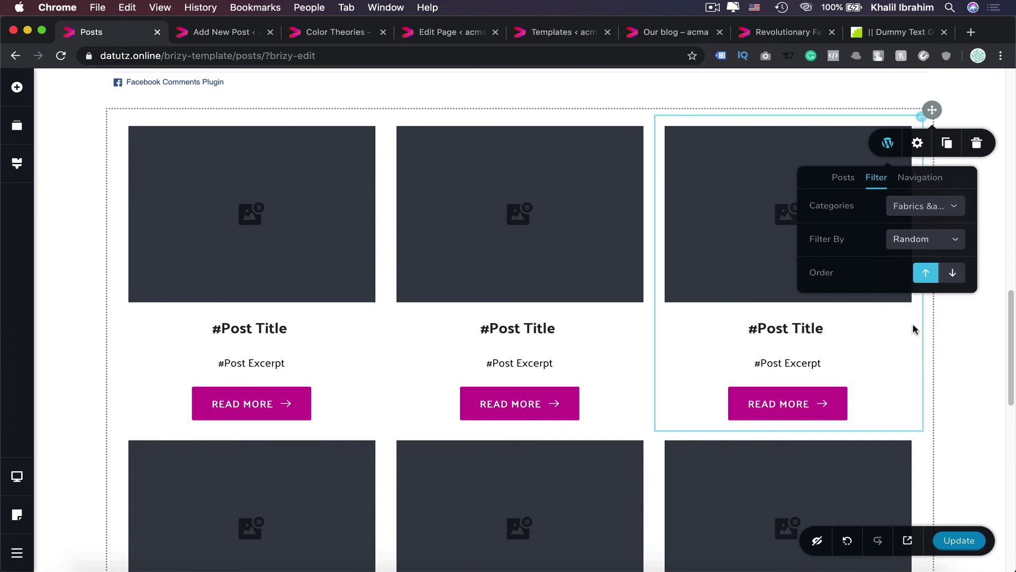
click(956, 541)
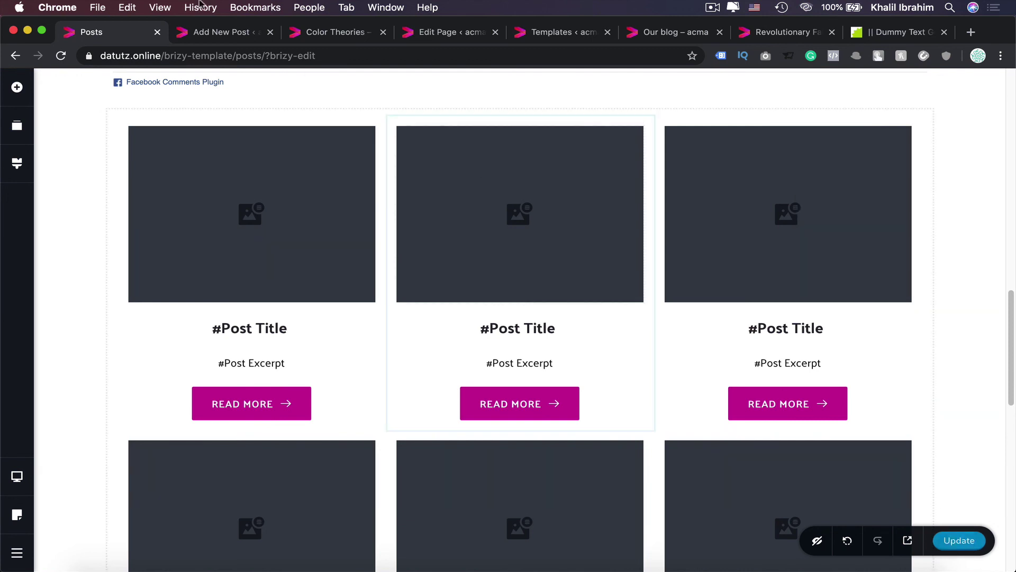
Reload the Color Theories preview and scroll through to check the hero divider and related cards.
click(349, 32)
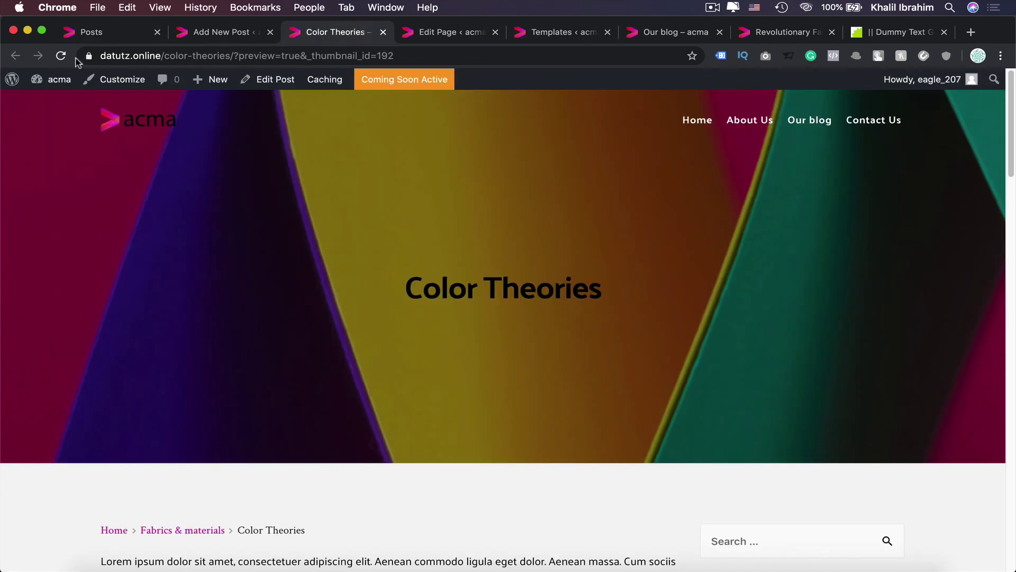
click(59, 56)
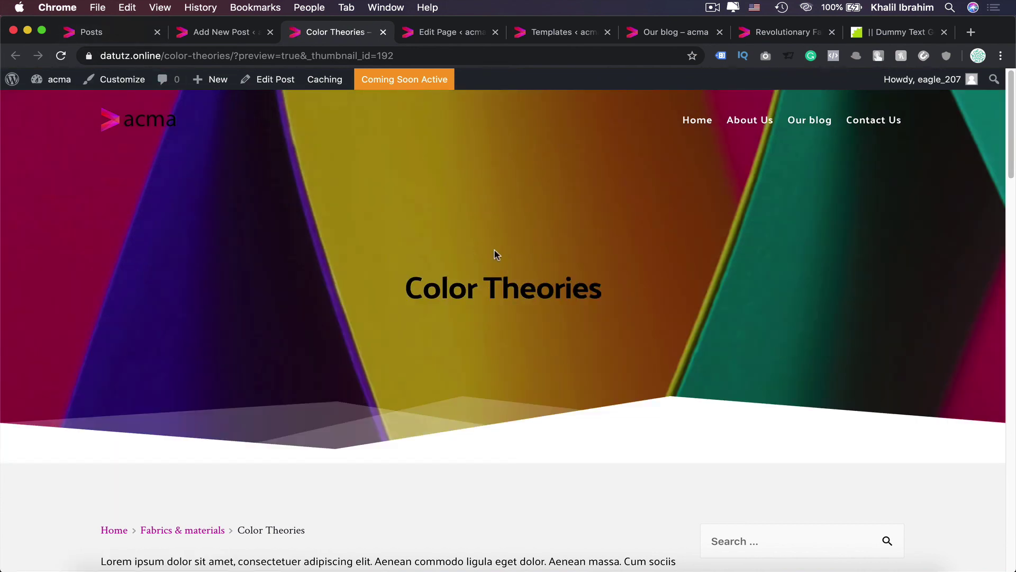
scroll(433, 303, down, 8)
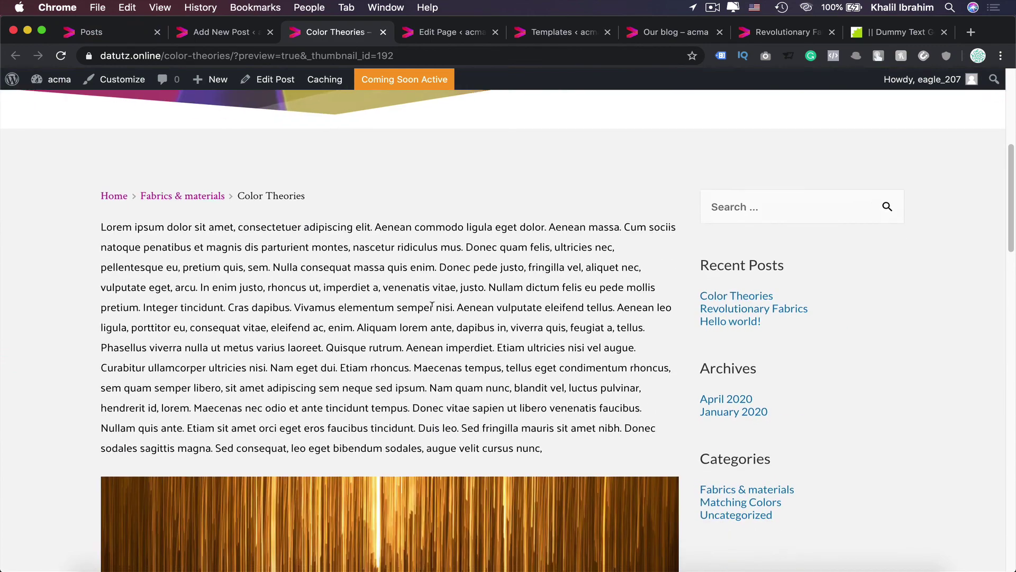
scroll(432, 303, down, 15)
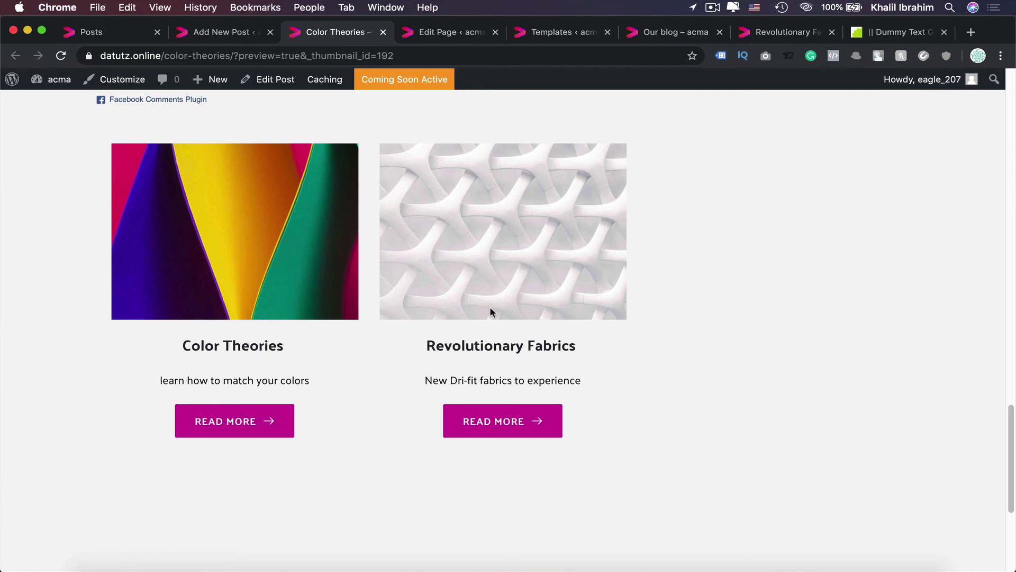
scroll(490, 311, up, 1)
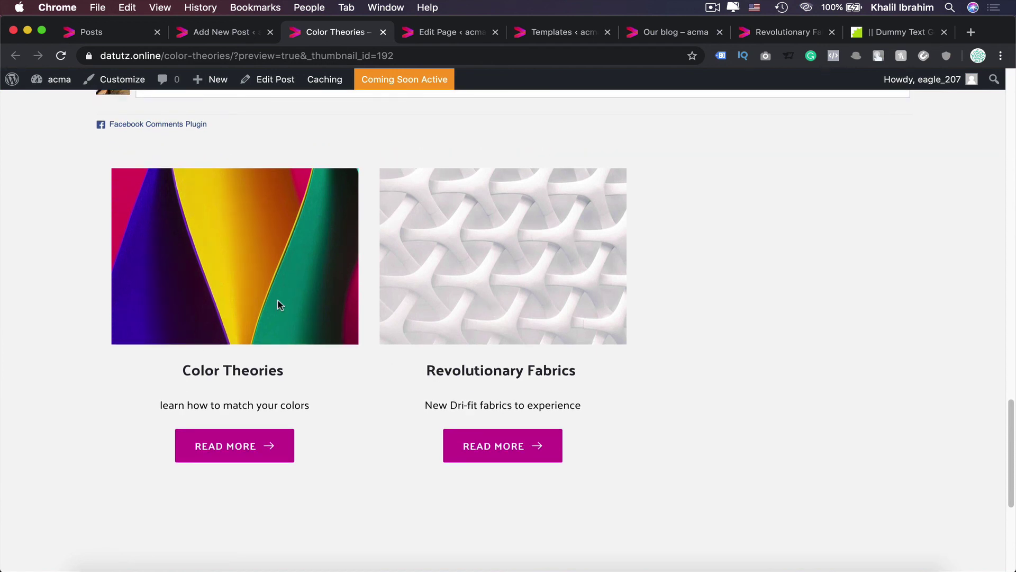
scroll(452, 379, up, 2)
scroll(453, 379, down, 3)
scroll(453, 379, up, 12)
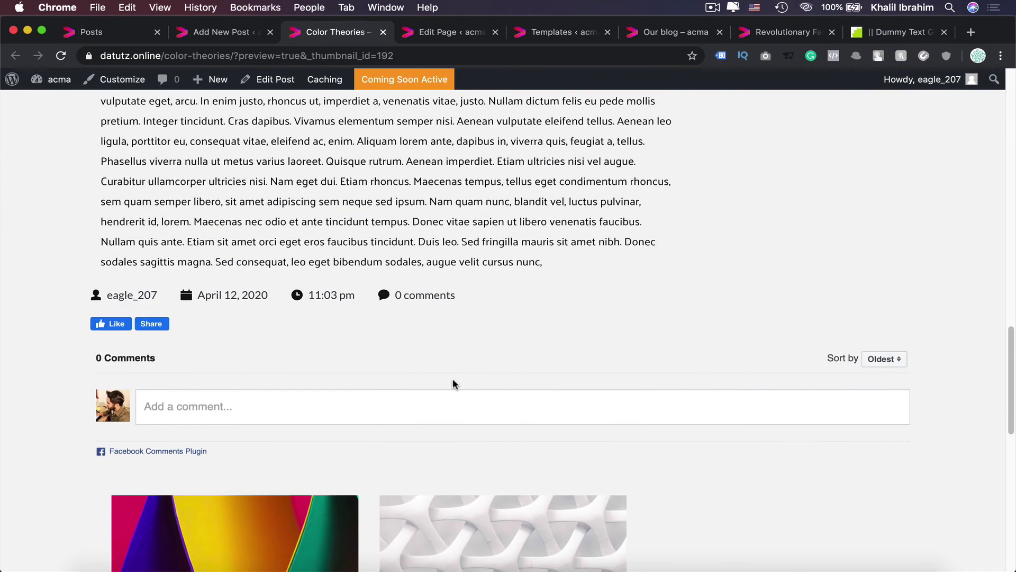
scroll(452, 378, up, 10)
scroll(452, 378, down, 10)
scroll(453, 381, up, 15)
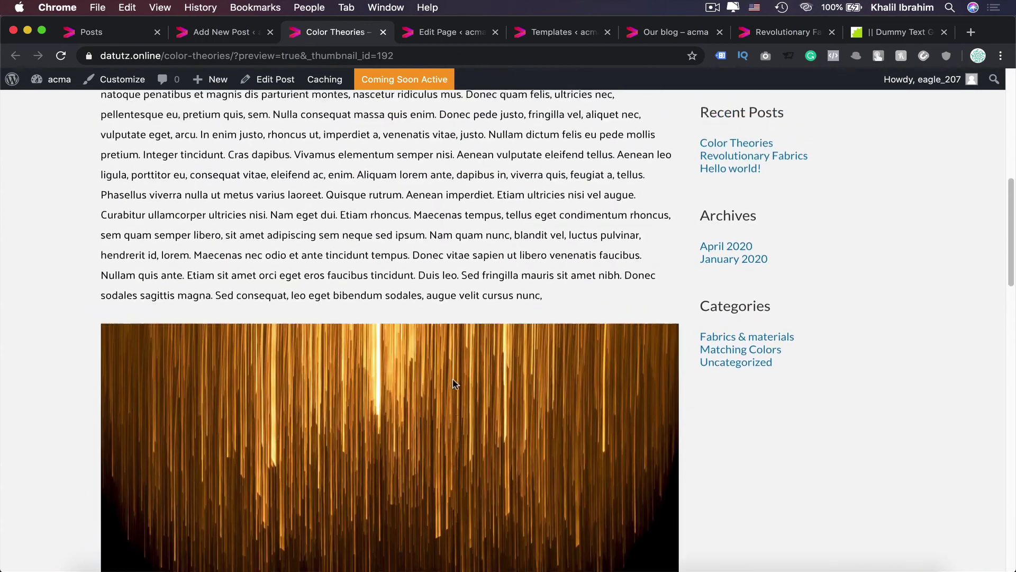
scroll(453, 383, up, 2)
scroll(453, 380, up, 1)
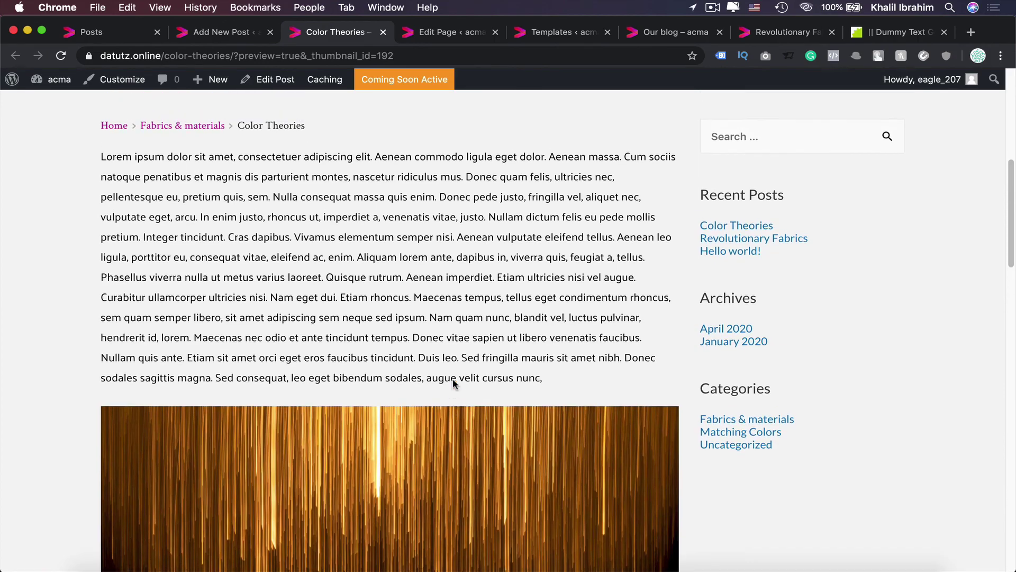
scroll(453, 380, down, 15)
scroll(453, 377, up, 15)
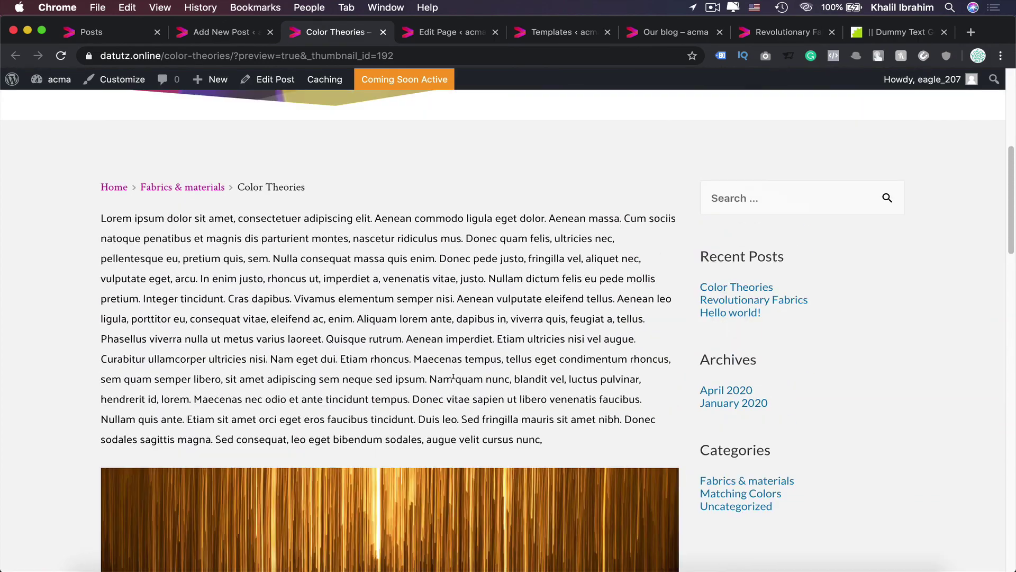